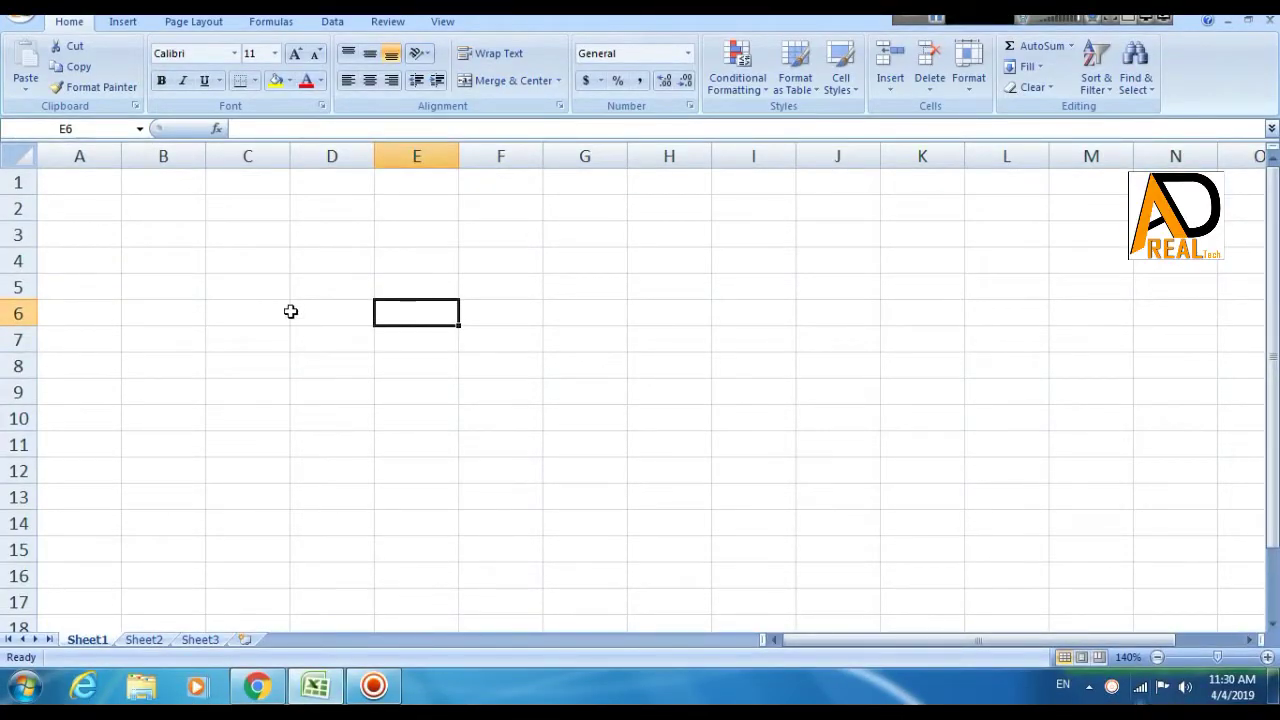
- Apply All Borders to the A1:E13 block and check the resulting grid
mouse_move(50, 183)
left_mouse_down()
mouse_move(407, 347)
mouse_move(425, 484)
left_mouse_up()
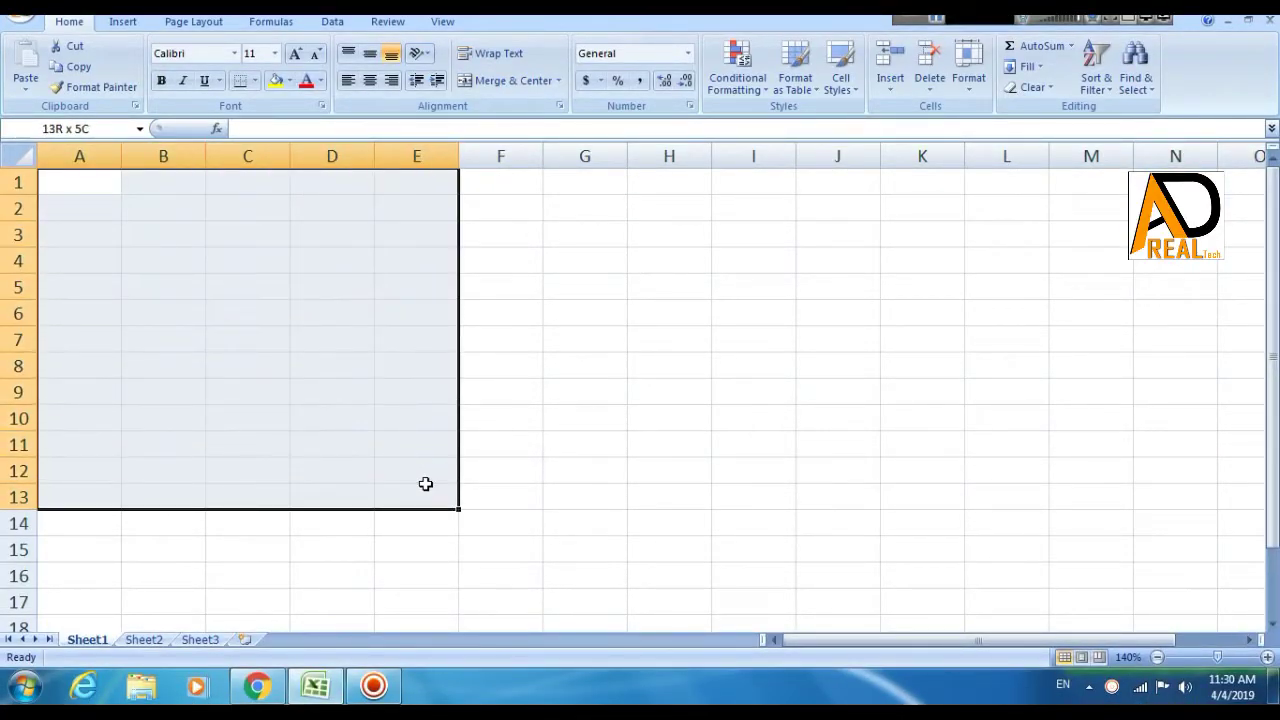
left_click(255, 80)
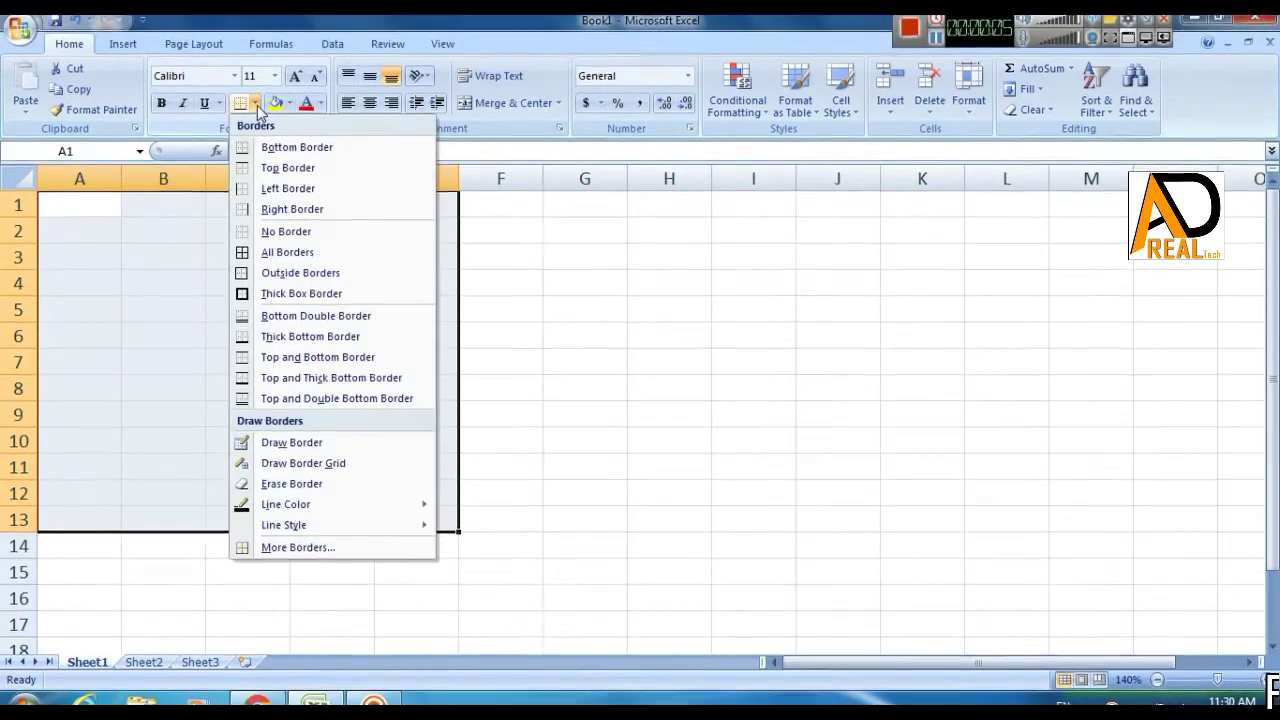
left_click(256, 262)
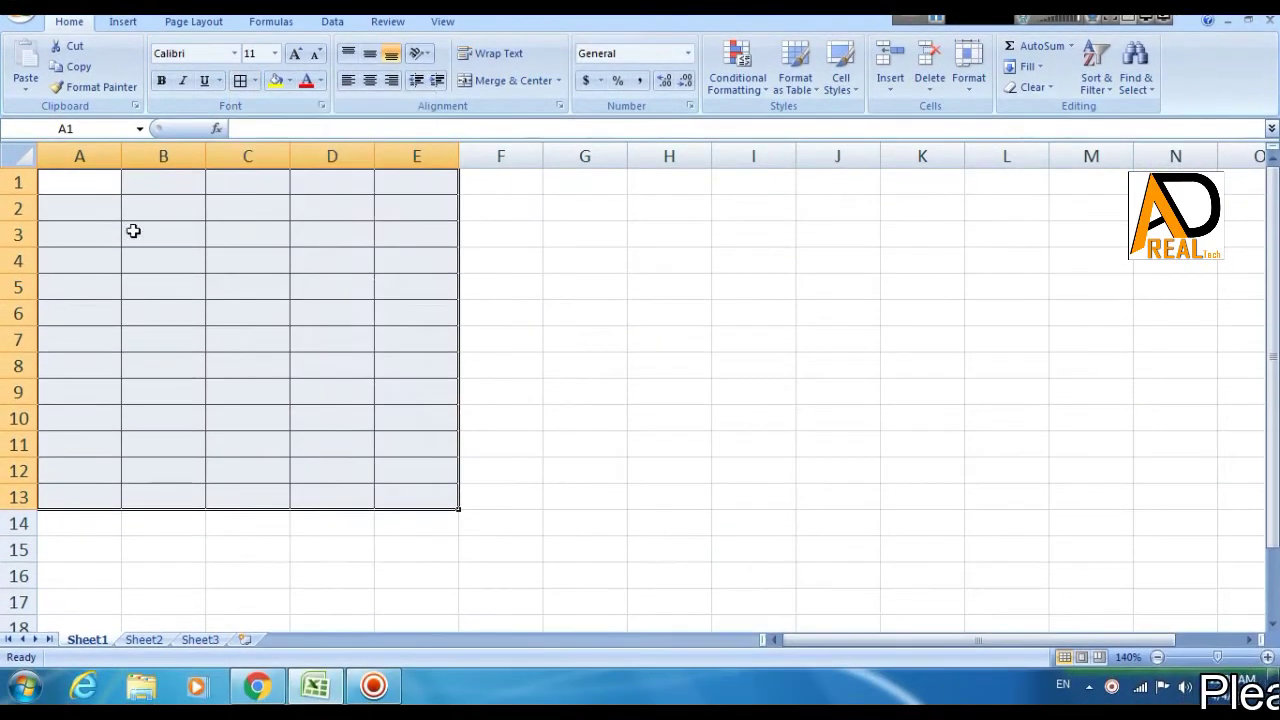
left_click(683, 316)
mouse_move(85, 187)
left_mouse_down()
mouse_move(454, 294)
mouse_move(428, 485)
left_mouse_up()
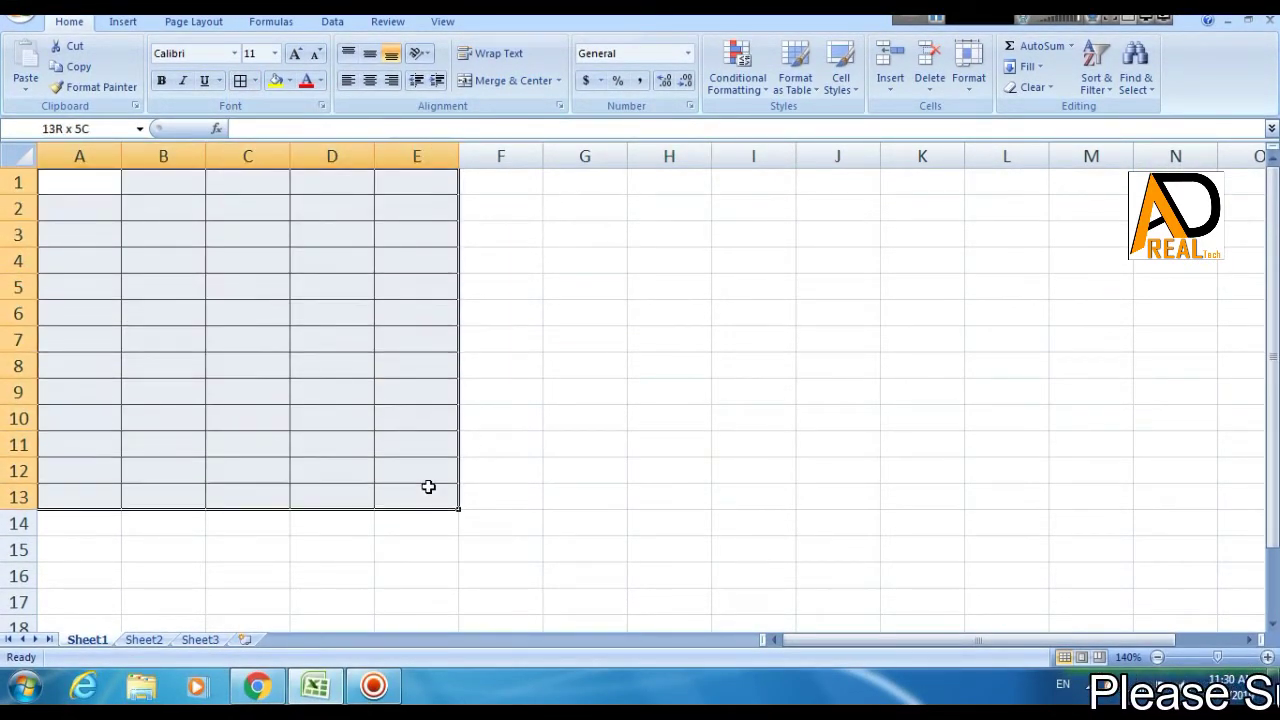
left_click(598, 441)
mouse_move(63, 186)
left_mouse_down()
mouse_move(314, 240)
mouse_move(405, 243)
left_mouse_up()
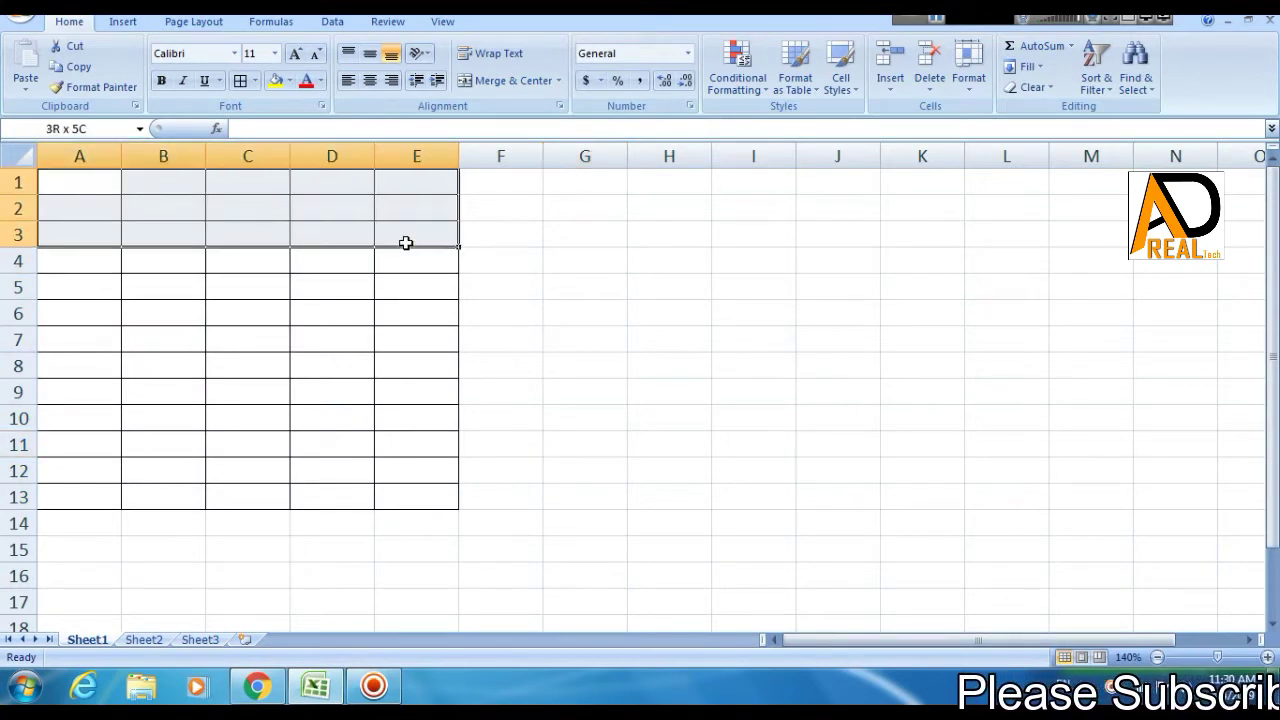
- Merge and centre A1:E3 with the title 'Qulity computer pvt.ltd.', 'Birtamode Jhapa', 'Sale from trade link computer'
left_click(505, 81)
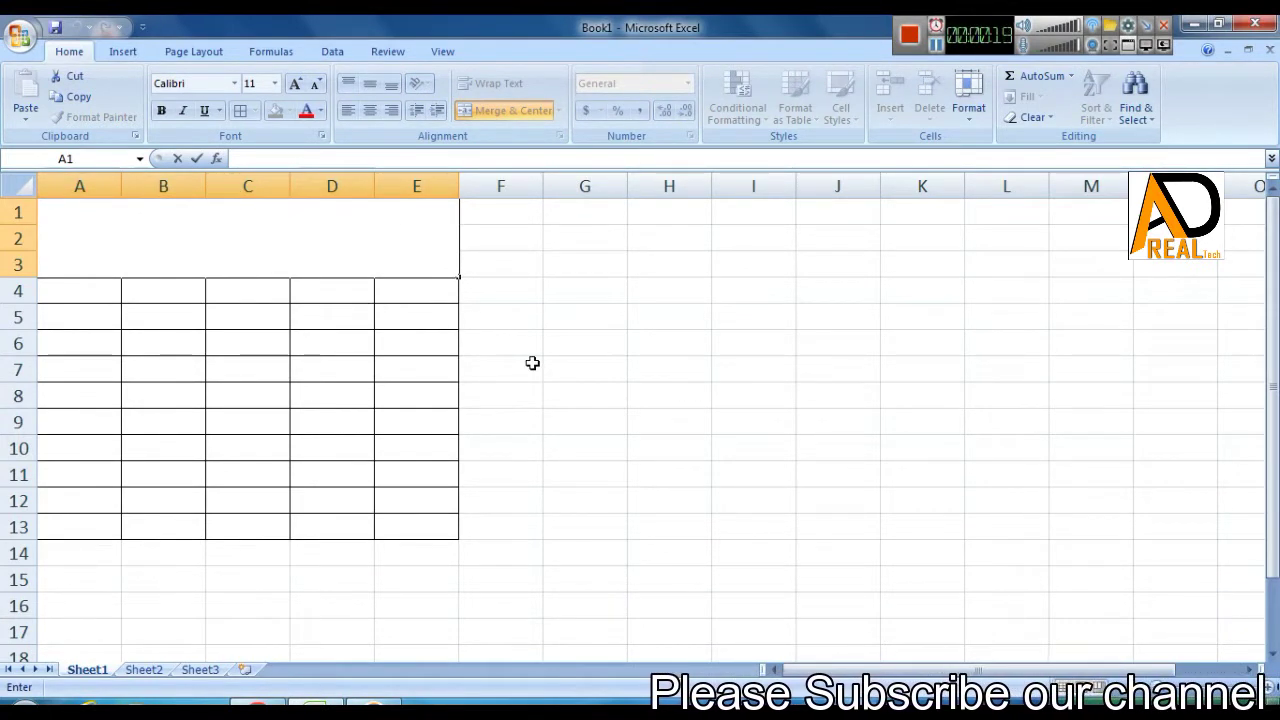
type("Quli")
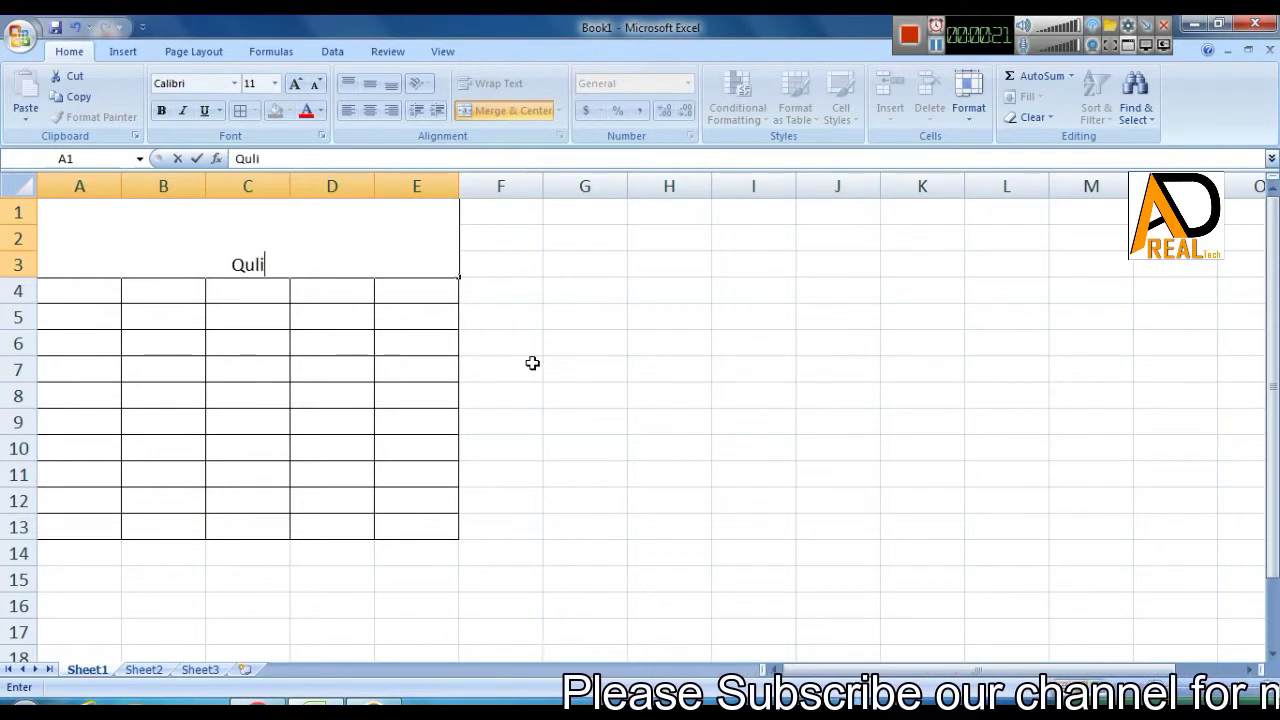
type("ty compu")
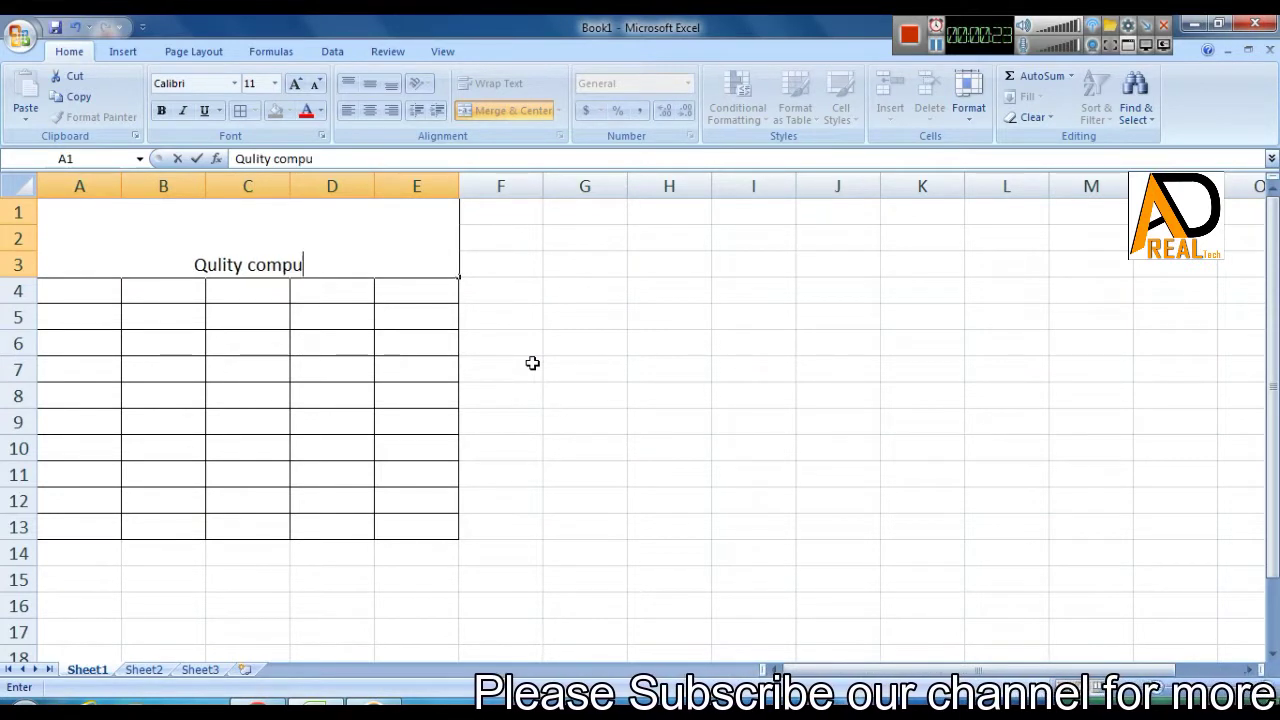
type("ter ")
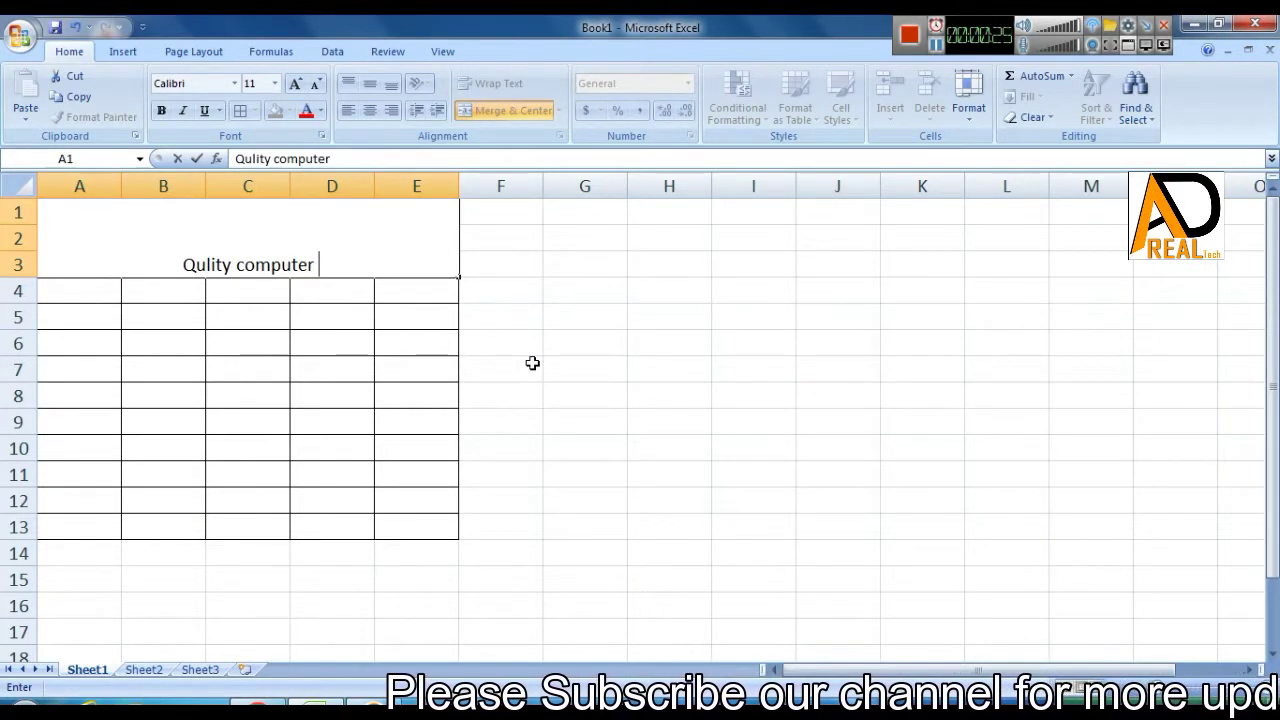
type("`")
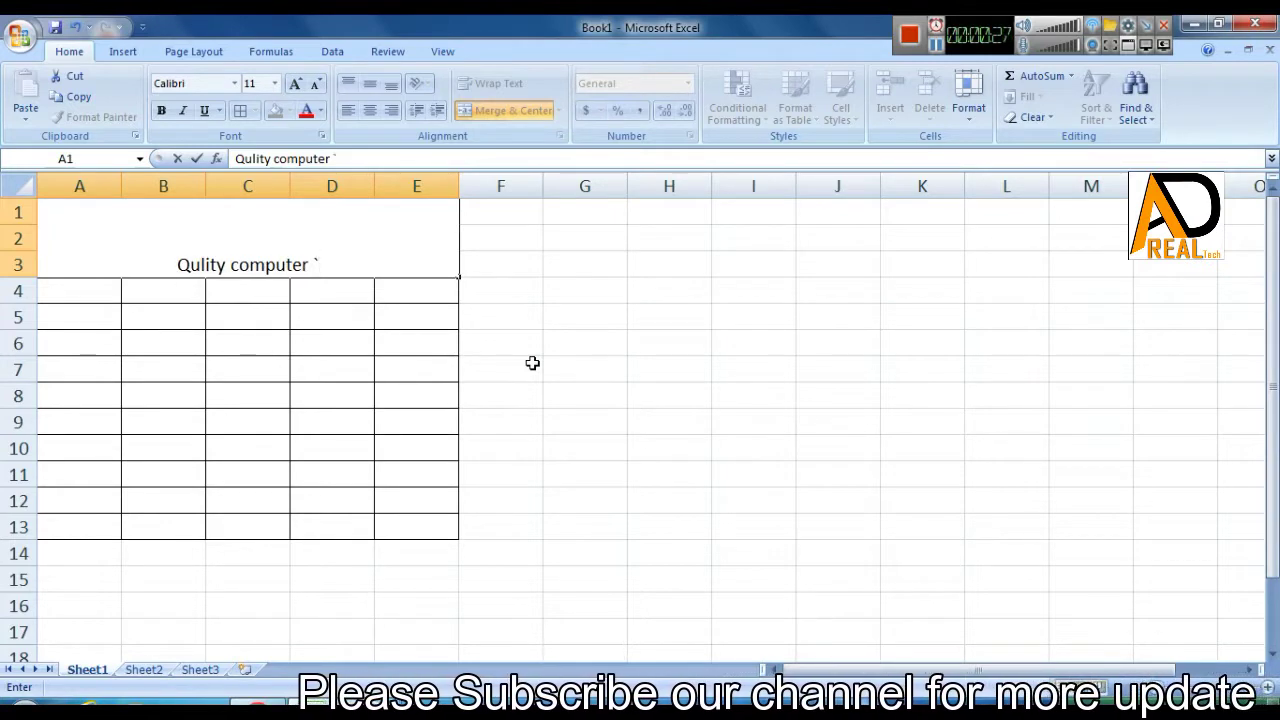
key("BackSpace")
key("BackSpace")
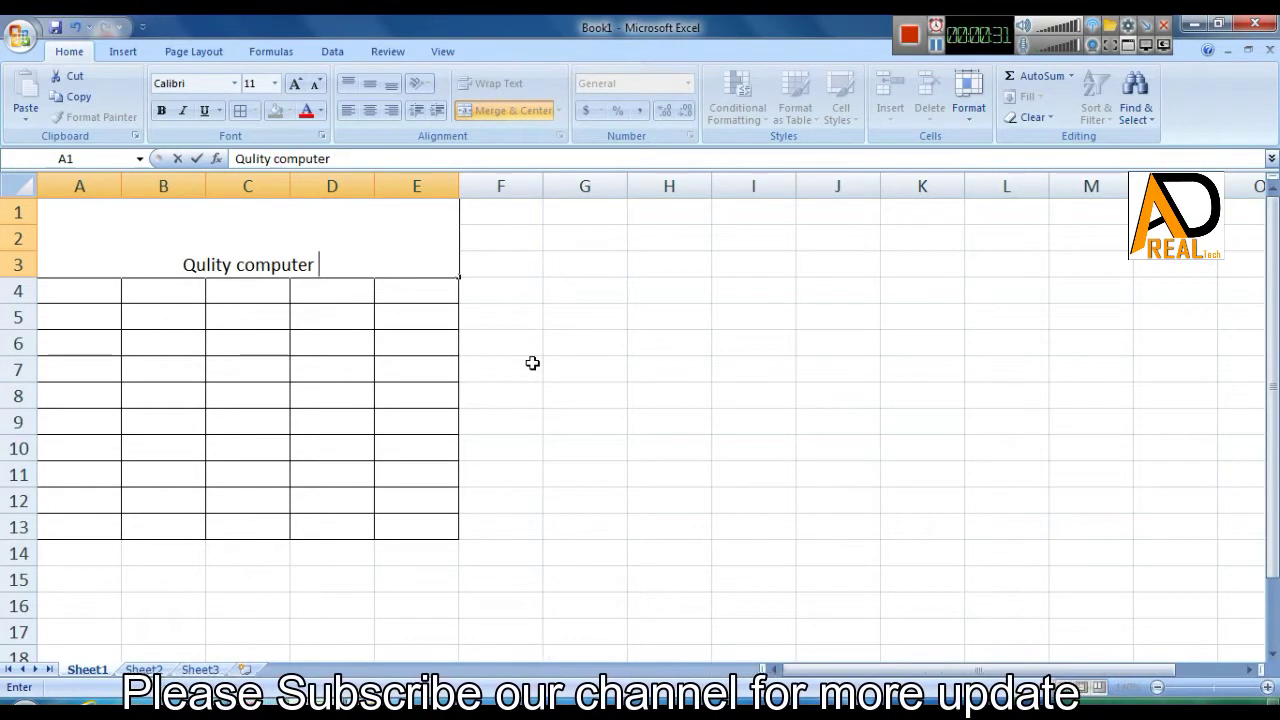
type("pvt")
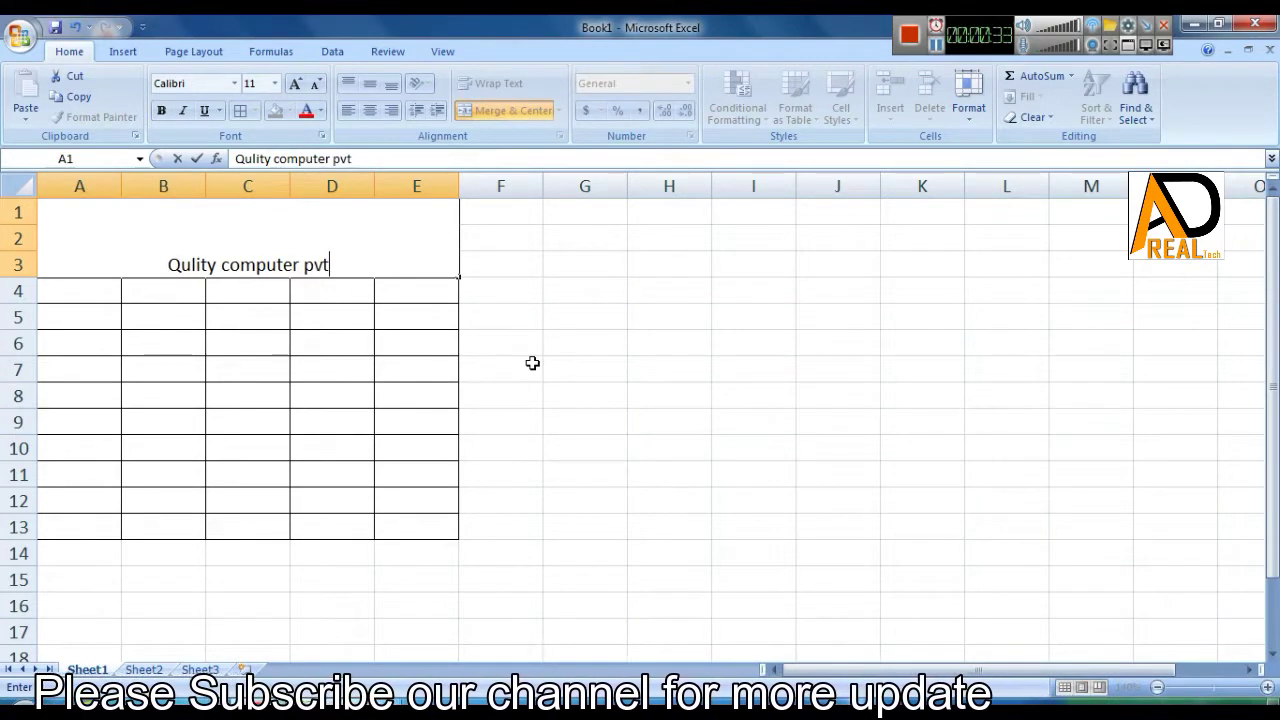
type(".ltd")
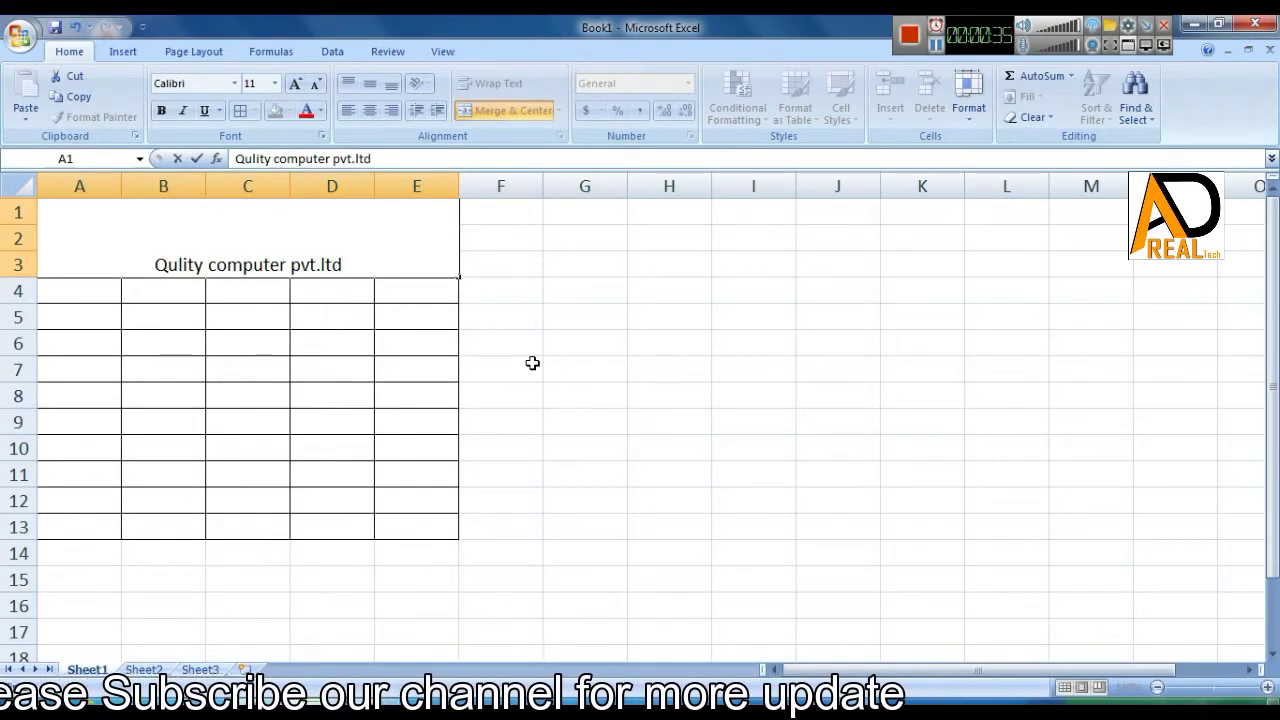
type(".")
key("Return")
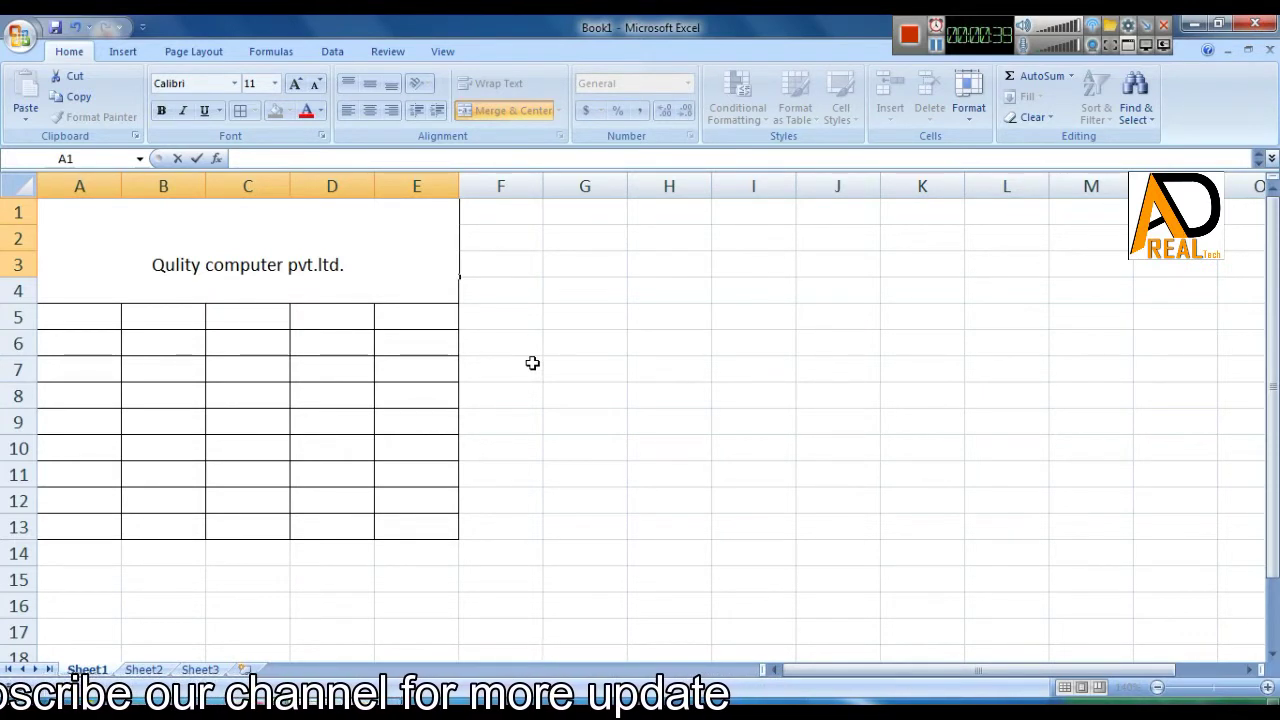
type("bi")
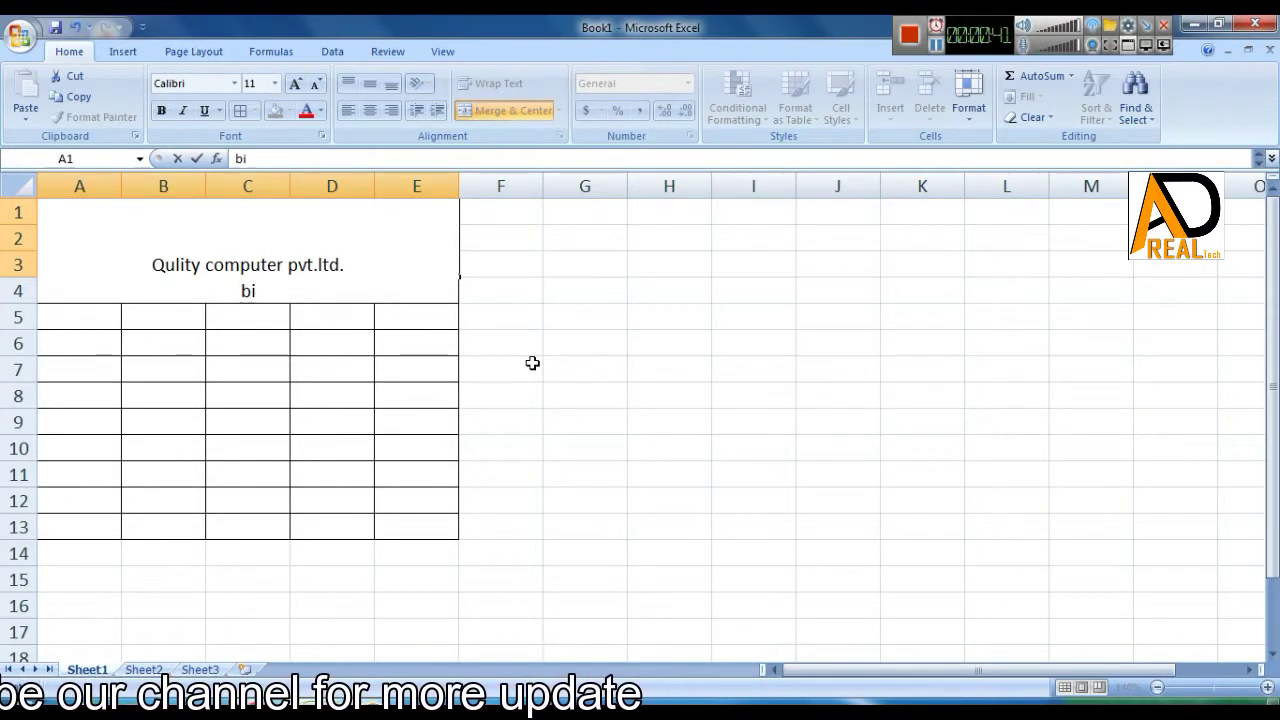
type("rtamode J")
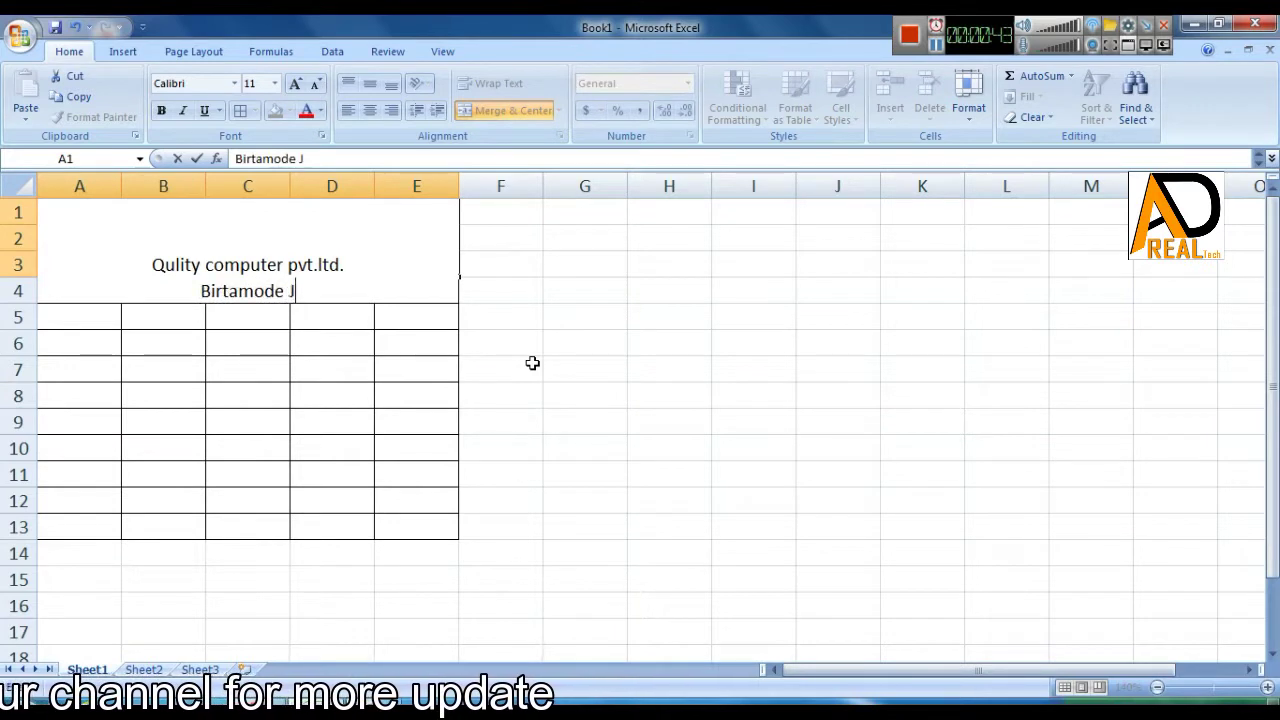
type("ahap")
key("BackSpace")
key("BackSpace")
key("BackSpace")
key("BackSpace")
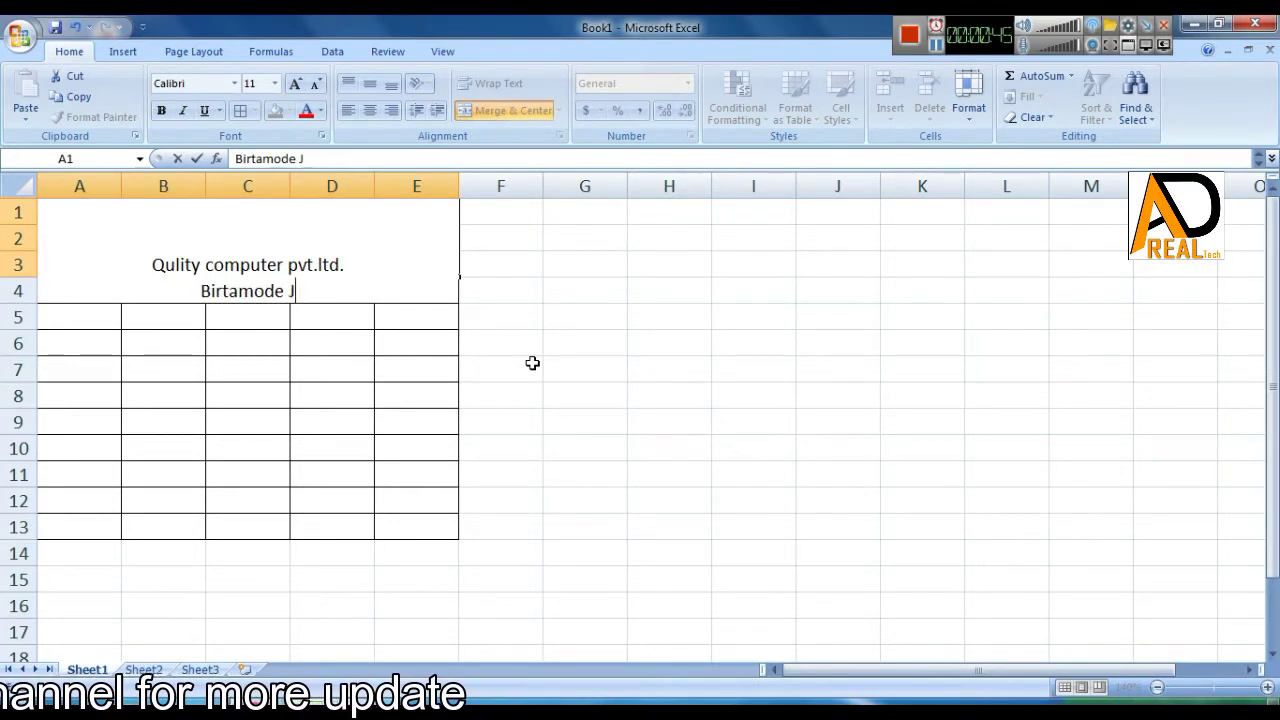
type("hapa")
key("alt+Return")
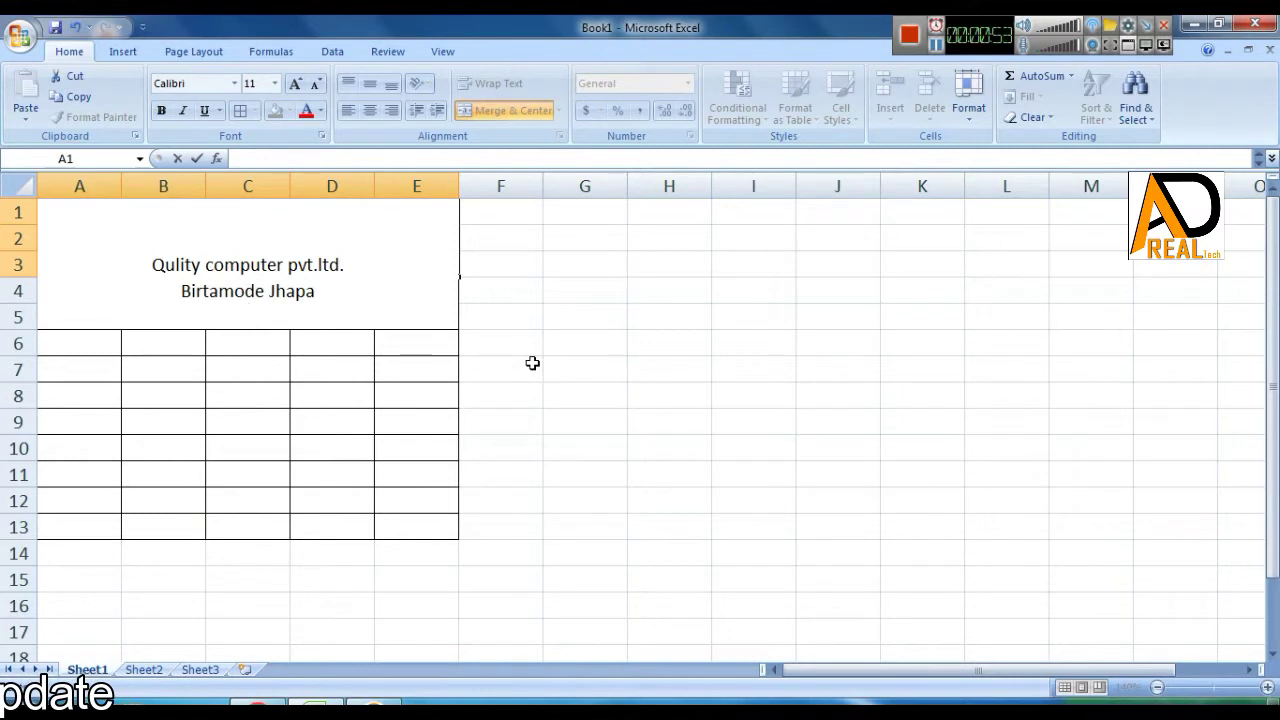
type("Sale")
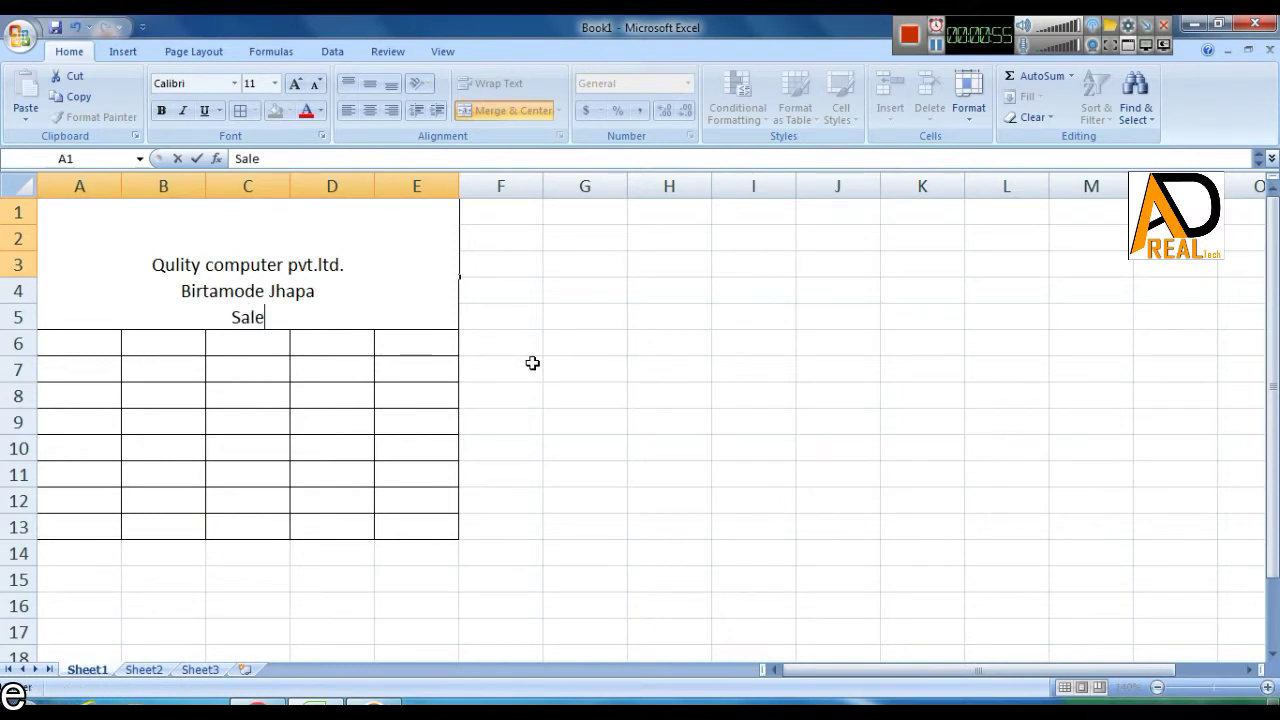
type(" fo")
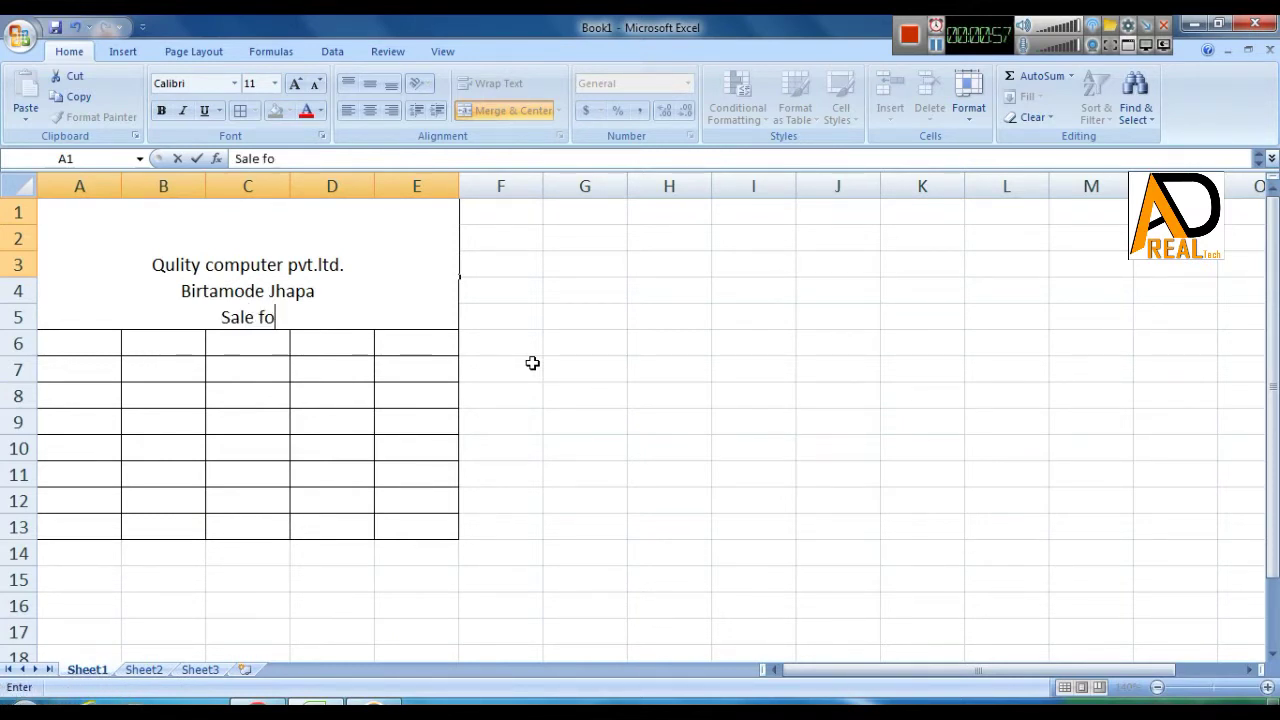
type("rm")
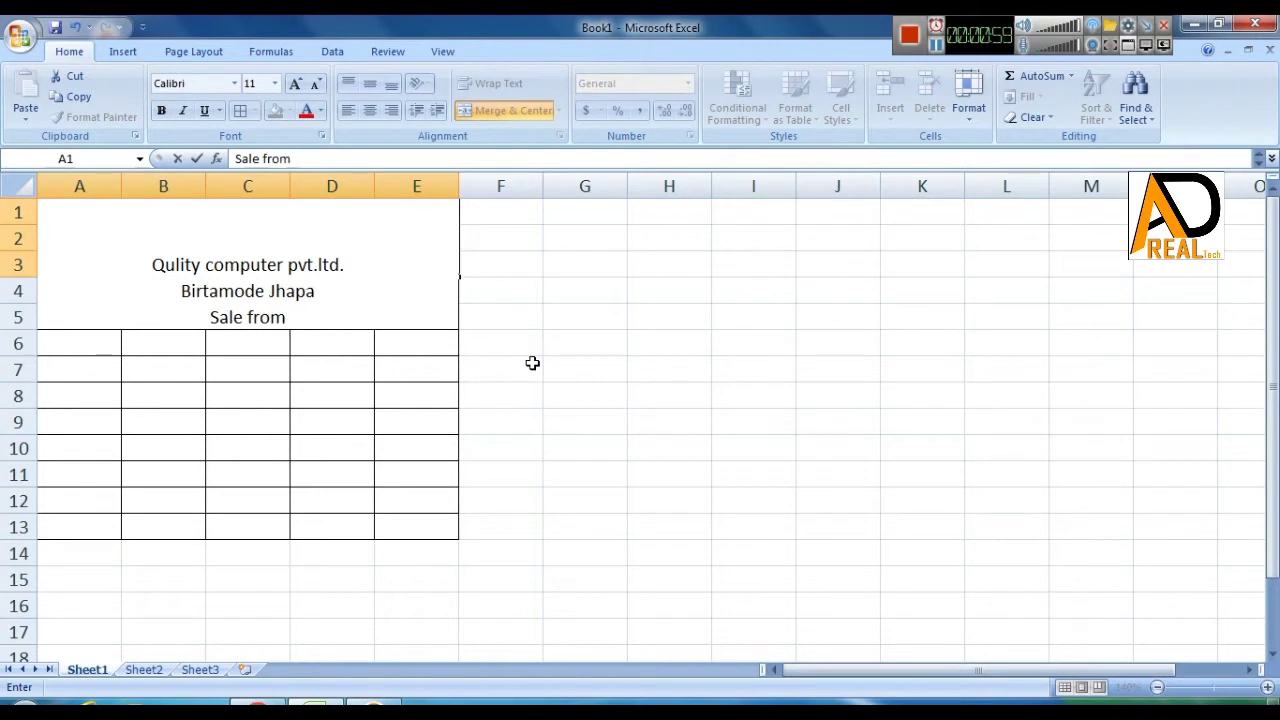
type(" trade ")
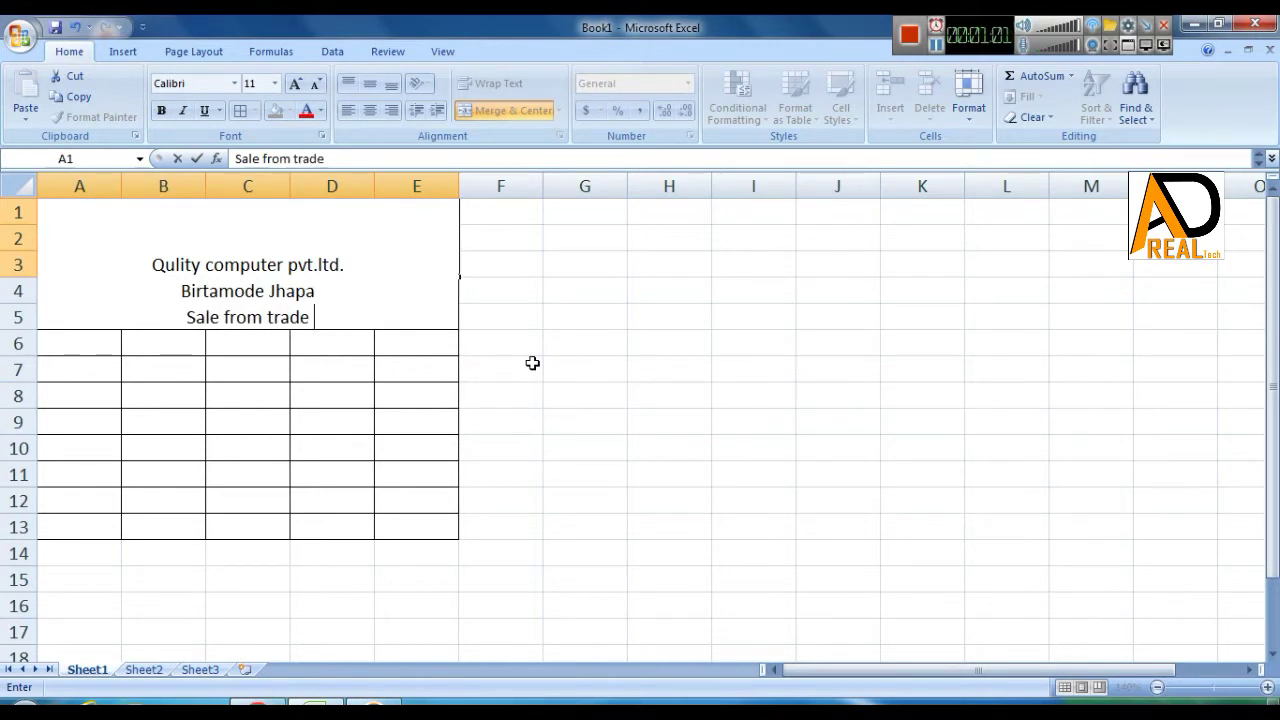
type("linkco")
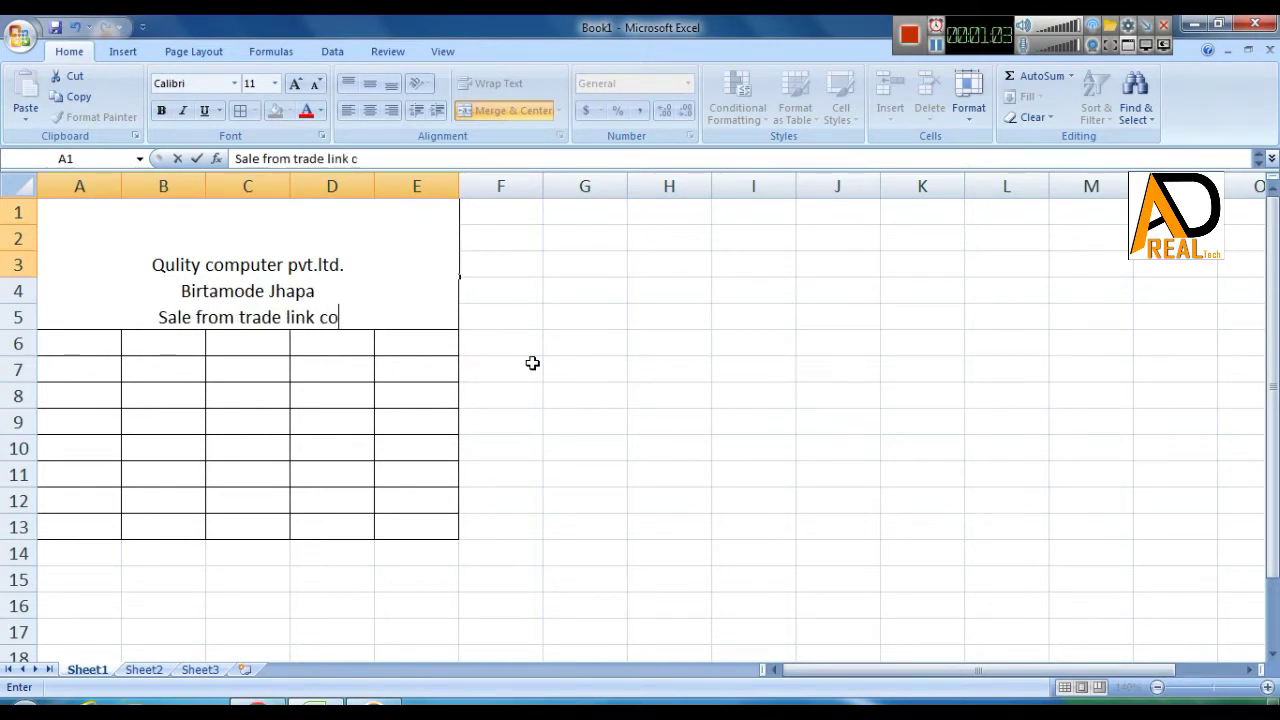
type("mputer")
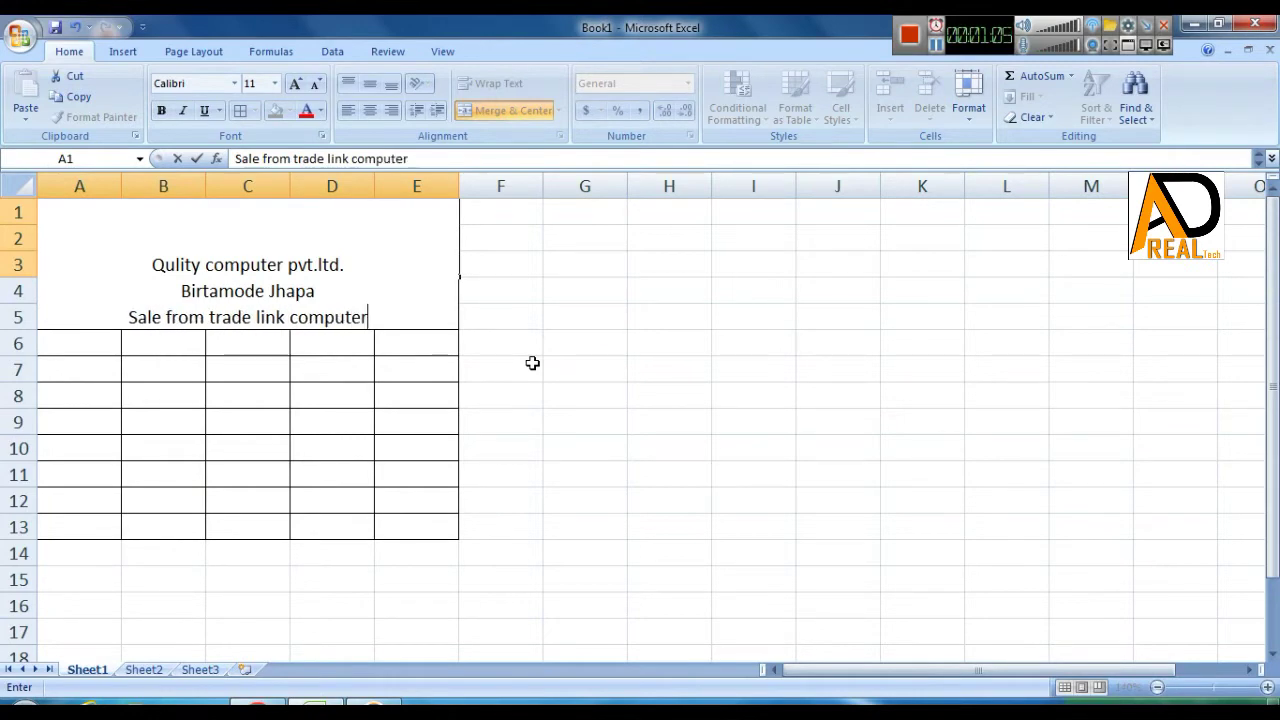
key("Return")
- Make the merged title bold with a light orange fill
left_click(286, 279)
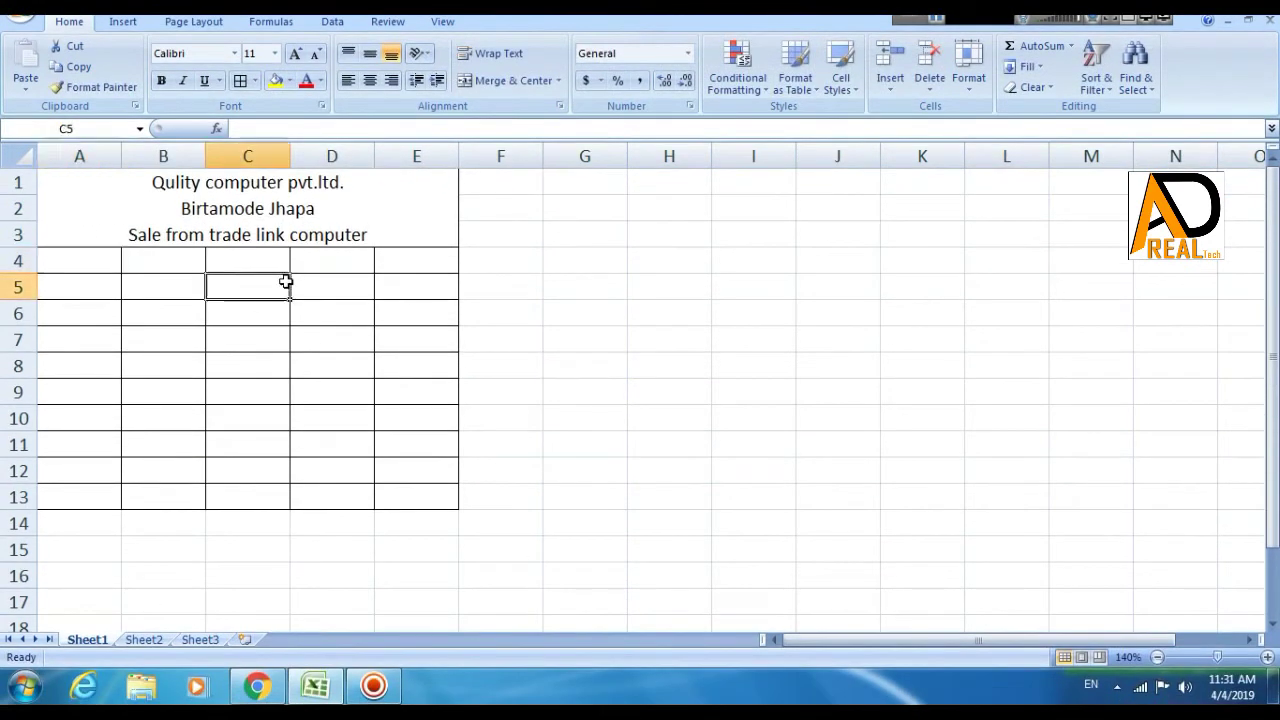
left_click(146, 204)
left_click(161, 80)
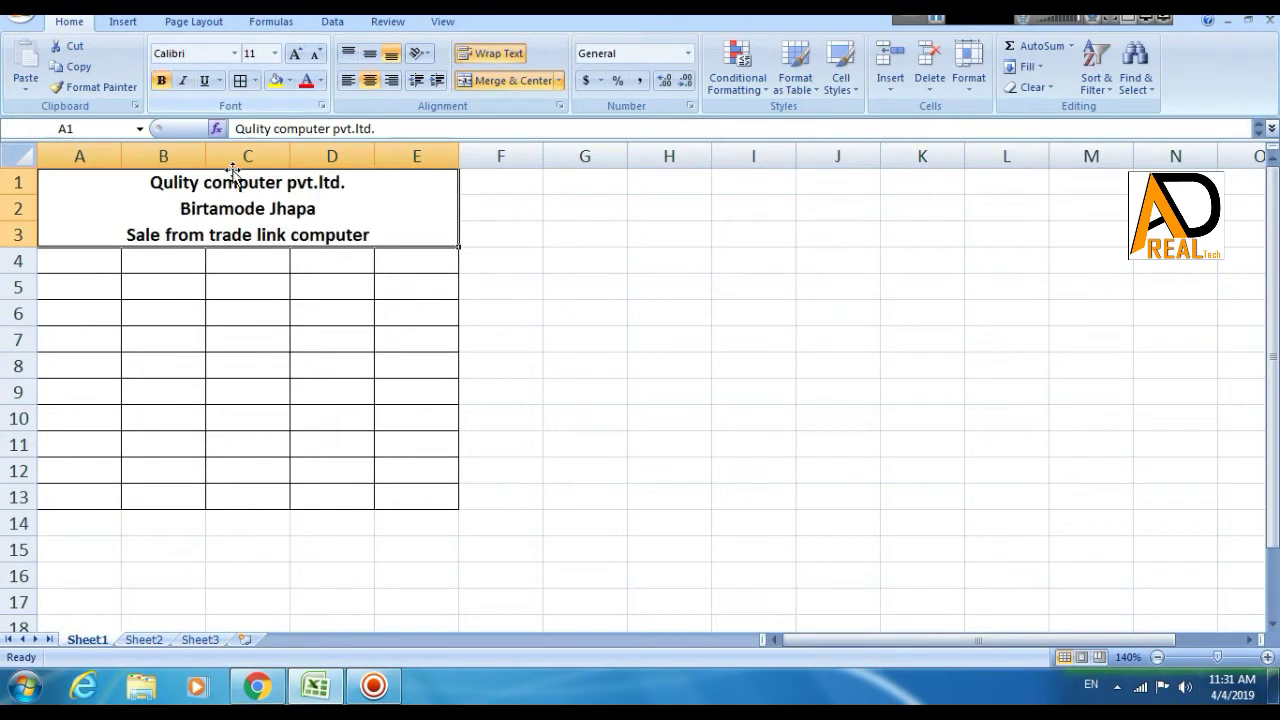
left_click(288, 80)
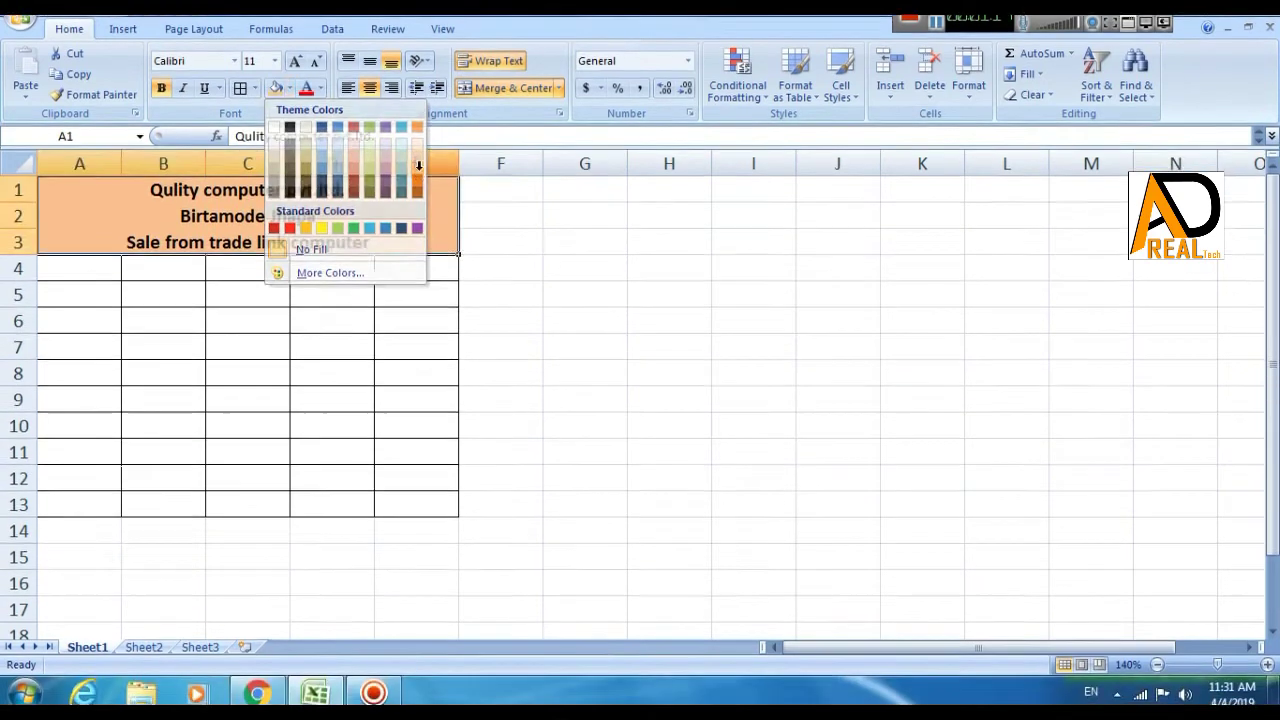
left_click(418, 166)
- Narrow column A to about 5 characters wide
left_click(323, 322)
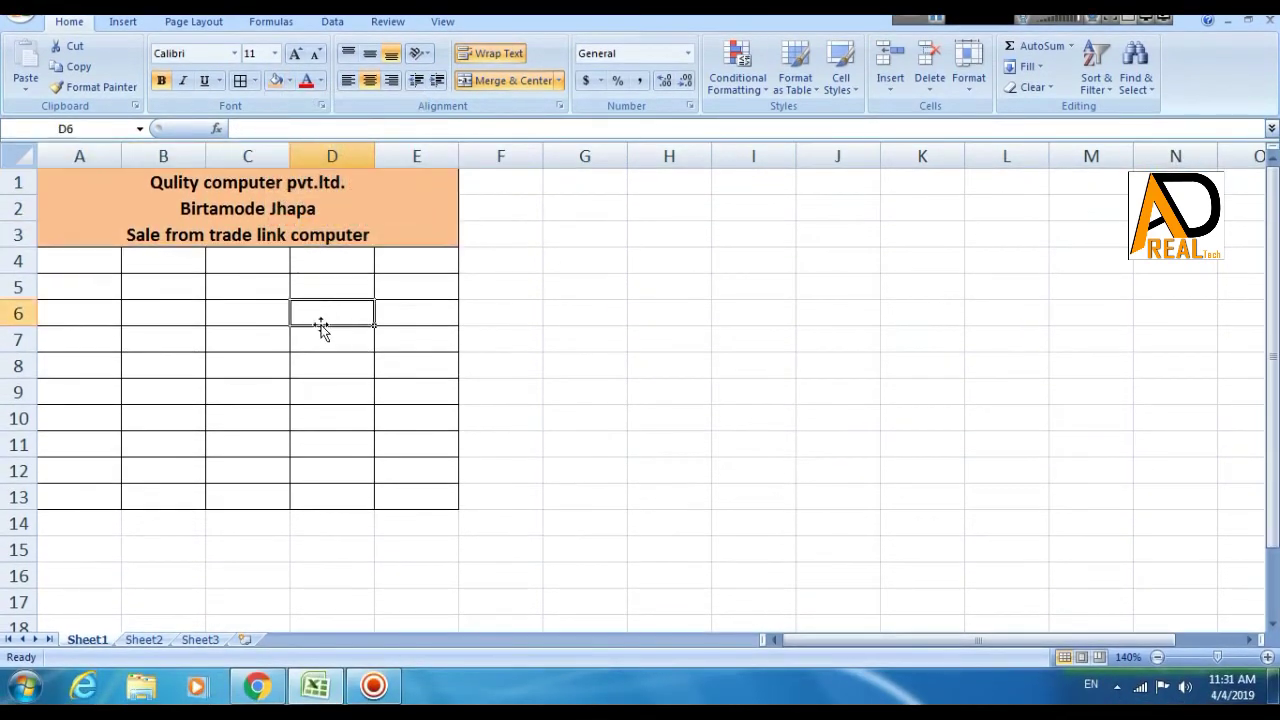
left_click_drag(121, 163, 90, 157)
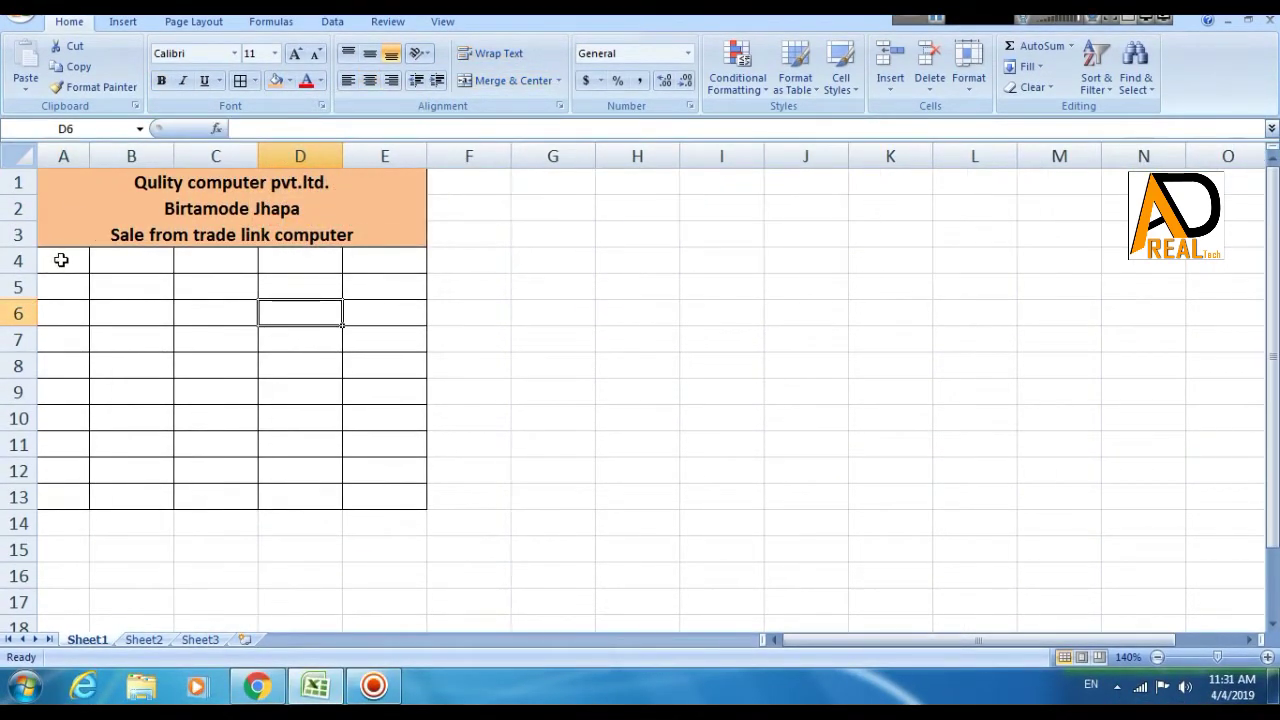
left_click(60, 260)
- Enter the headings Sn, Items, Quantity, Rate and Amout across A4:E4
type("S")
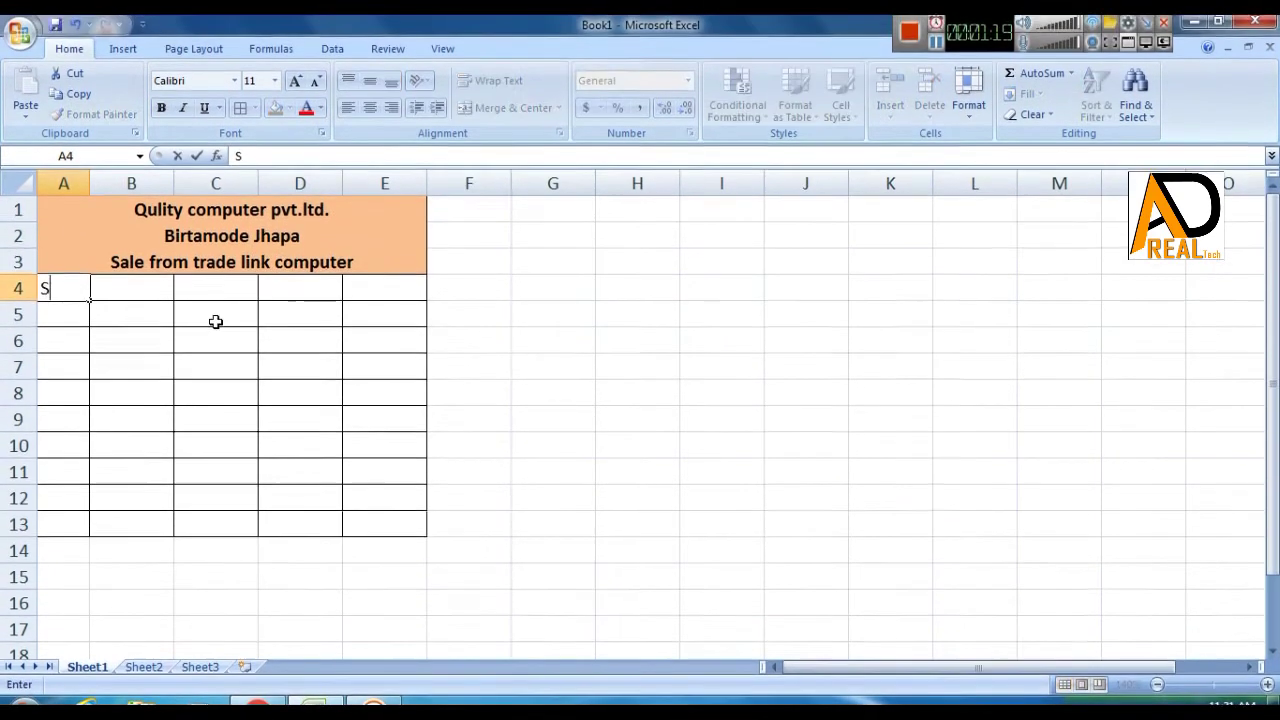
type("n")
key("Tab")
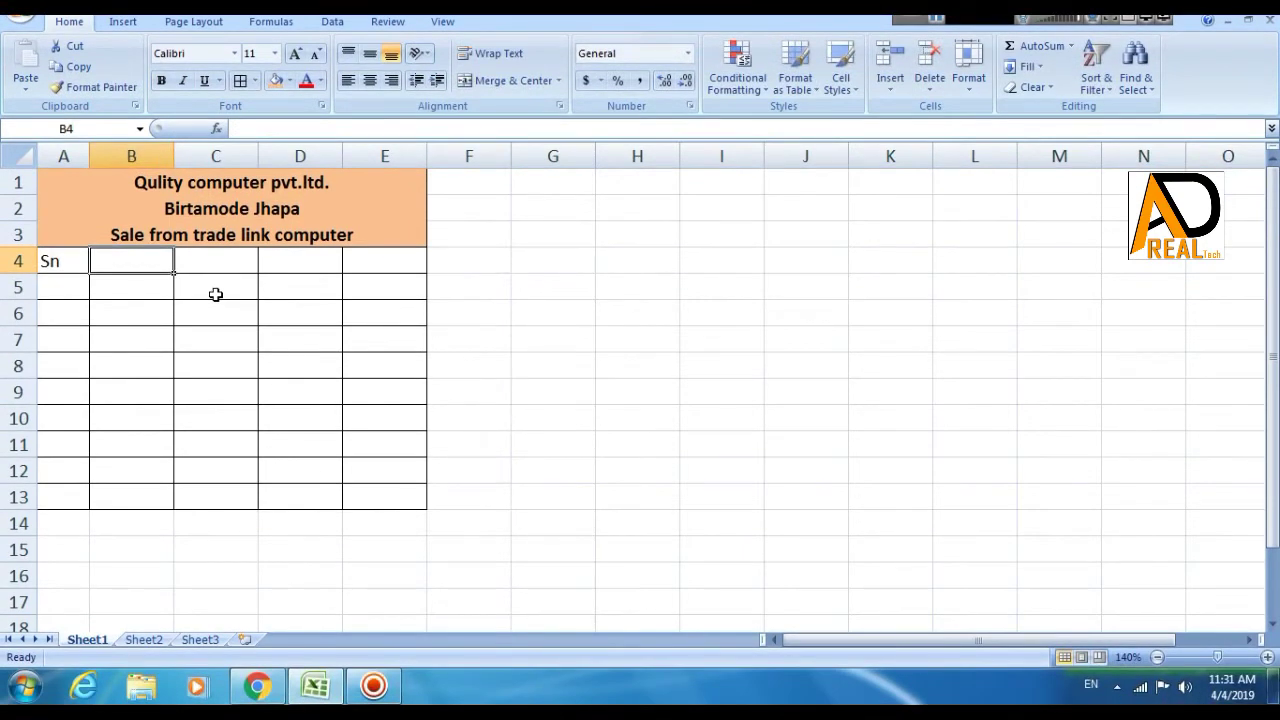
type("Items")
key("Tab")
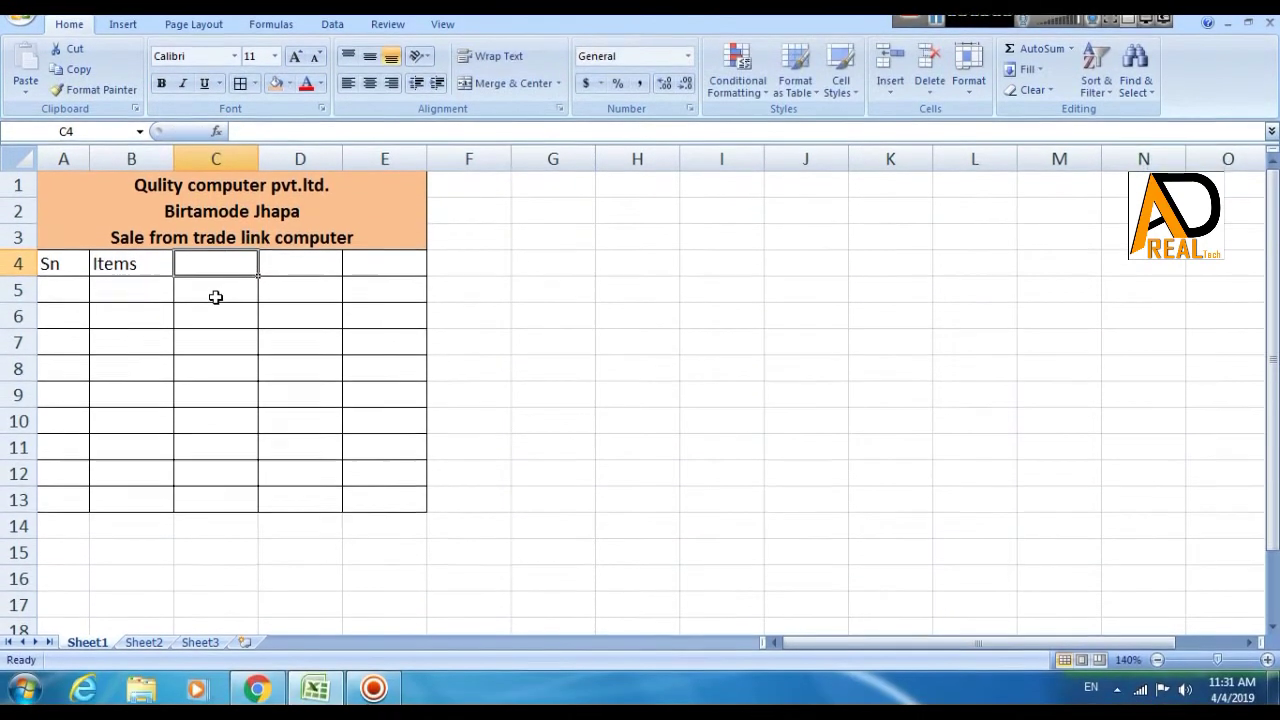
type("Qu")
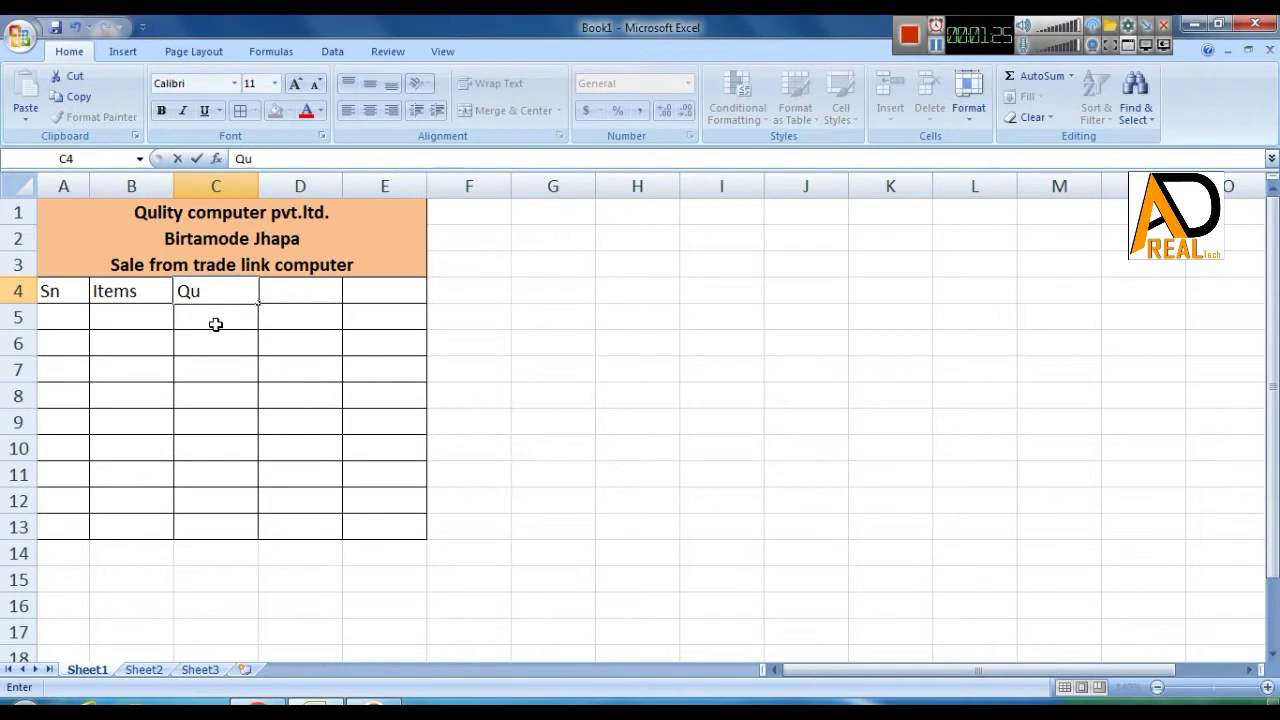
type("antity")
key("Tab")
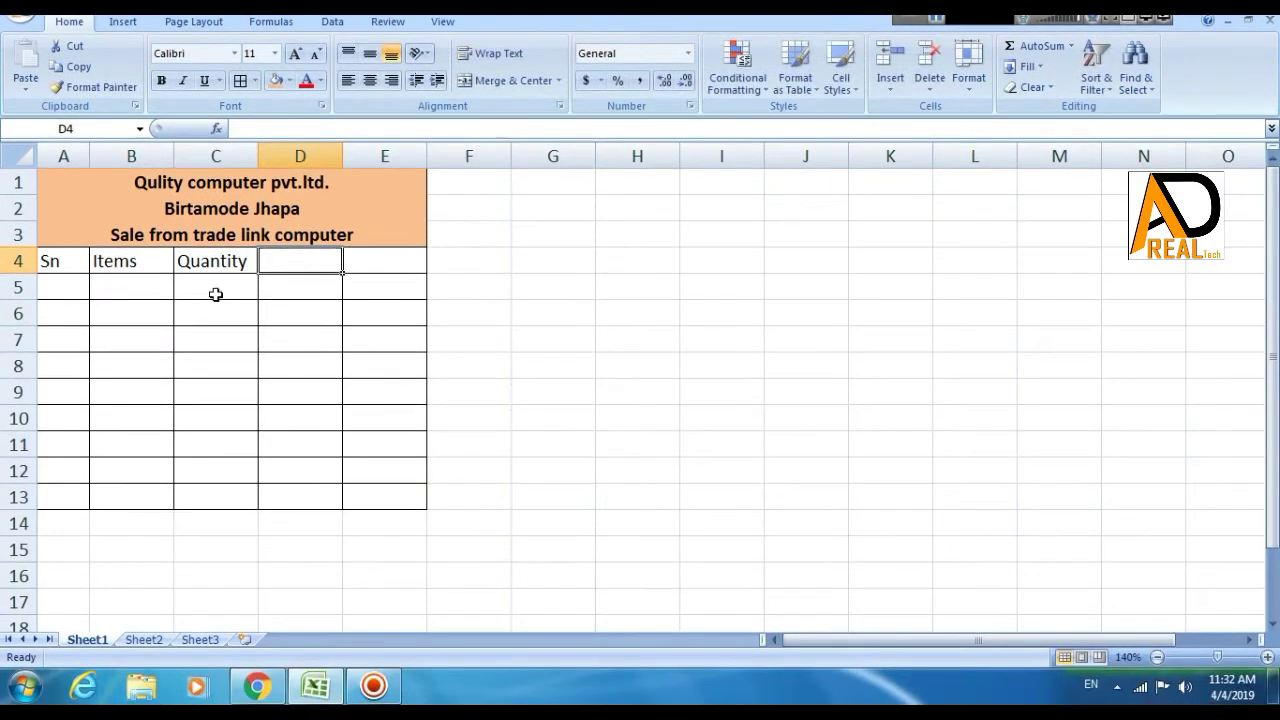
type("Rate")
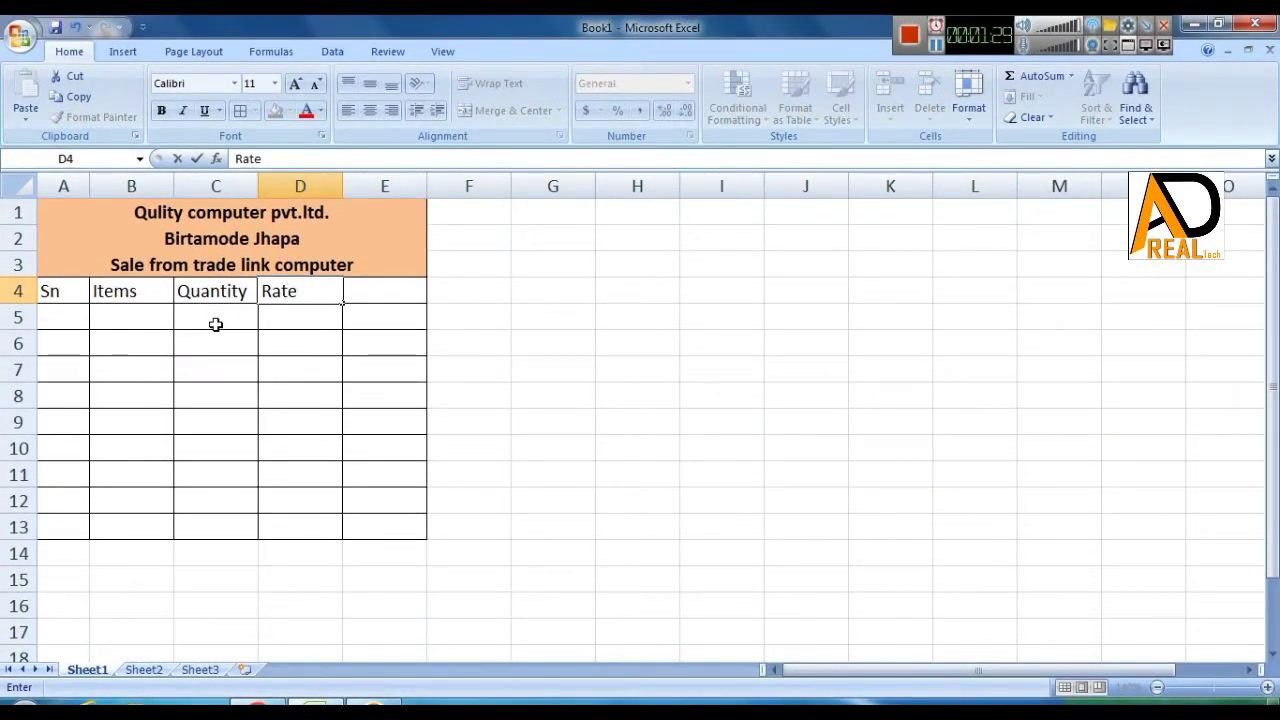
type(" Amout")
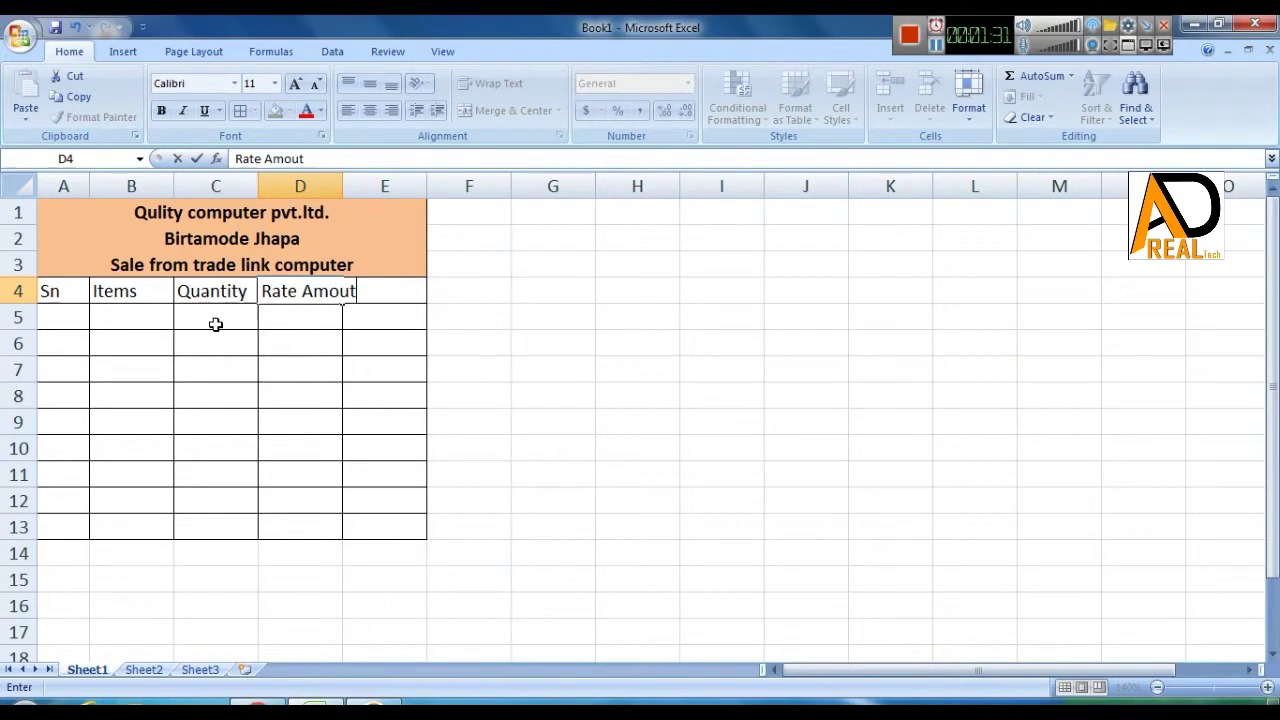
key("BackSpace")
key("BackSpace")
key("BackSpace")
key("BackSpace")
key("BackSpace")
key("Tab")
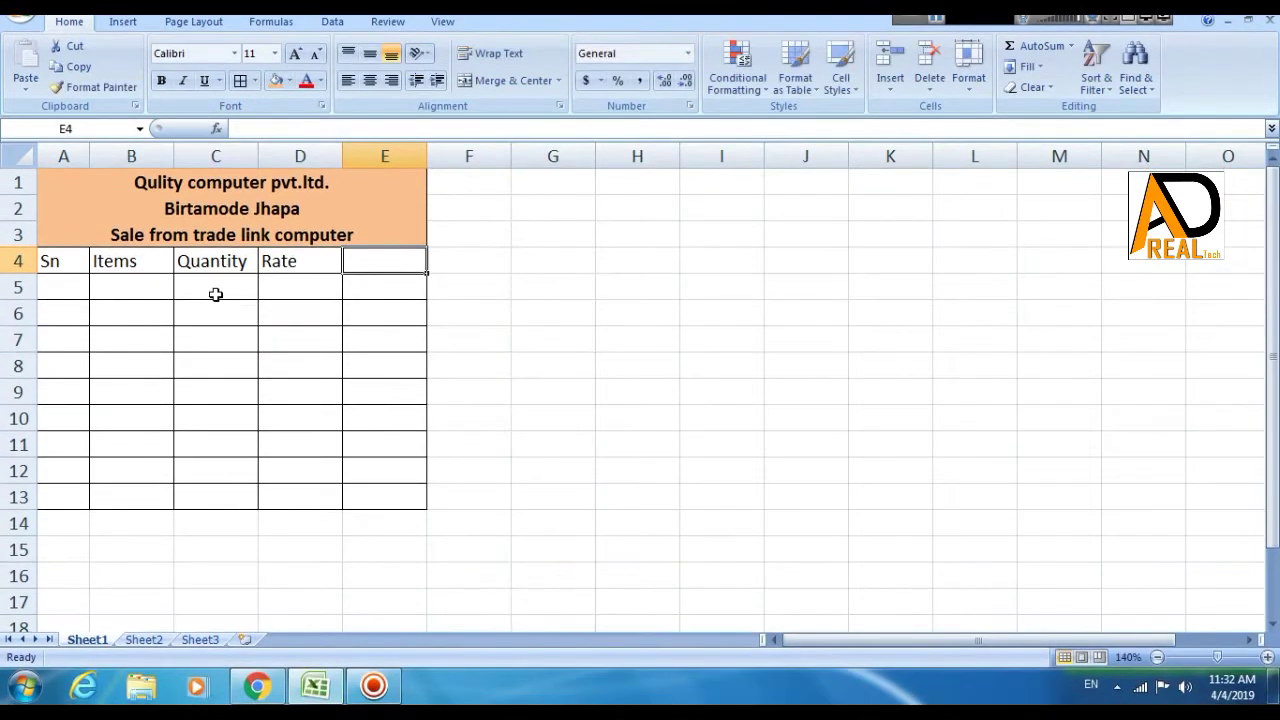
type("Amout")
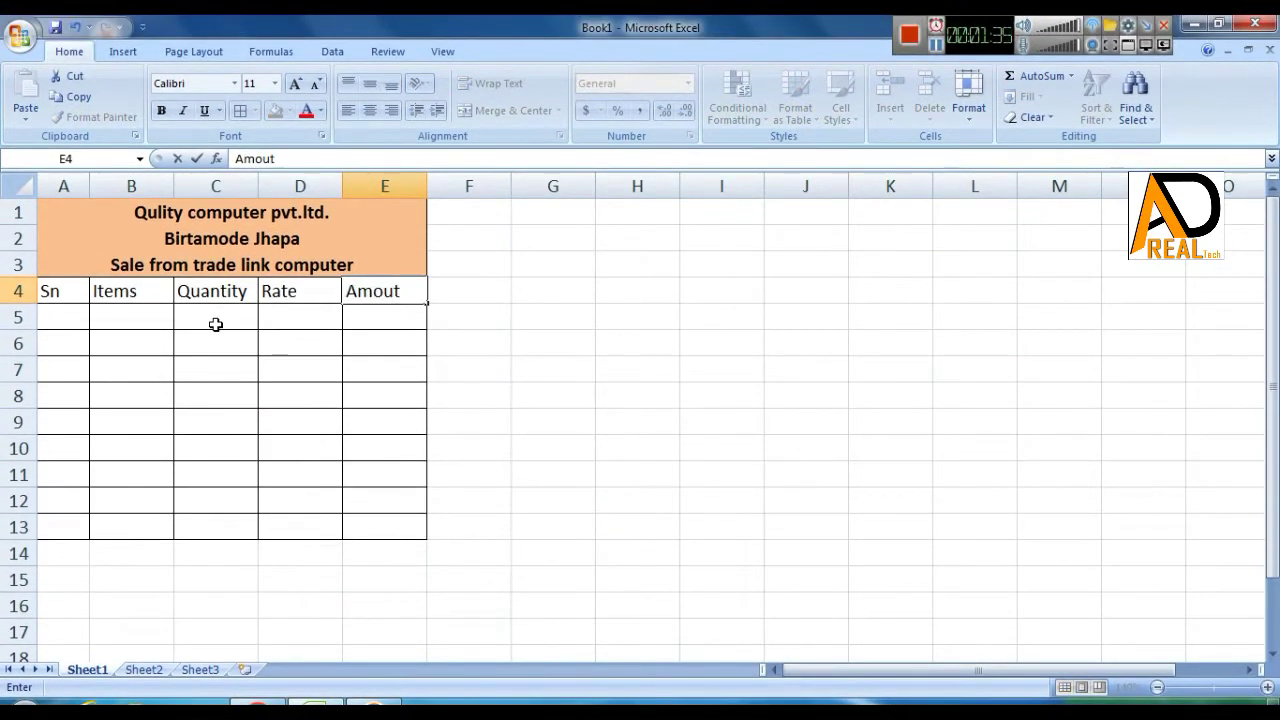
left_click(215, 324)
key("Left")
key("Left")
key("Up")
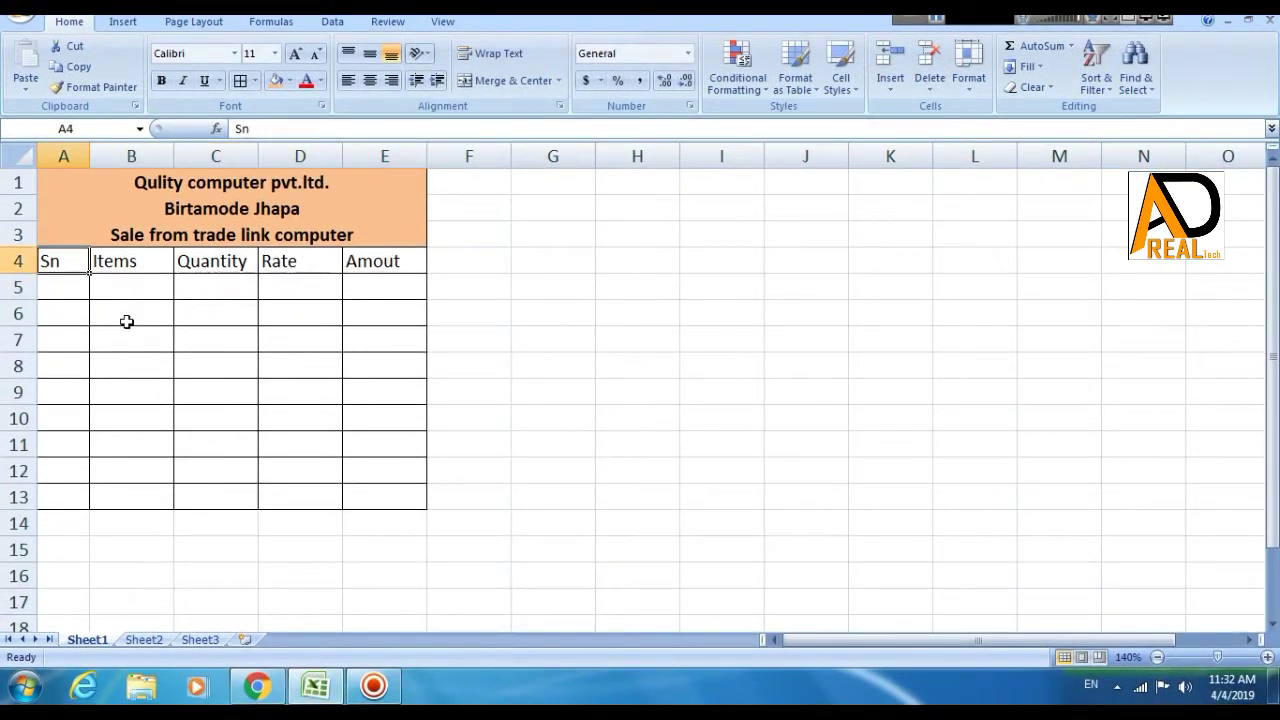
- Make the A4:E4 header row bold and centred with a grey fill
left_click_drag(58, 260, 352, 260)
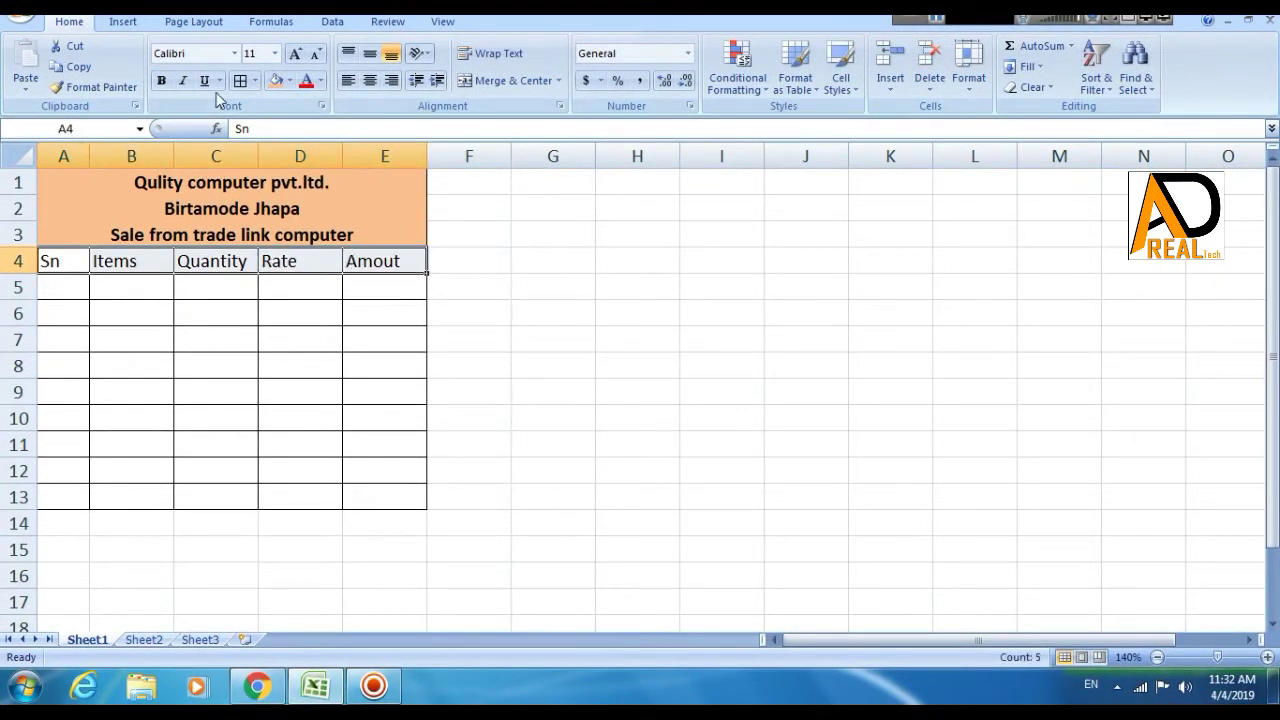
left_click(369, 80)
left_click(161, 80)
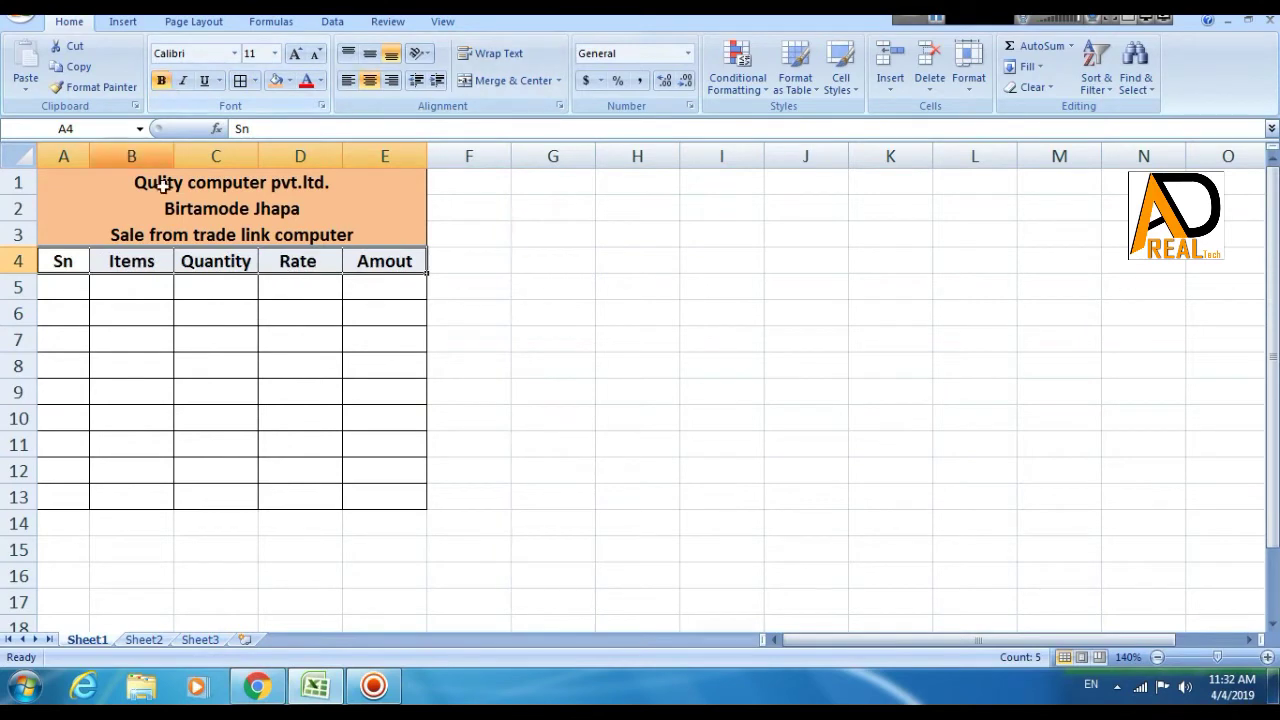
left_click(131, 310)
left_click_drag(60, 262, 370, 260)
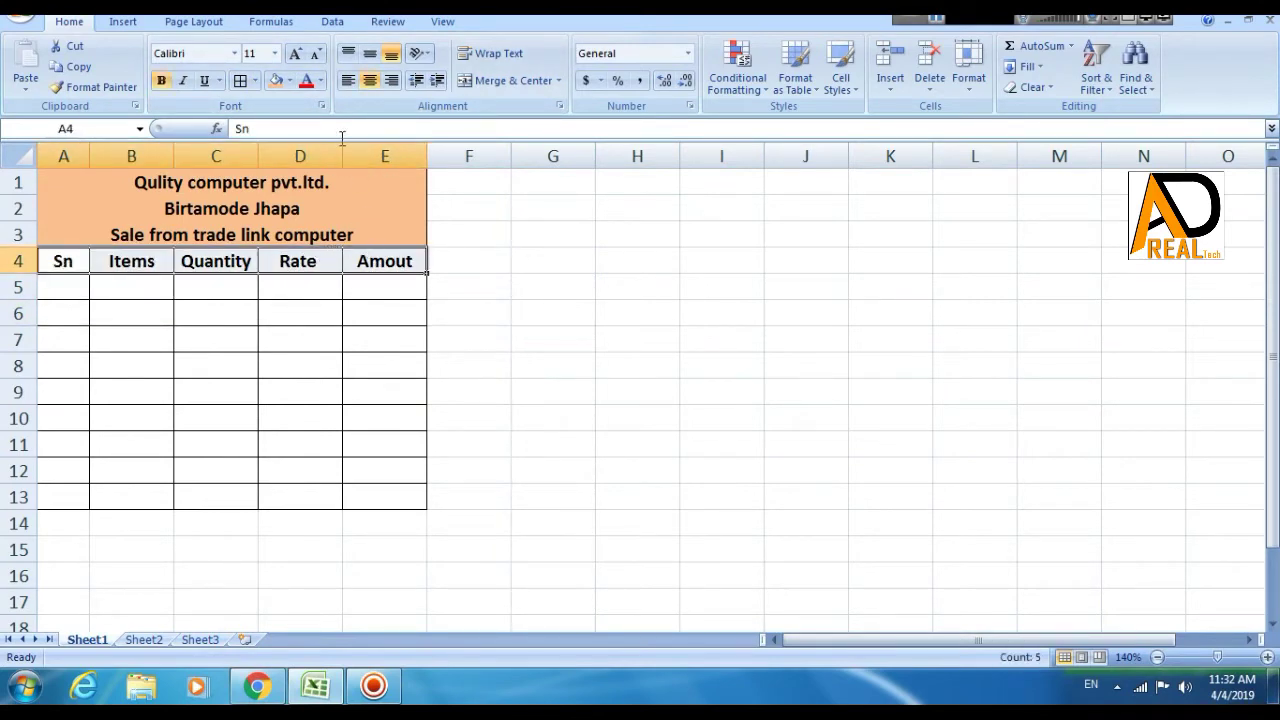
left_click(290, 80)
left_click(341, 190)
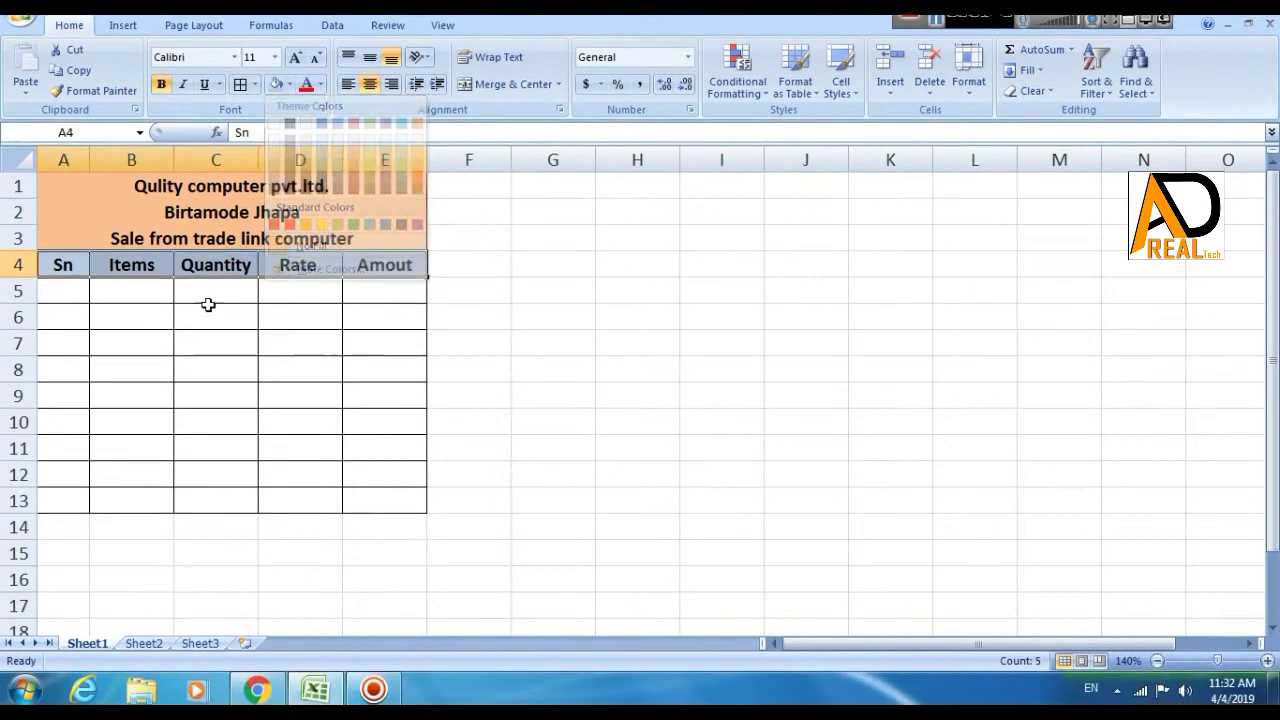
- Enter 1 as the first serial number in A5
left_click(208, 306)
left_click(63, 288)
type("1")
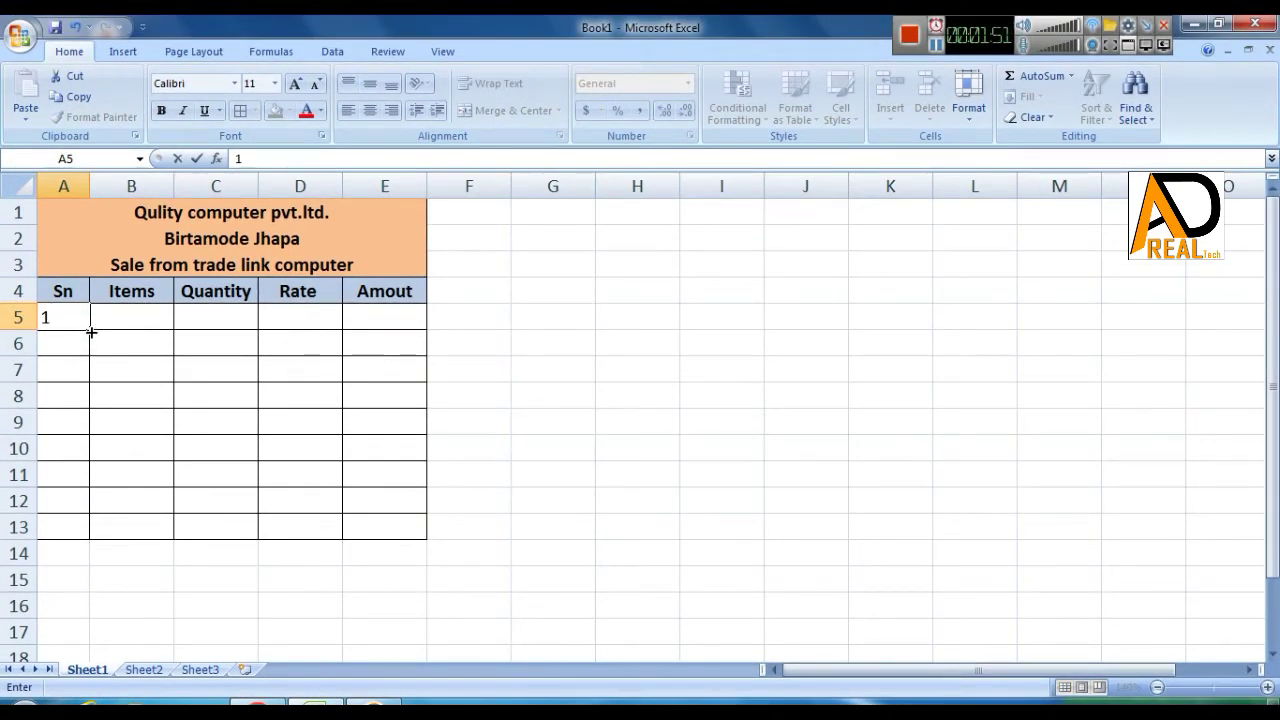
- Fill serial numbers down column A, then clear A10:A13 so only 1–5 remain
left_click_drag(90, 332, 92, 530)
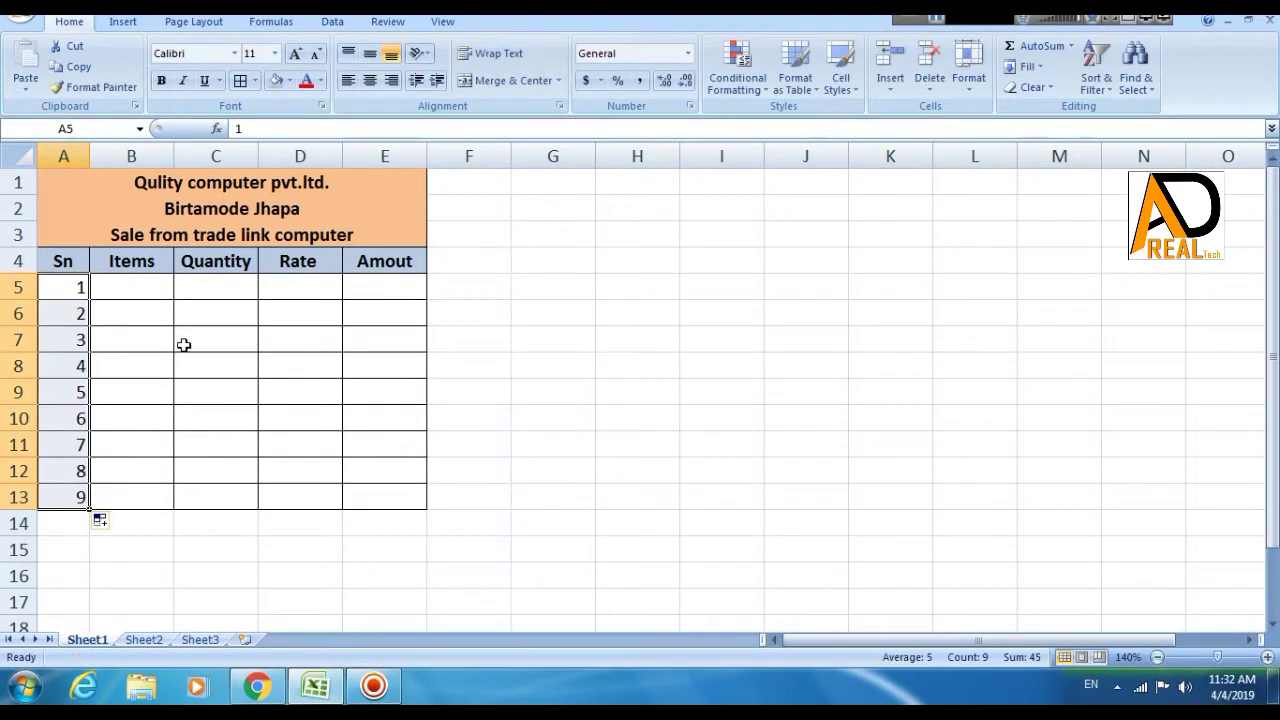
left_click(143, 291)
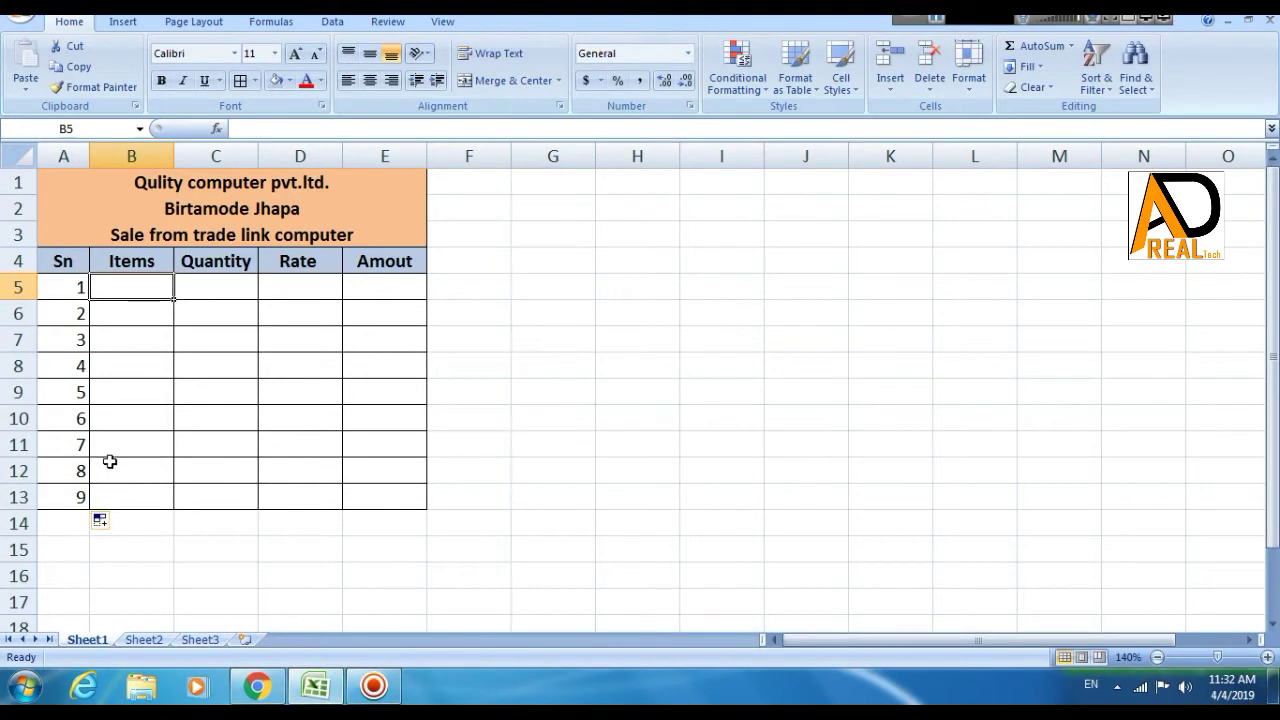
mouse_move(71, 426)
left_mouse_down()
mouse_move(107, 547)
mouse_move(85, 508)
left_mouse_up()
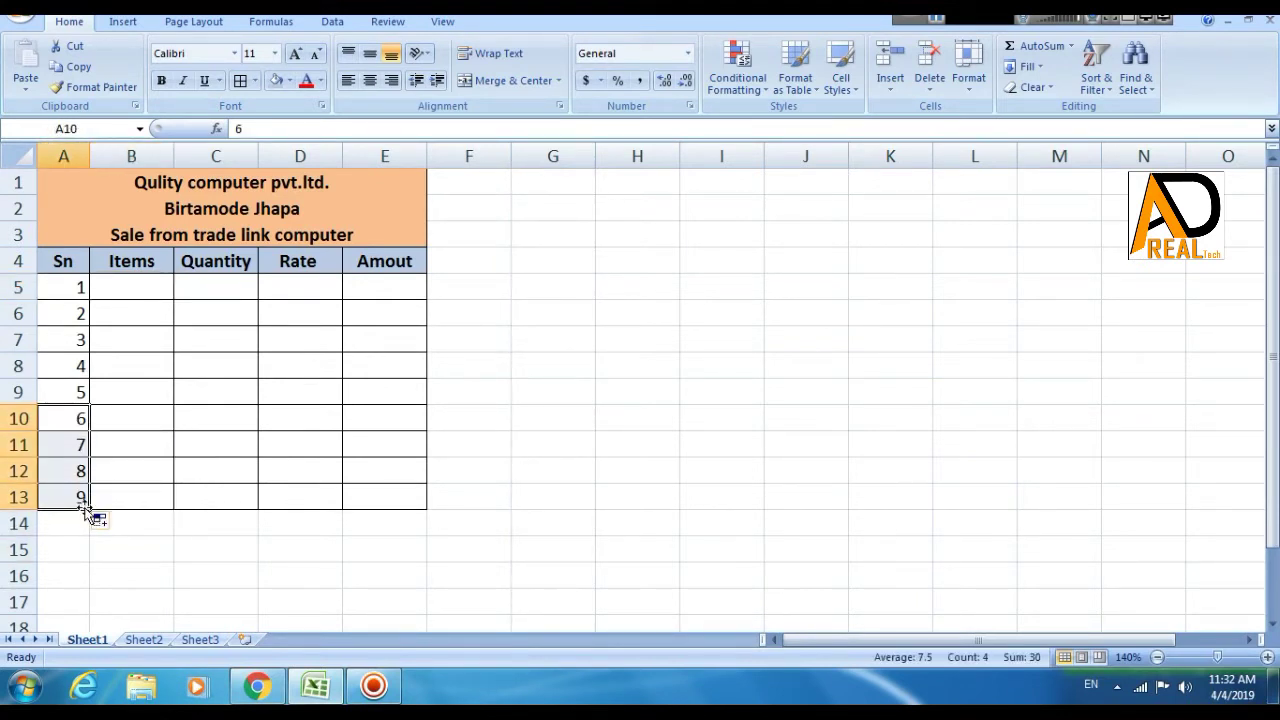
key("Delete")
left_click(192, 444)
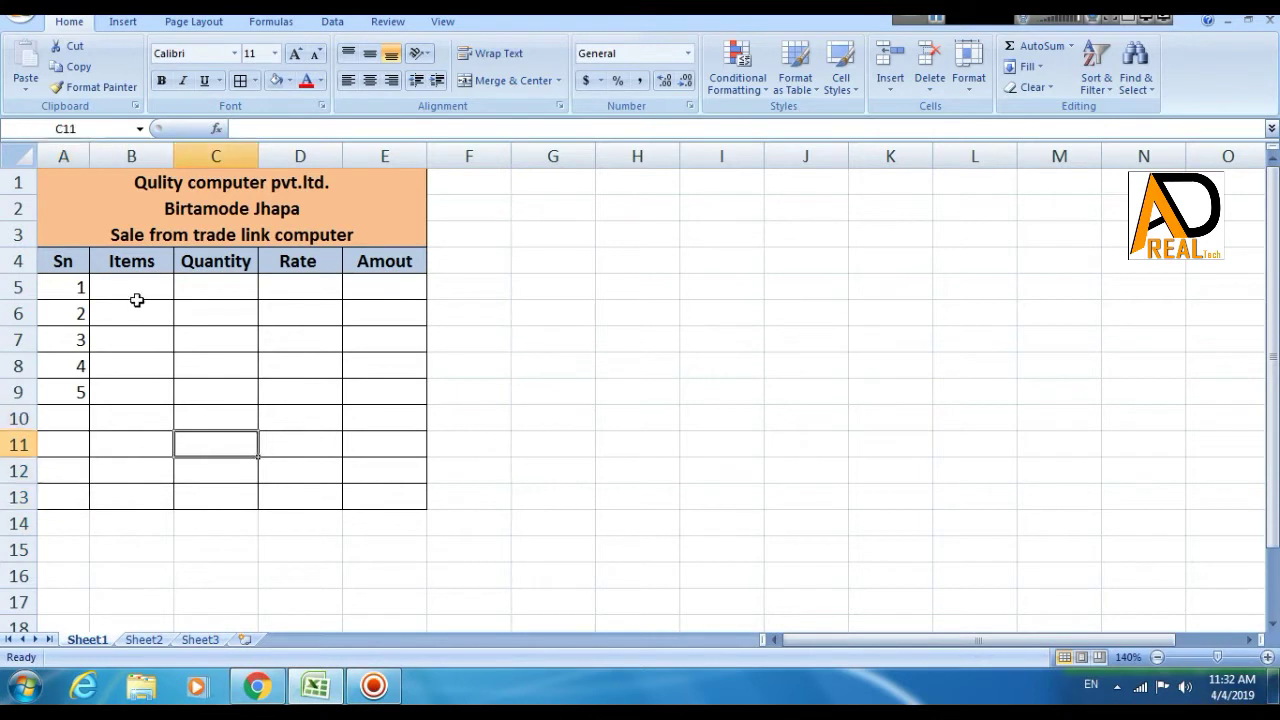
left_click(135, 294)
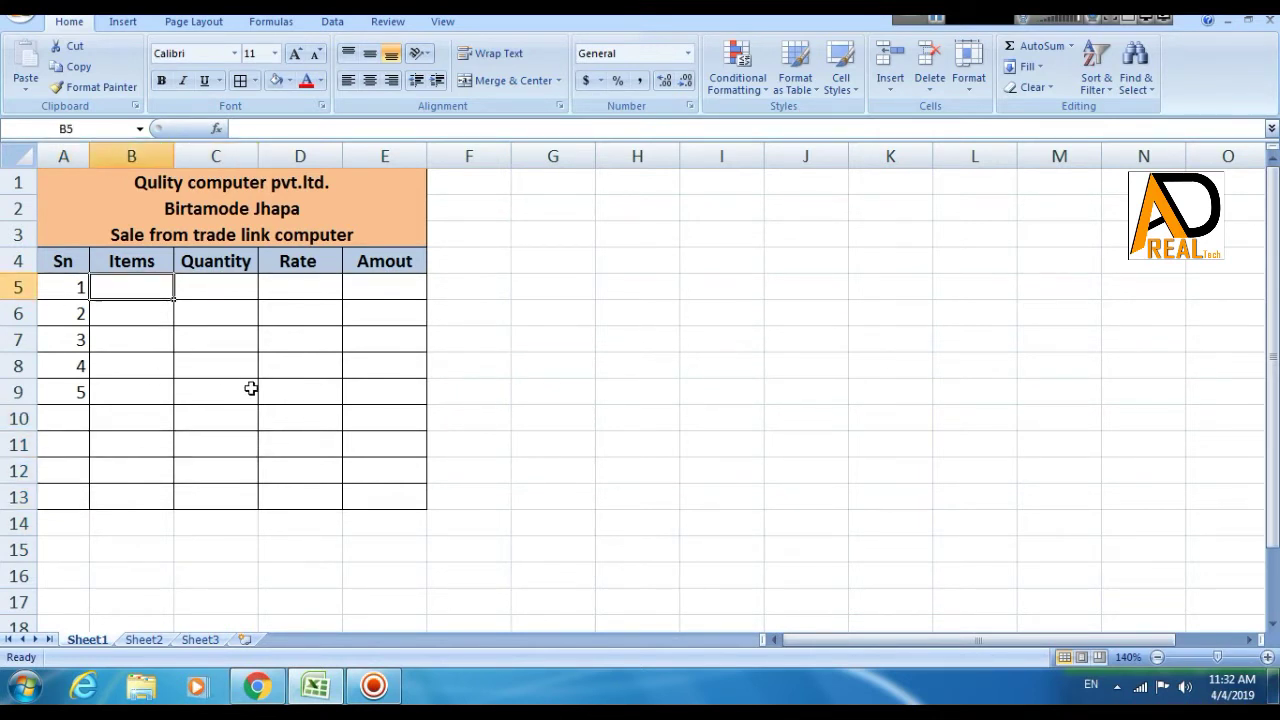
- Enter the items computer, Printer, mouse, keyboard and Monitor in B5:B9
type("comput")
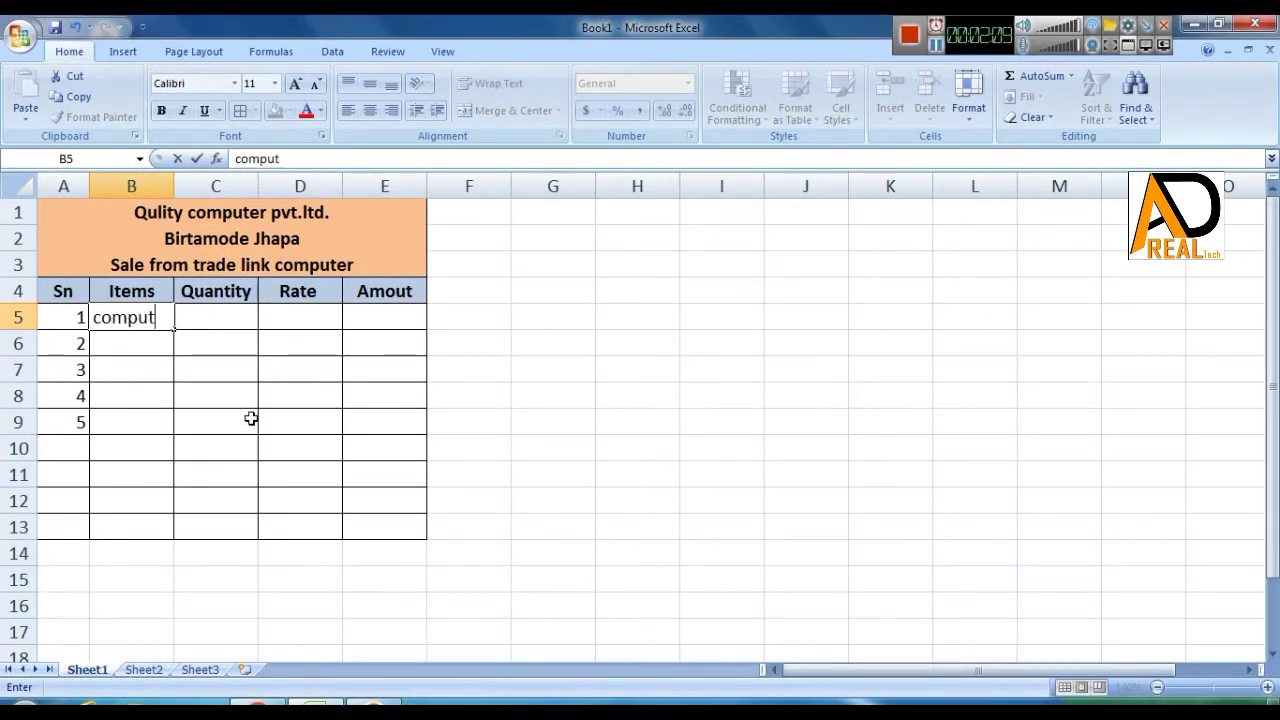
type("er")
key("Tab")
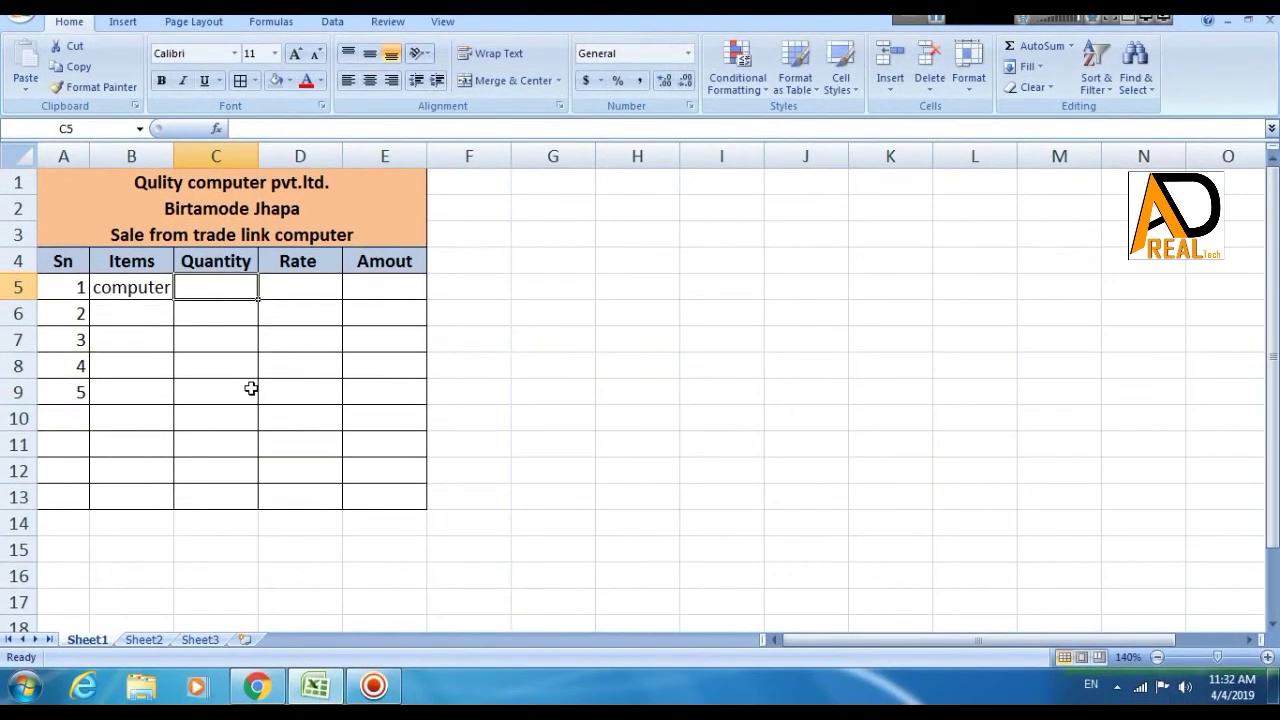
key("Left")
key("Down")
type("P")
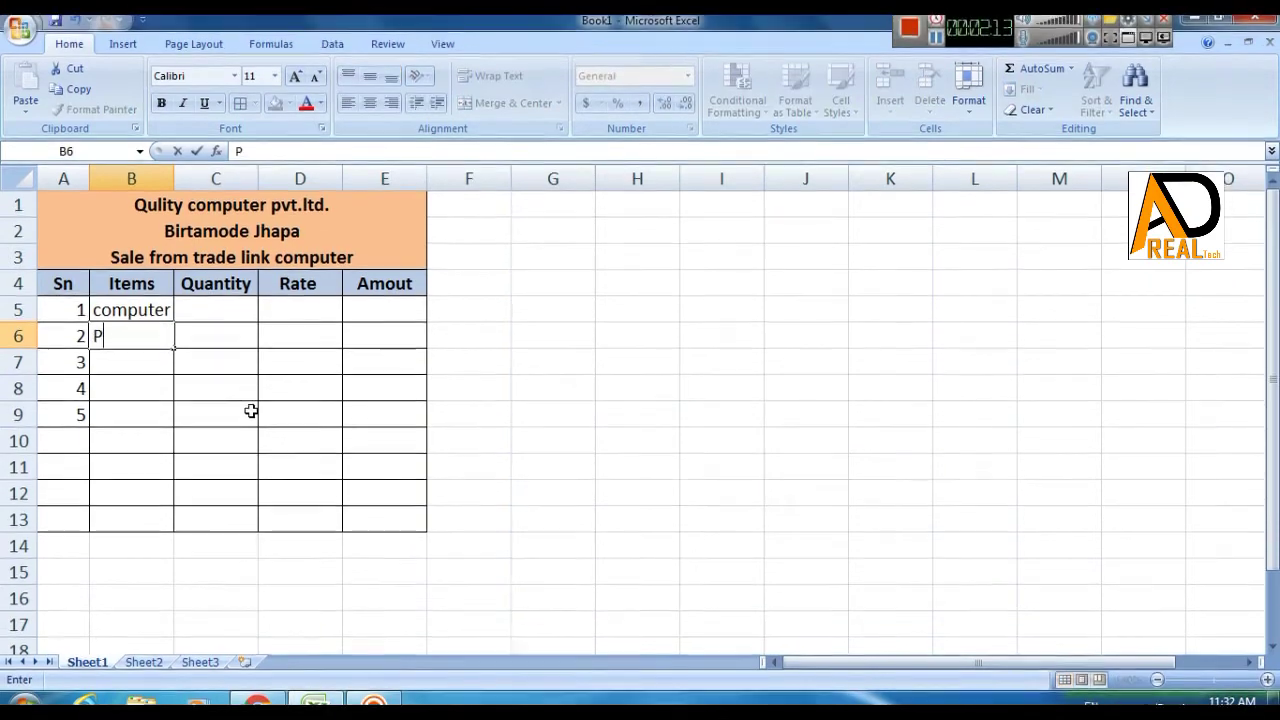
type("rinter")
key("Return")
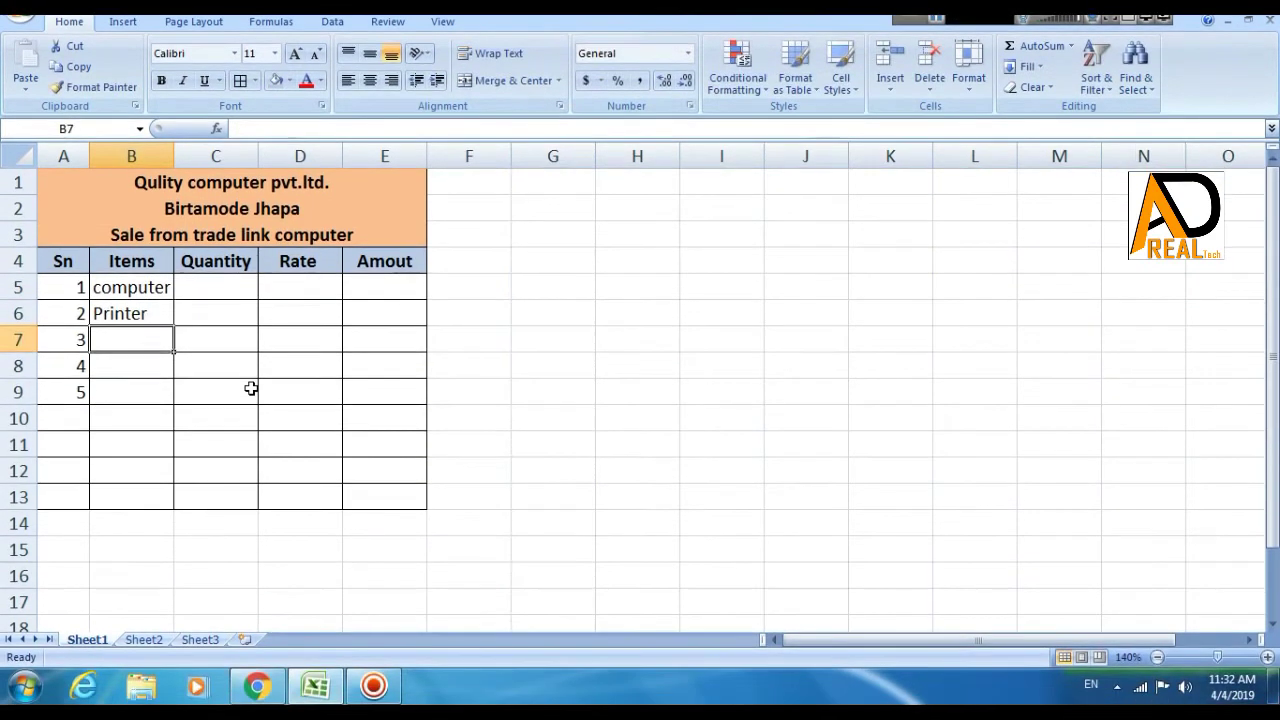
type("mouse")
key("Return")
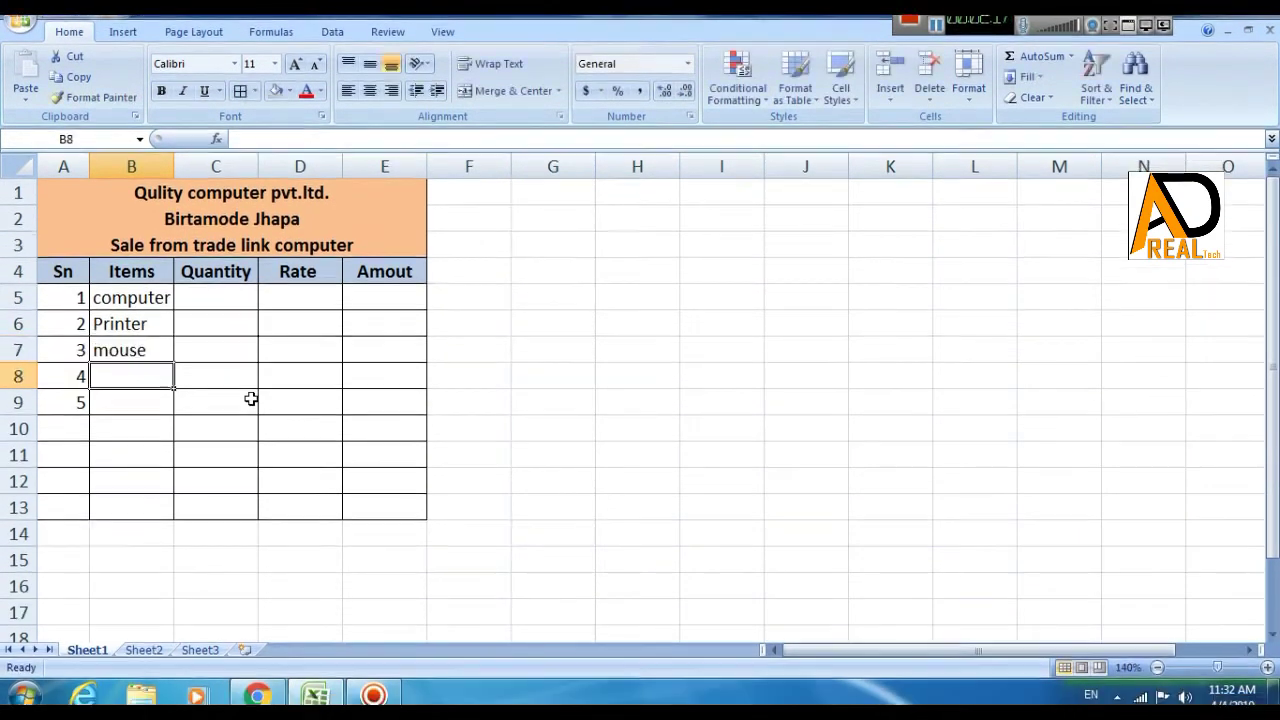
type("keybo")
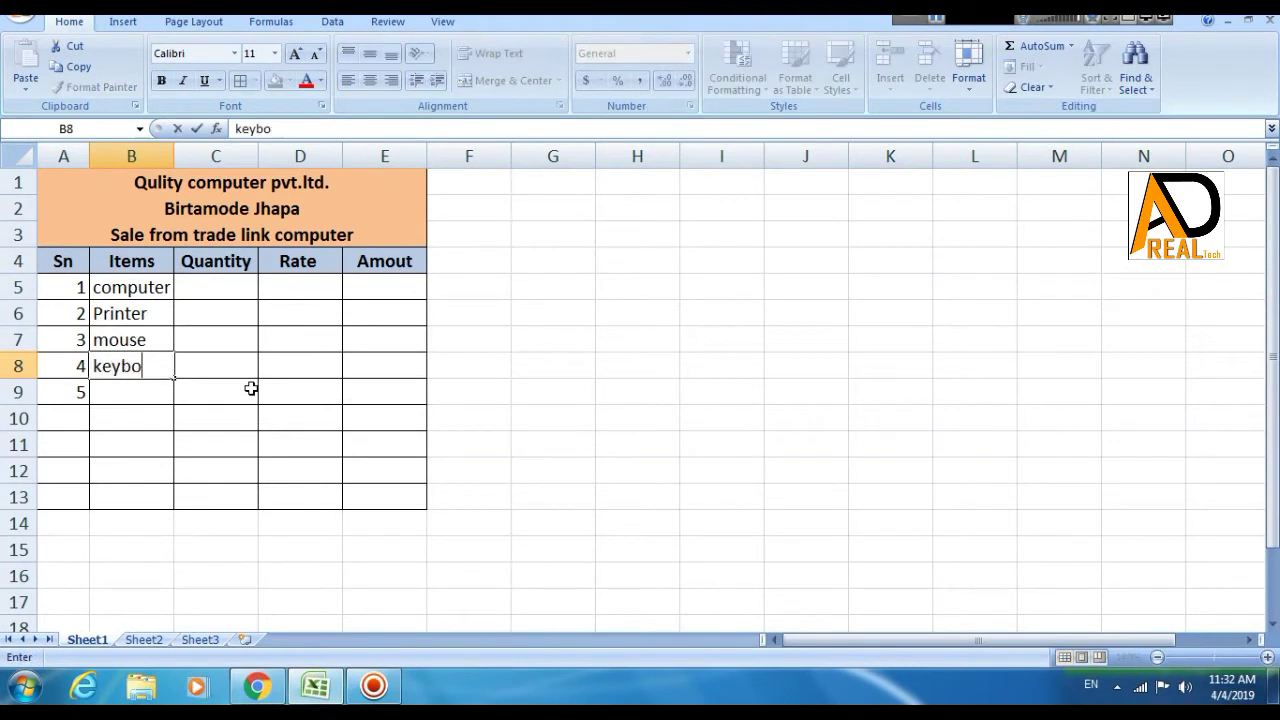
type("ard")
key("Return")
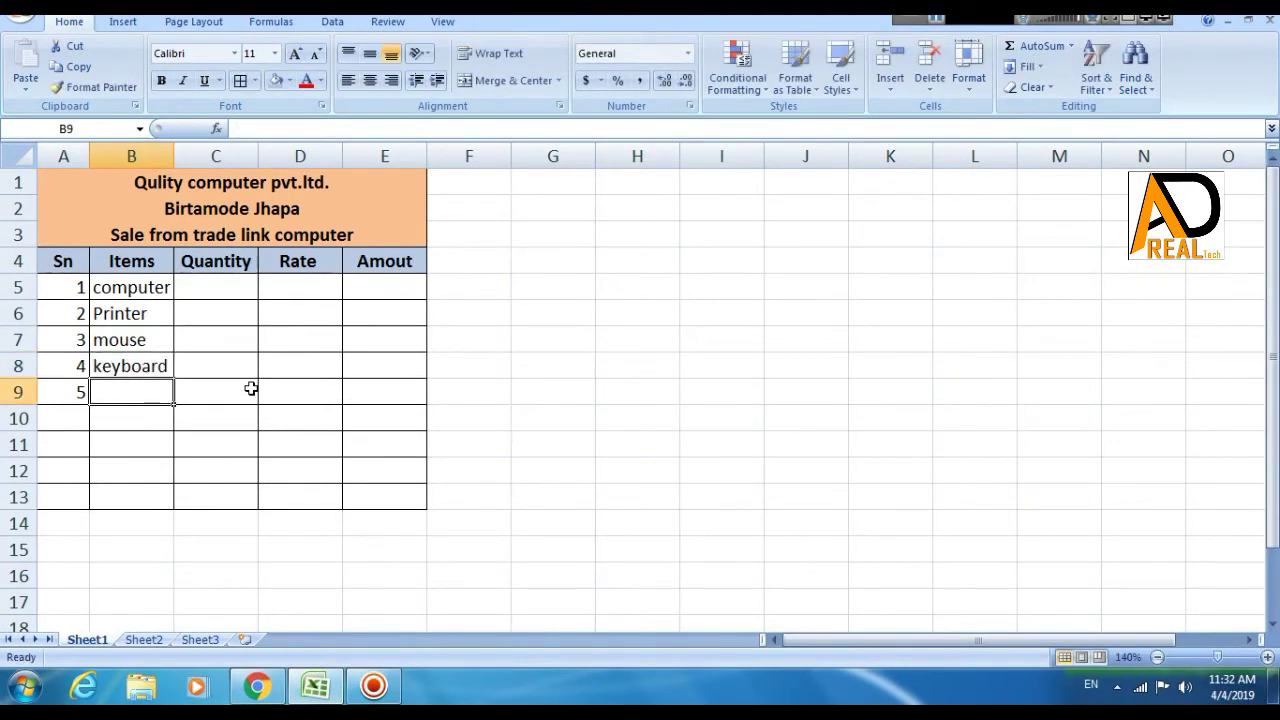
type("Monit")
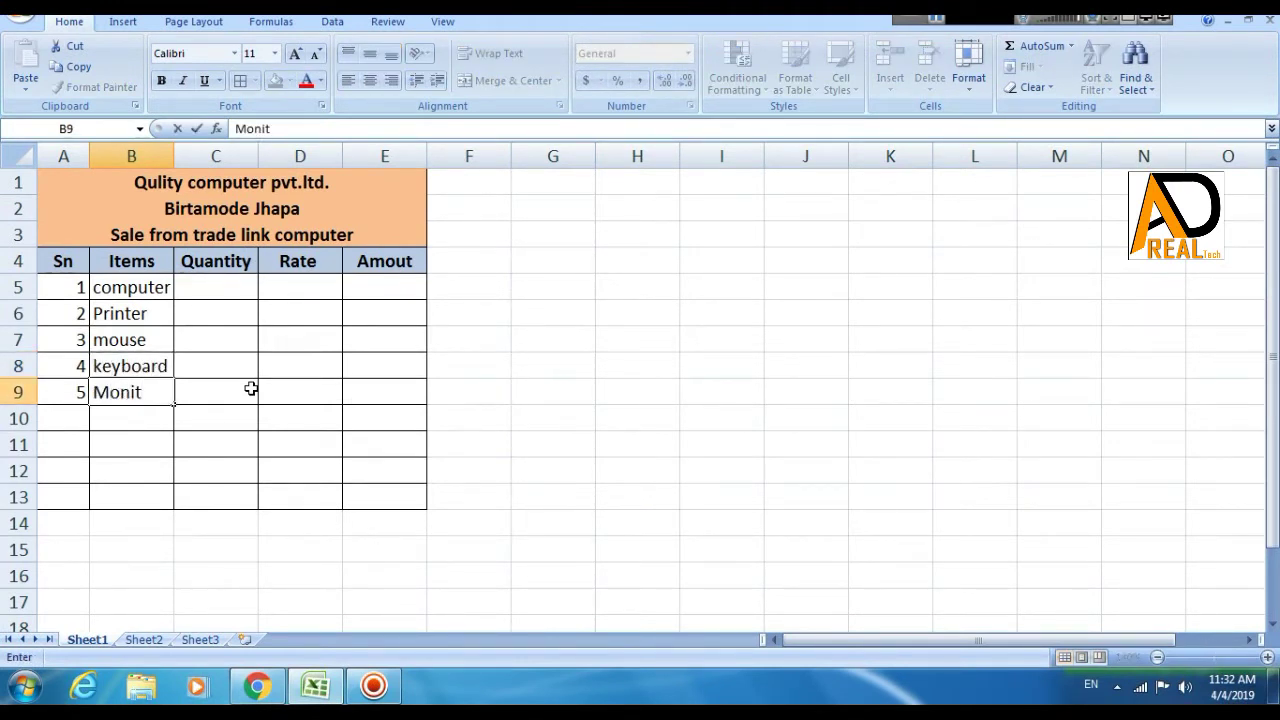
type("or")
key("Return")
- Add serial 6 with the item Pen drive in row 10
key("Left")
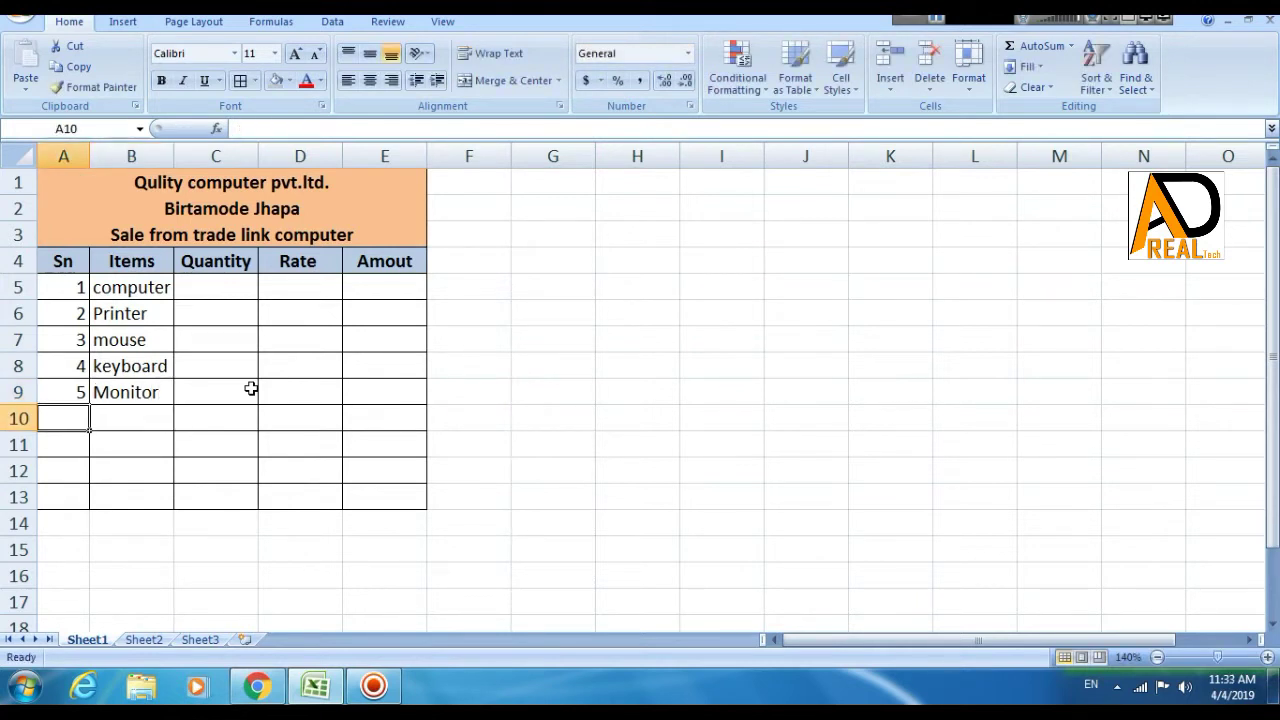
type("6")
key("Tab")
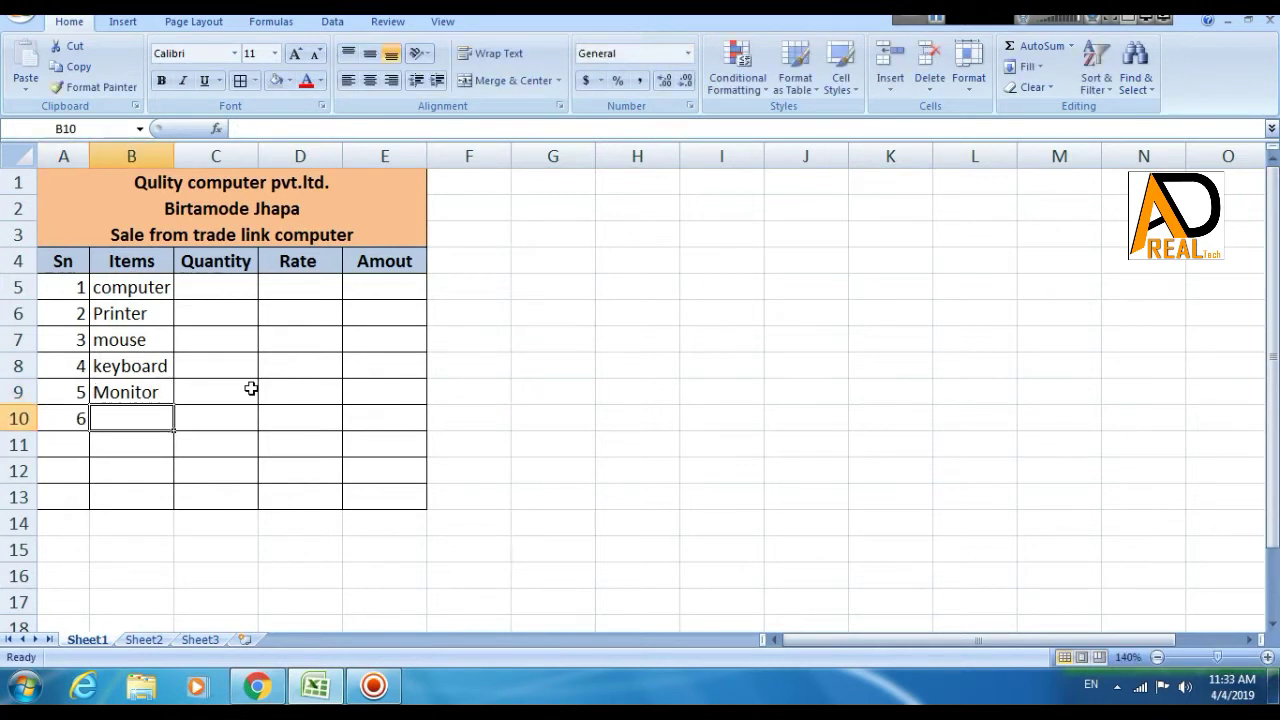
type("Pen drive")
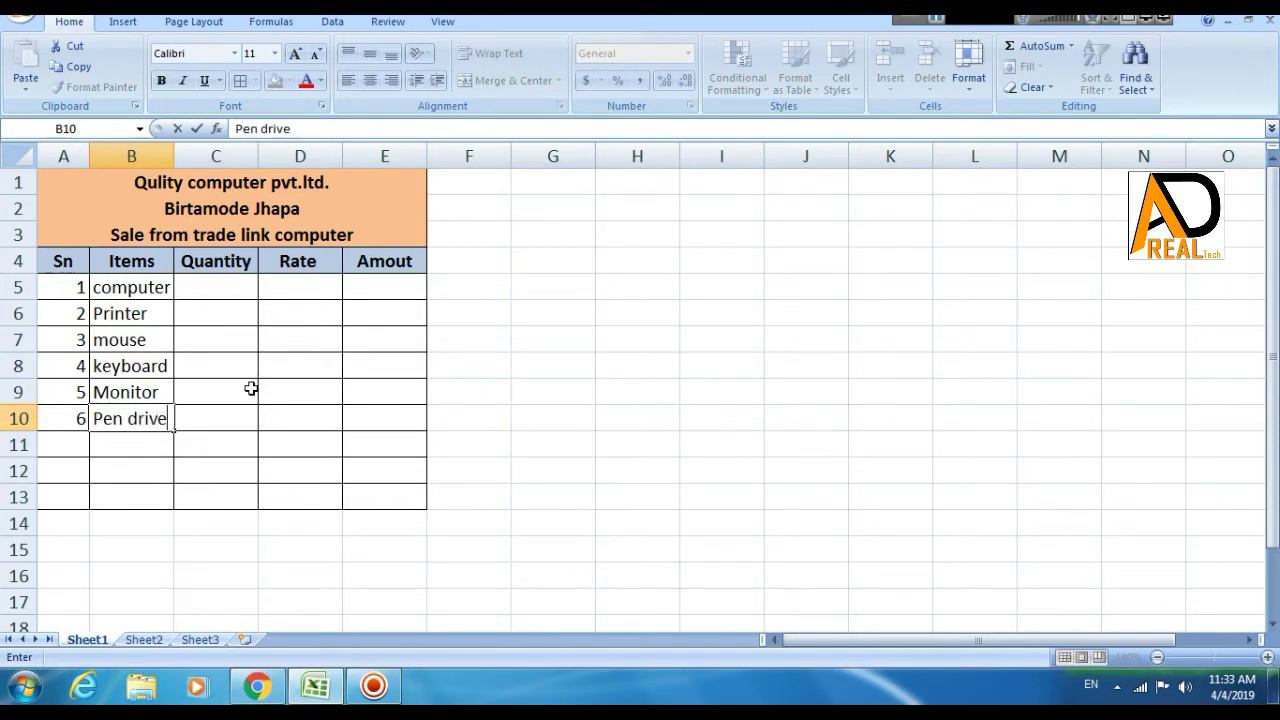
key("Tab")
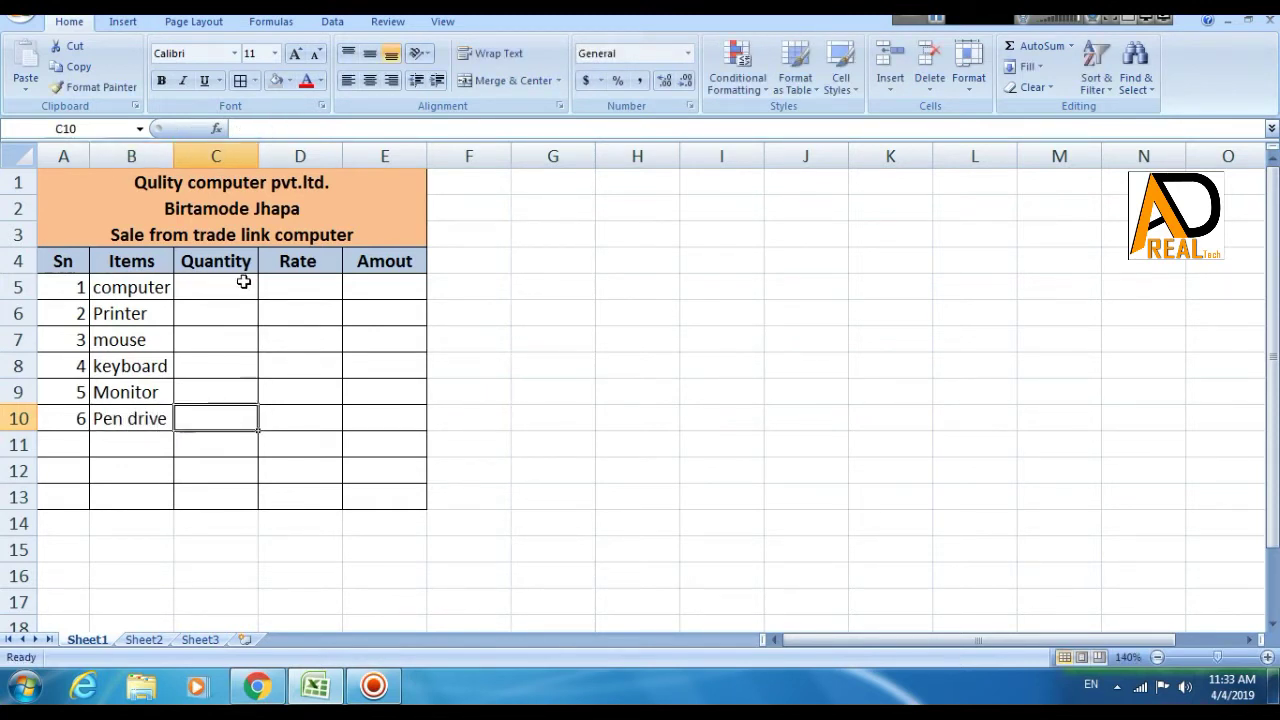
- Enter quantities 10, 5, 200, 300, 50 and 15 in C5:C10
left_click(244, 281)
type("1")
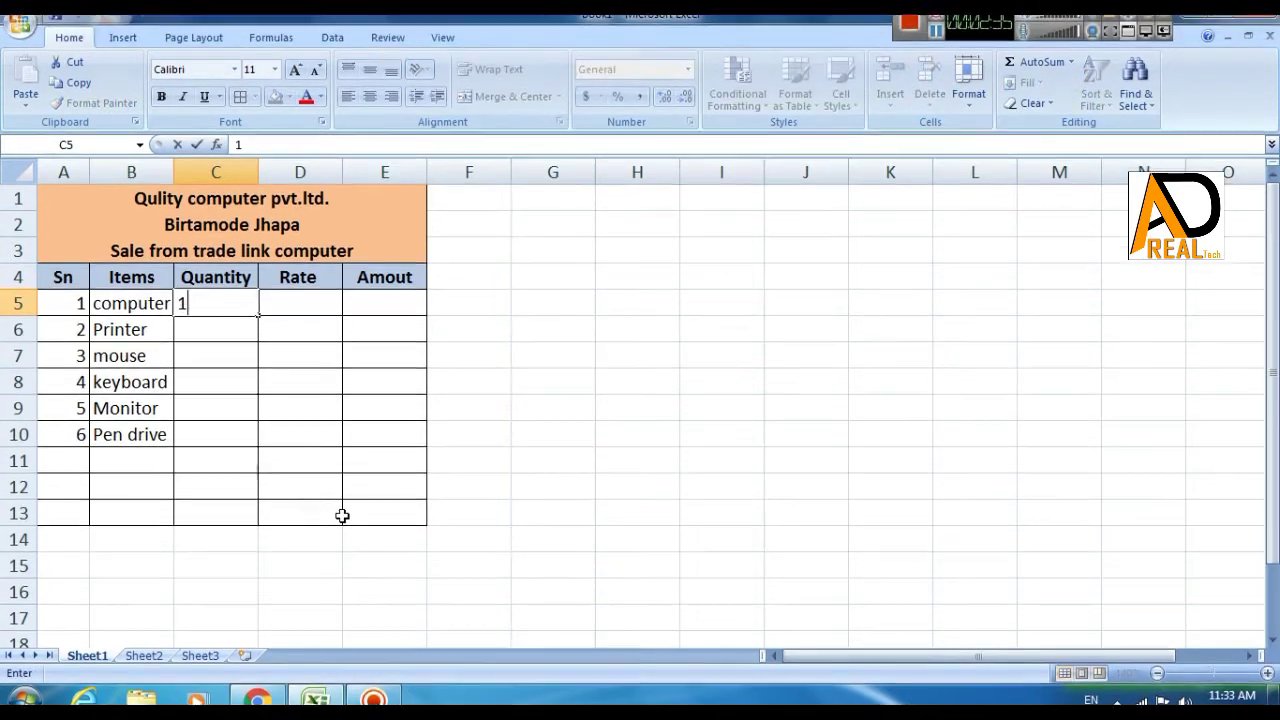
type("0")
key("Return")
type("5")
key("Return")
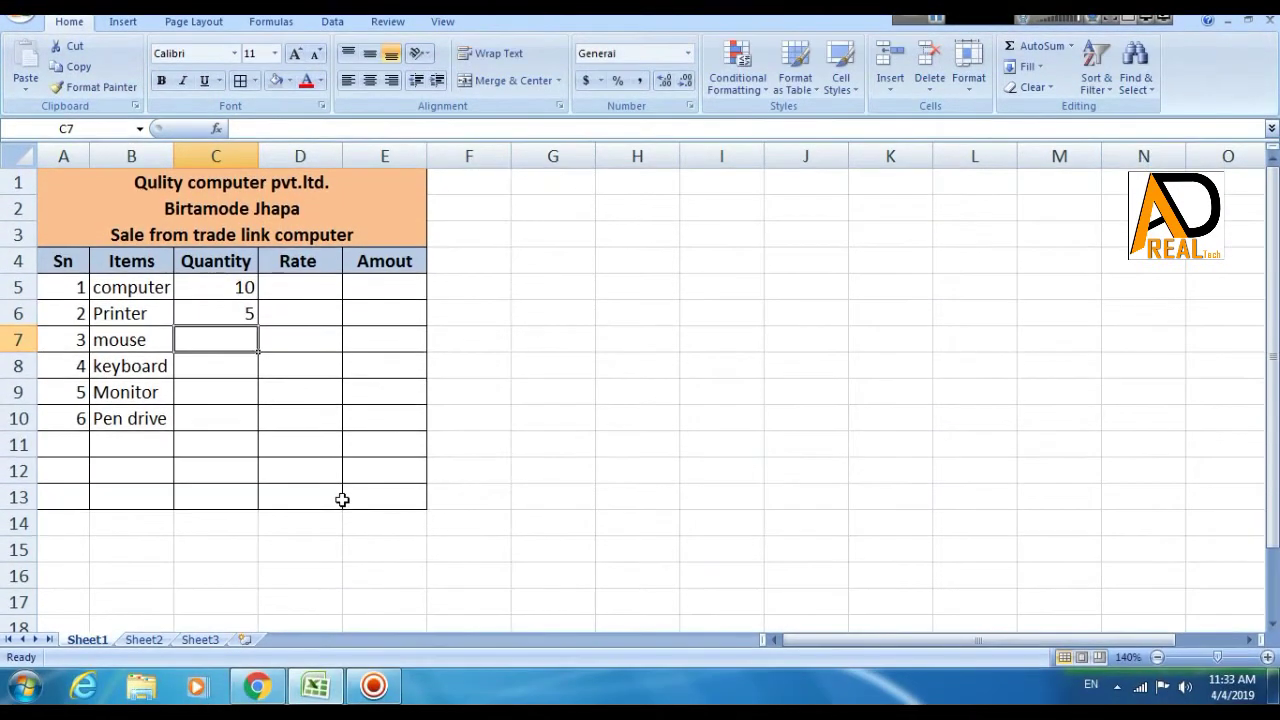
type("200")
key("Return")
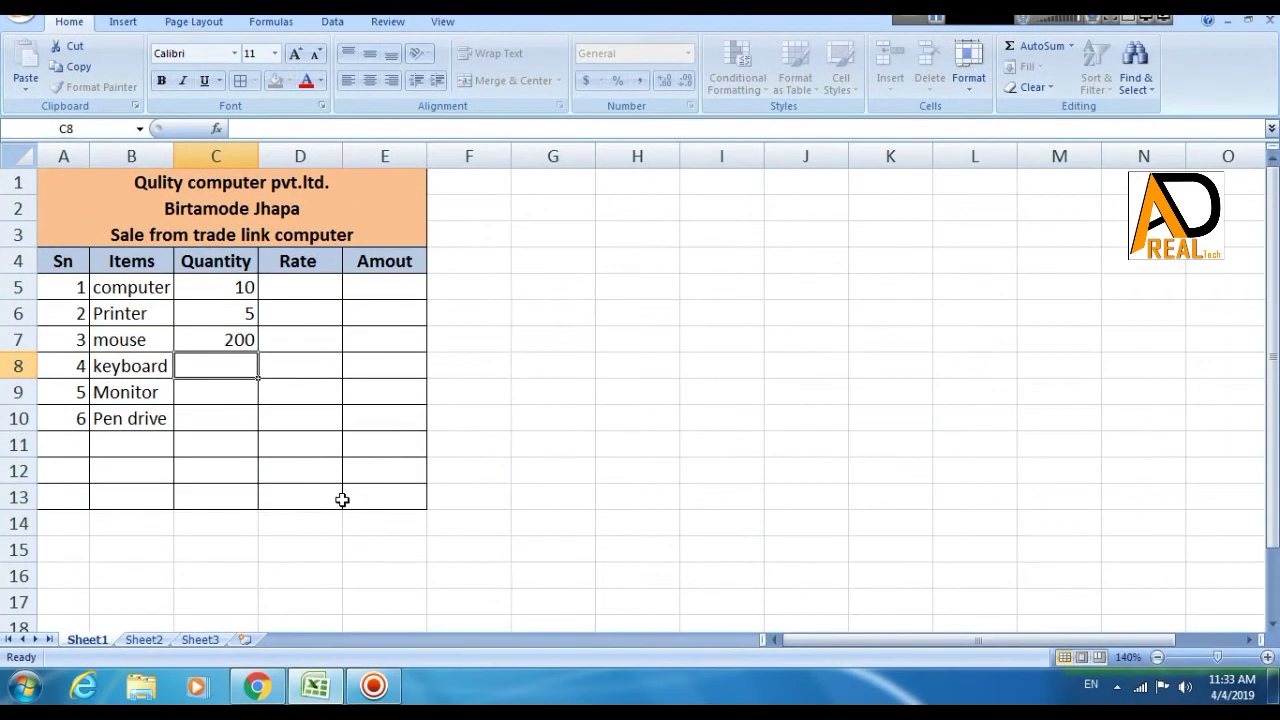
type("300")
key("Return")
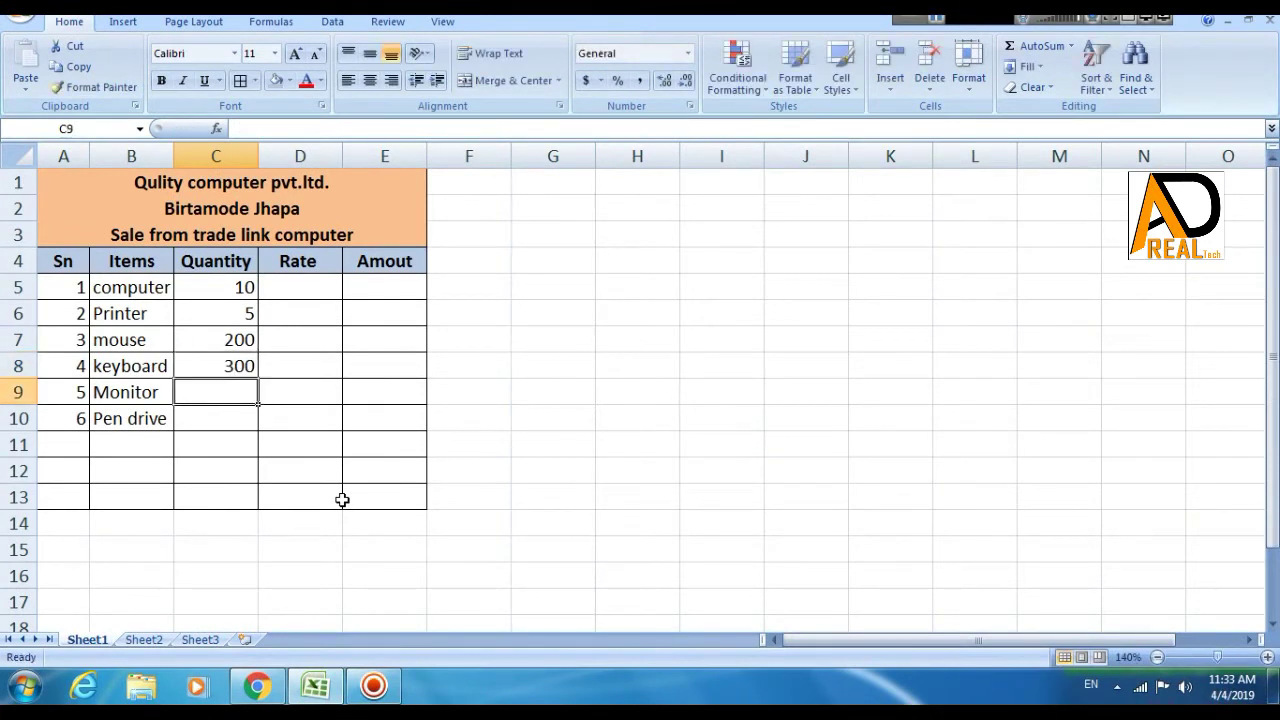
type("520")
key("BackSpace")
key("BackSpace")
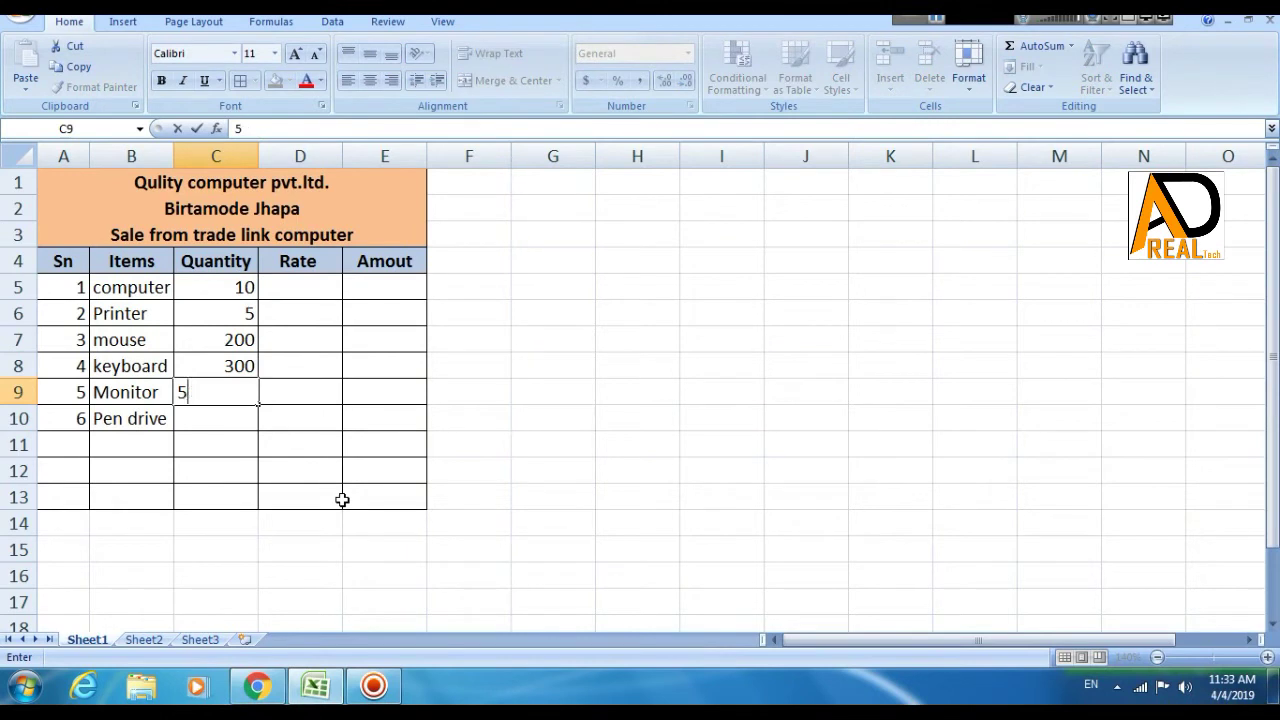
type("0")
key("Return")
type("15")
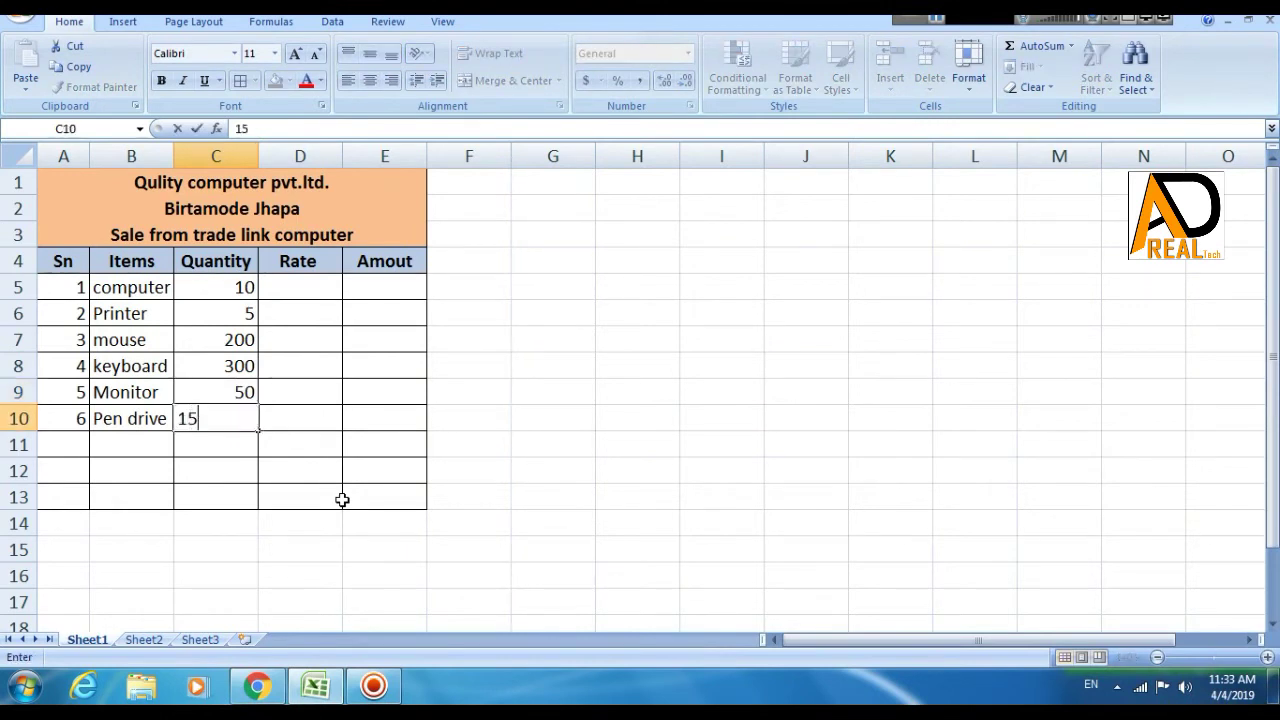
key("Return")
- Add row 11 with serial 7, item Speaker and quantity 150
type("150")
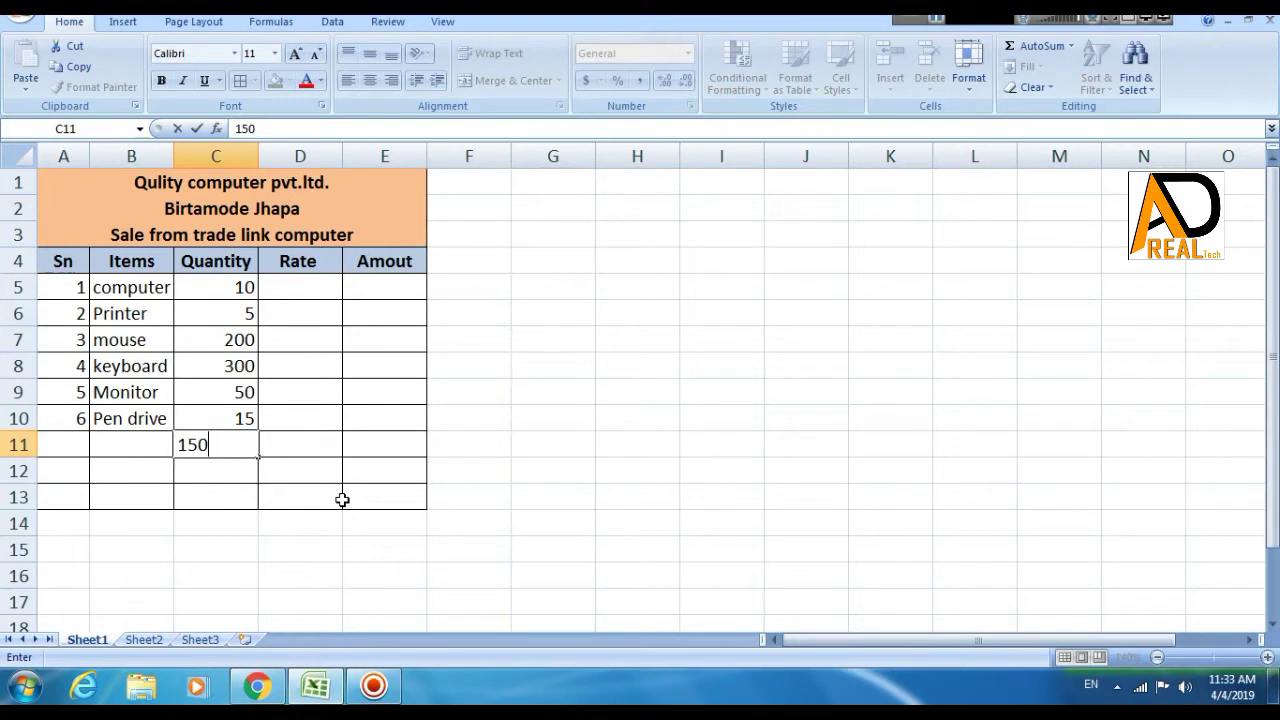
key("Up")
key("Up")
key("Down")
key("Down")
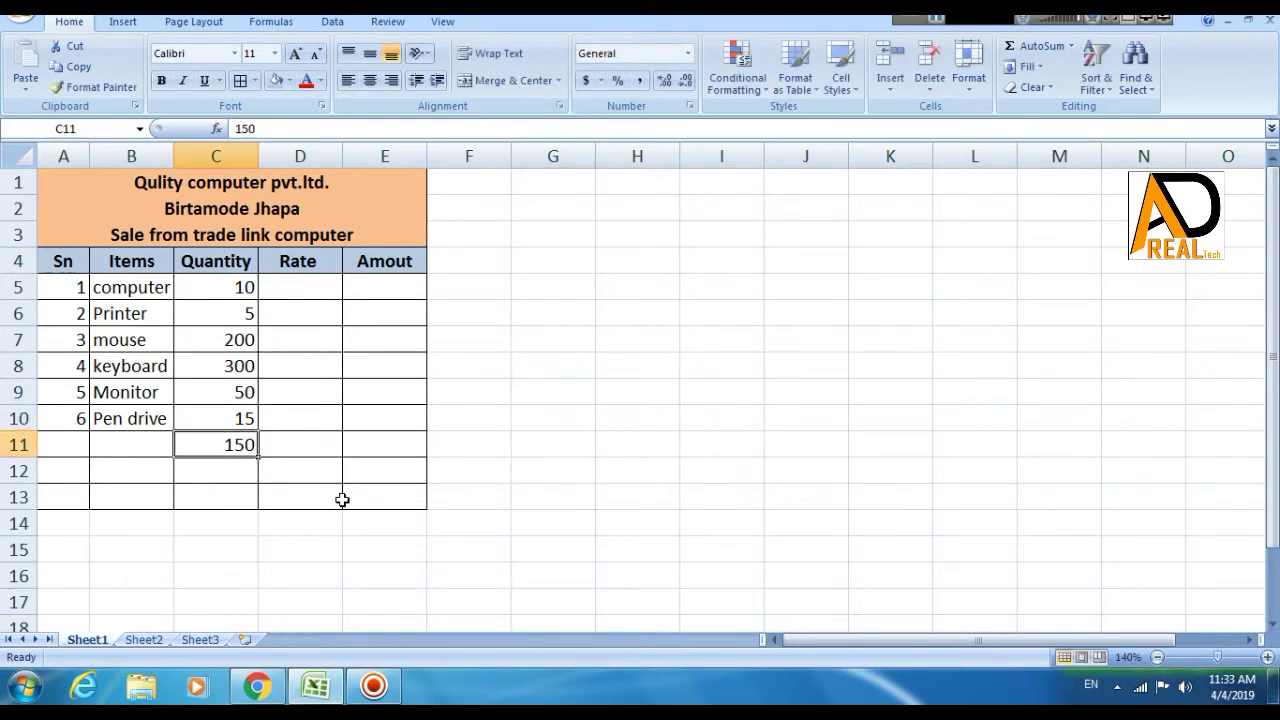
key("Delete")
key("Left")
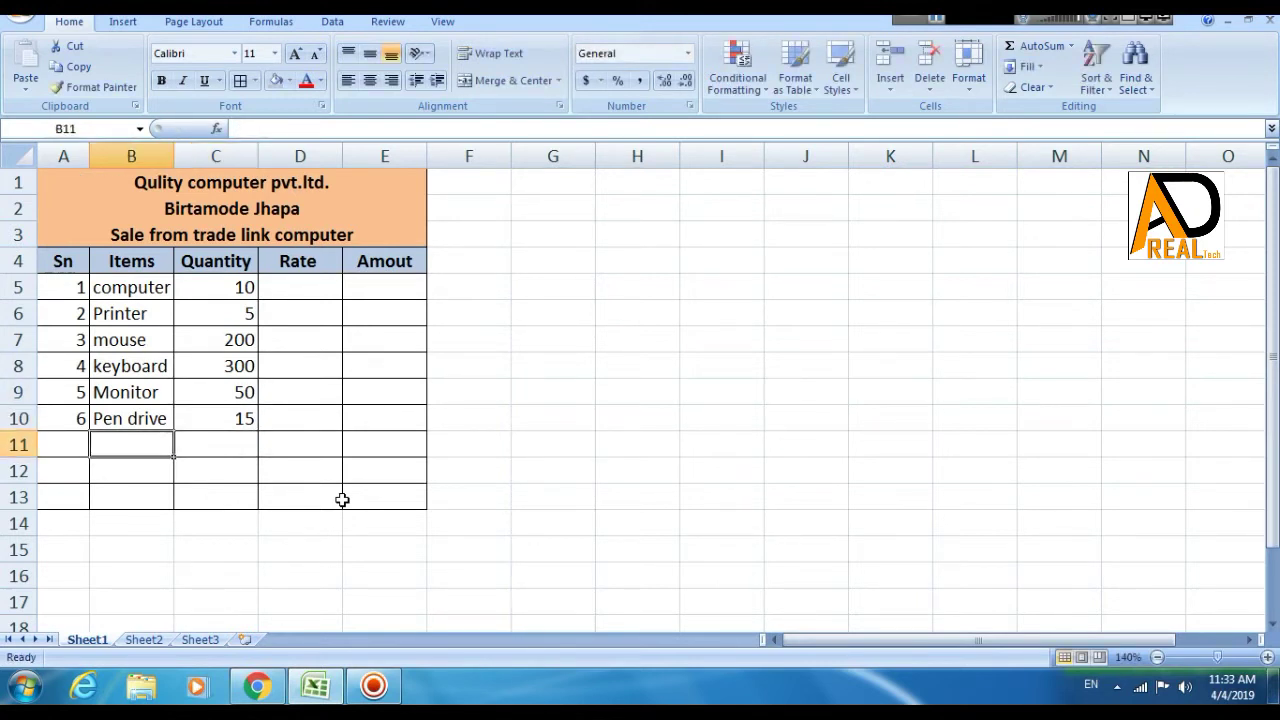
type("Sp")
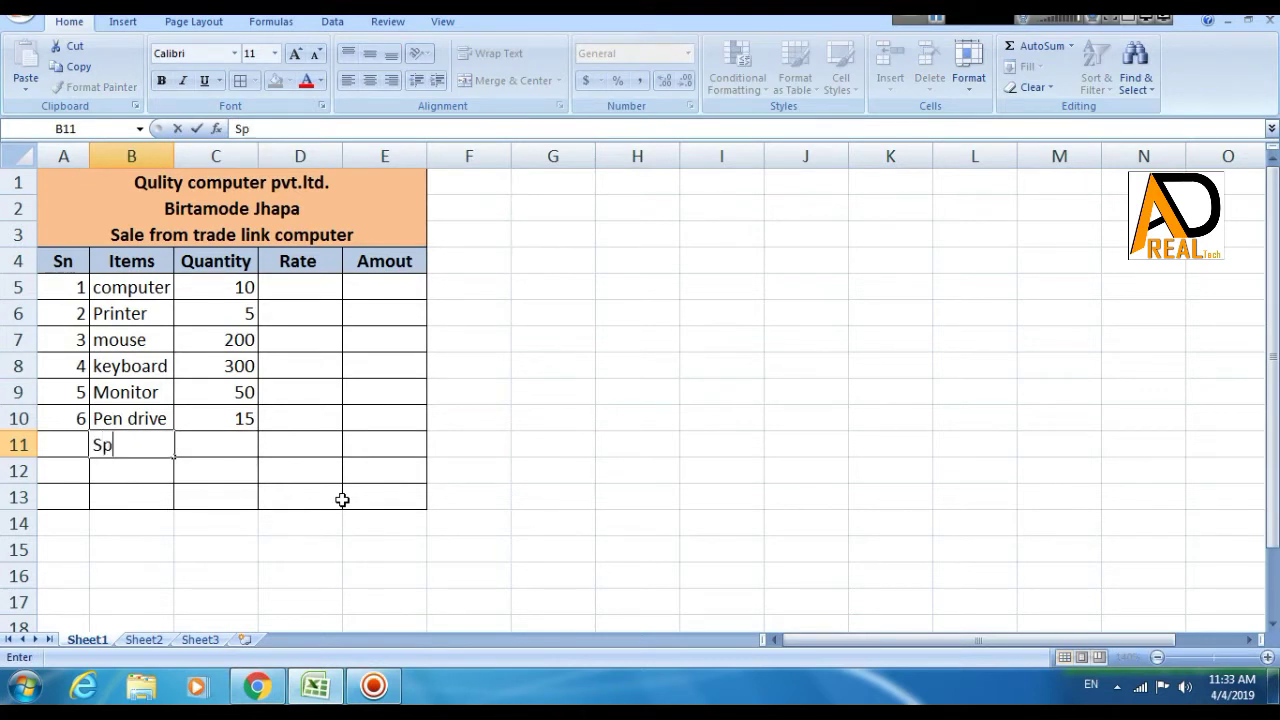
type("eaker")
key("Left")
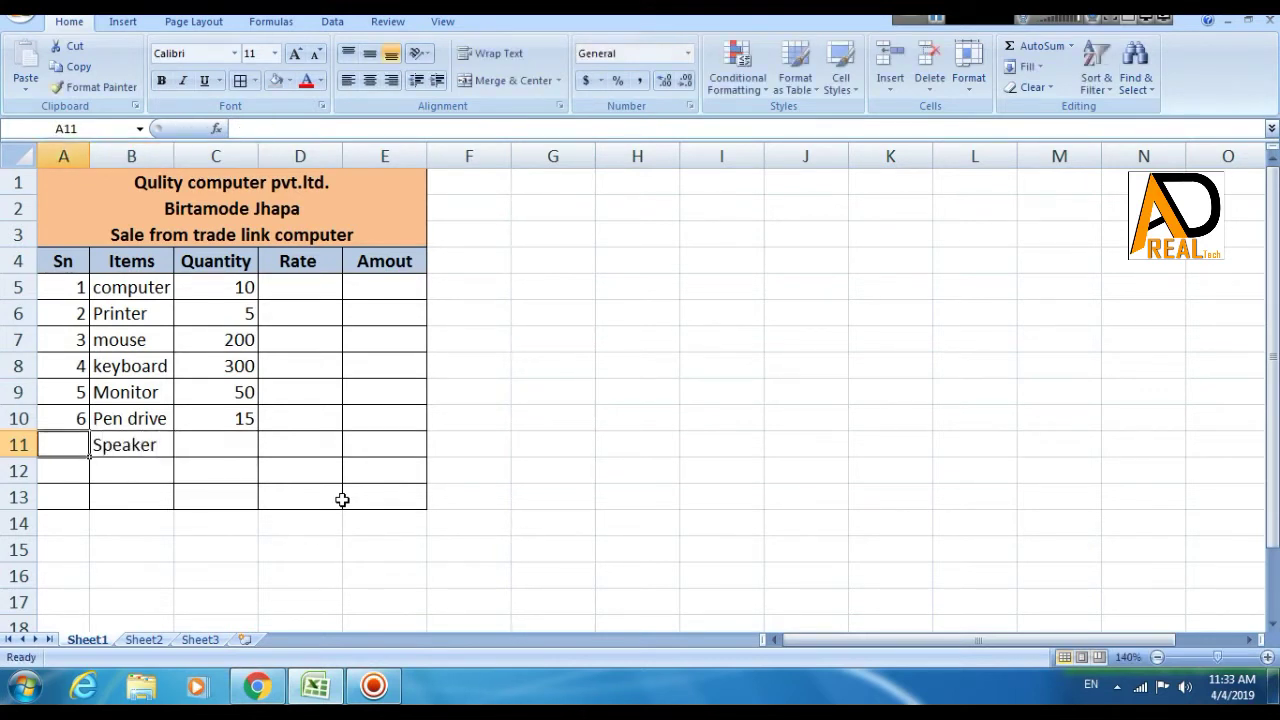
type("7")
key("Right")
key("Right")
key("Right")
key("Left")
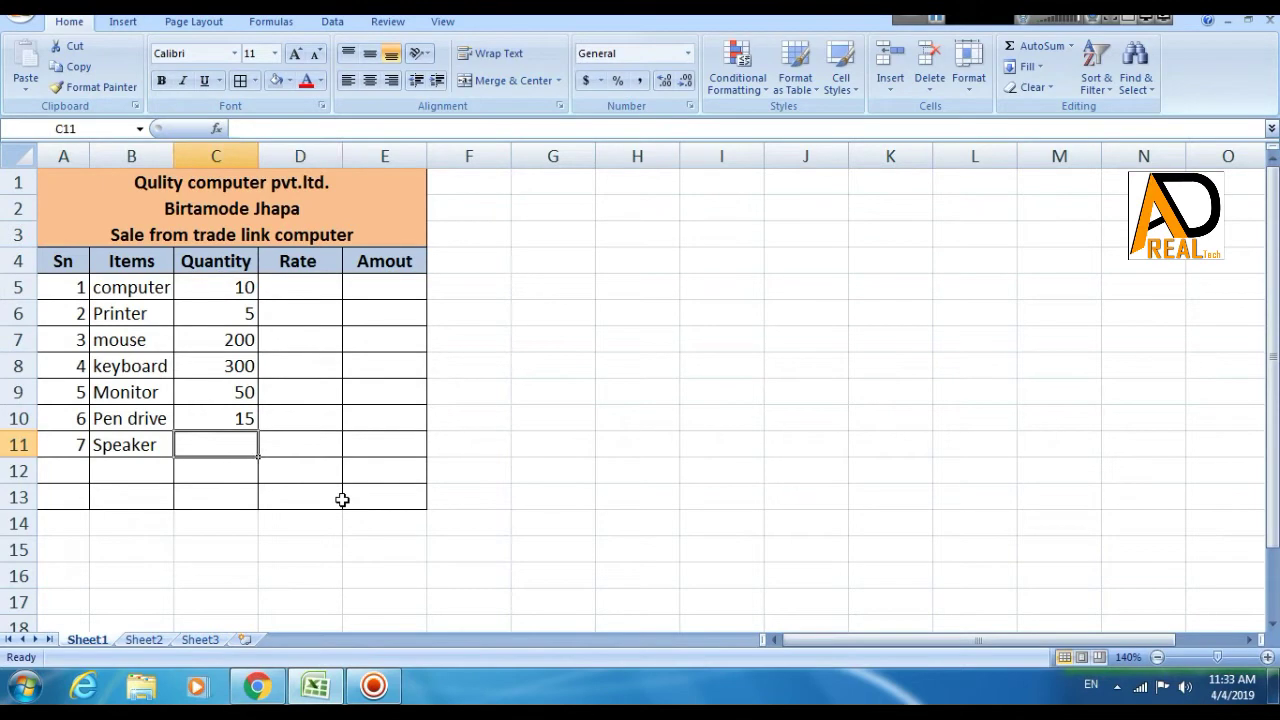
type("150")
key("Right")
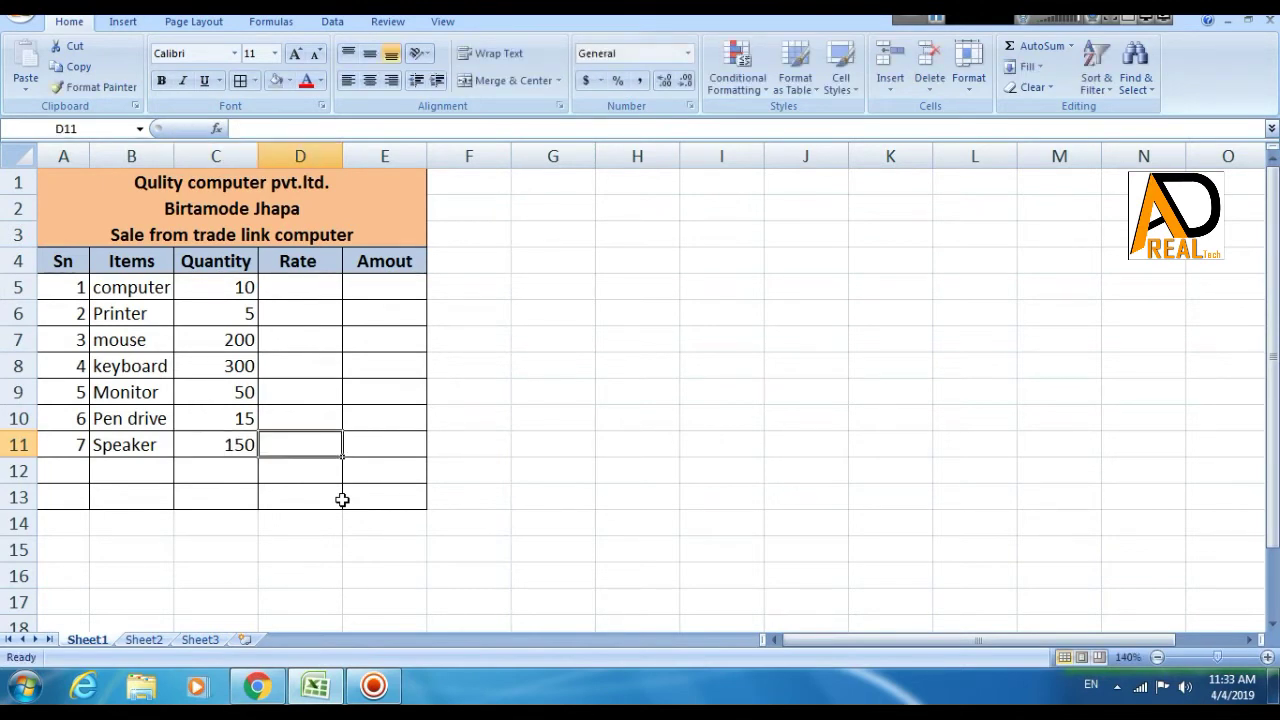
key("Up")
key("Up")
key("Up")
key("Up")
key("Up")
key("Up")
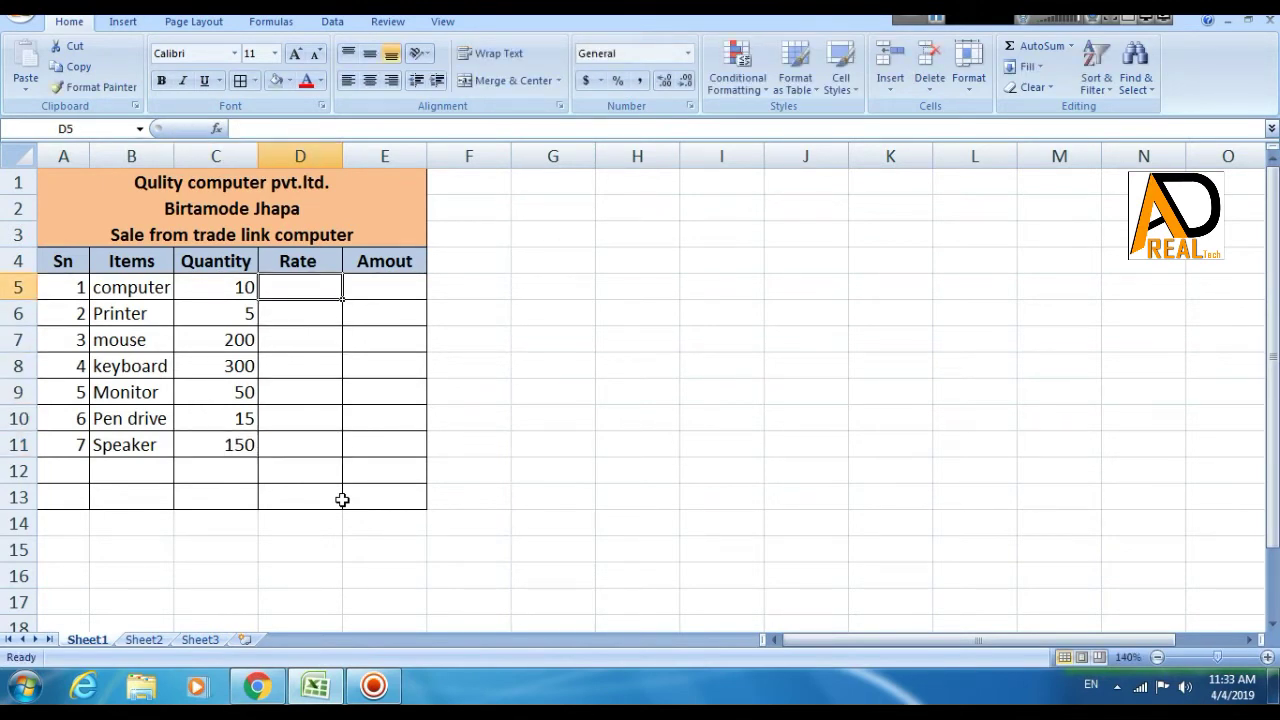
- Enter rates 25000, 10000, 250 and 350 in D5:D8
type("1")
key("BackSpace")
type("250")
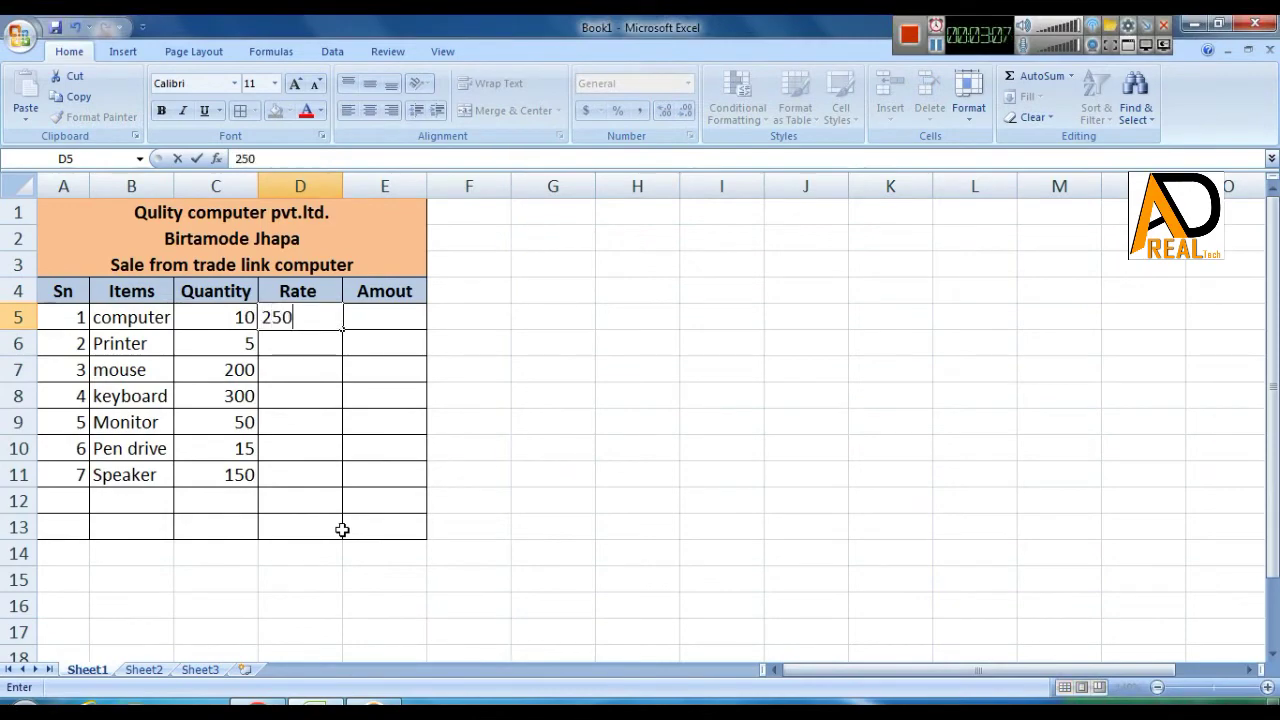
type("00")
type("10")
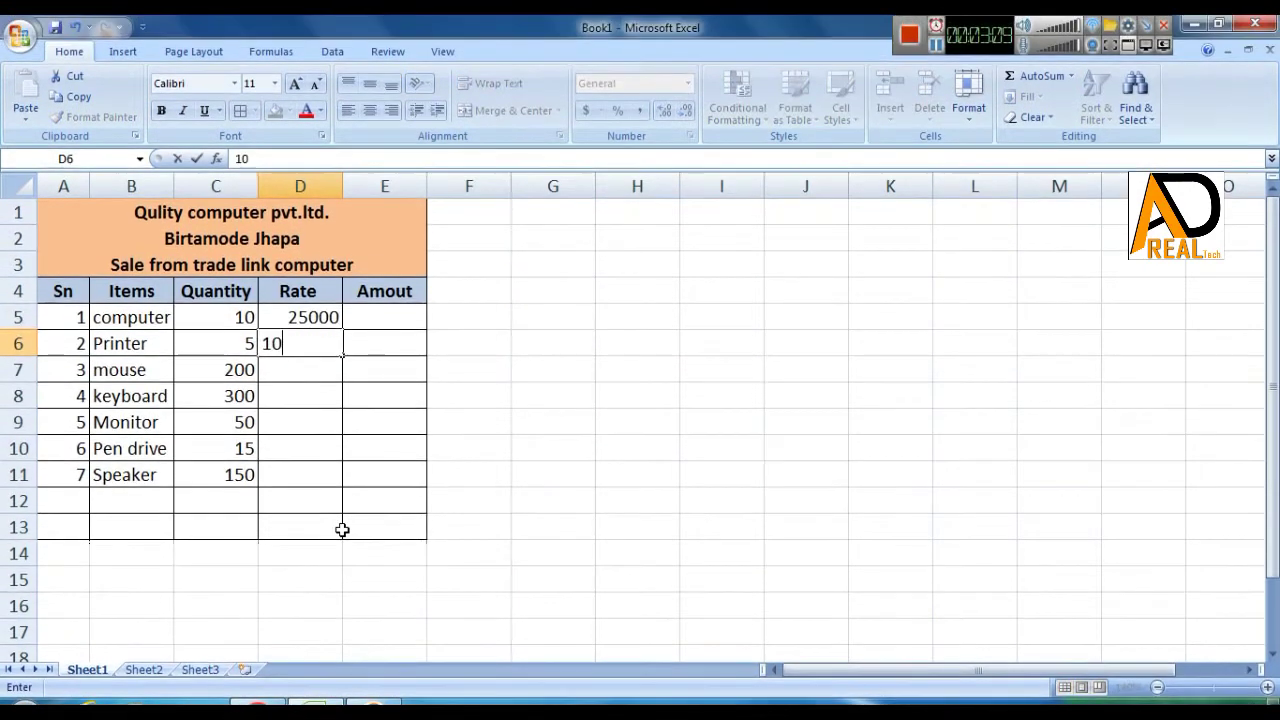
type("000")
key("Return")
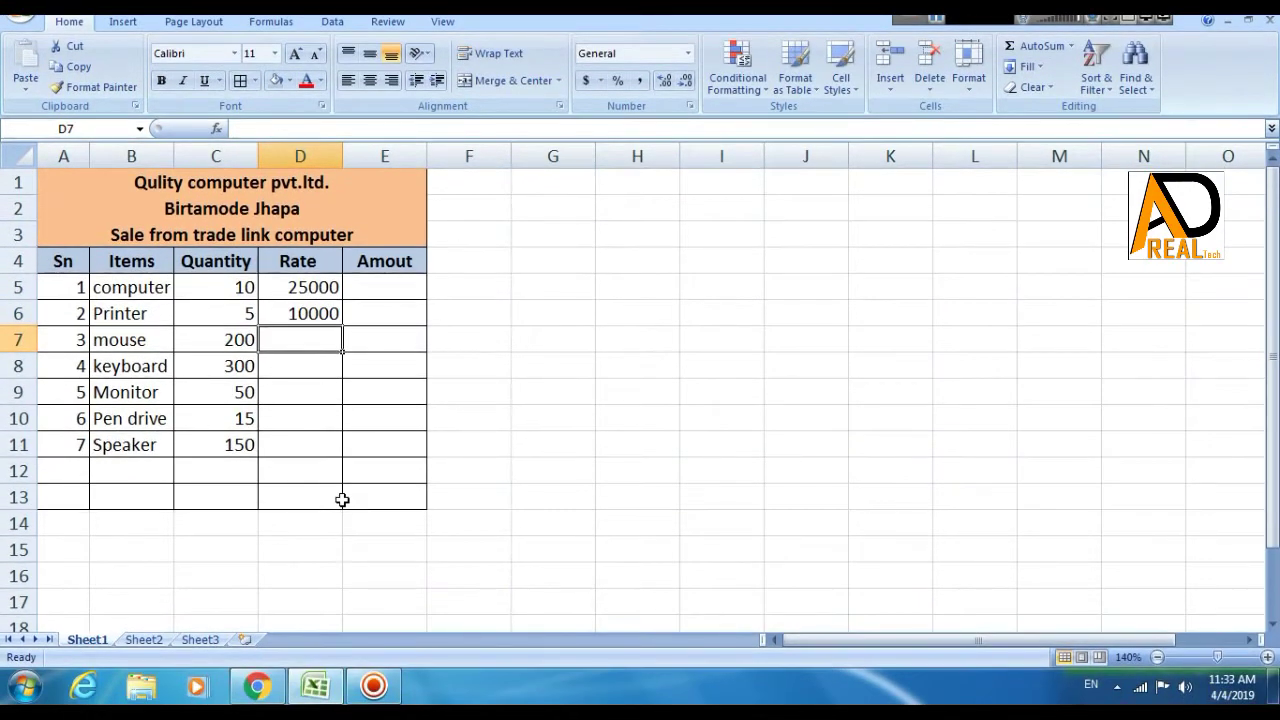
type("250")
key("Return")
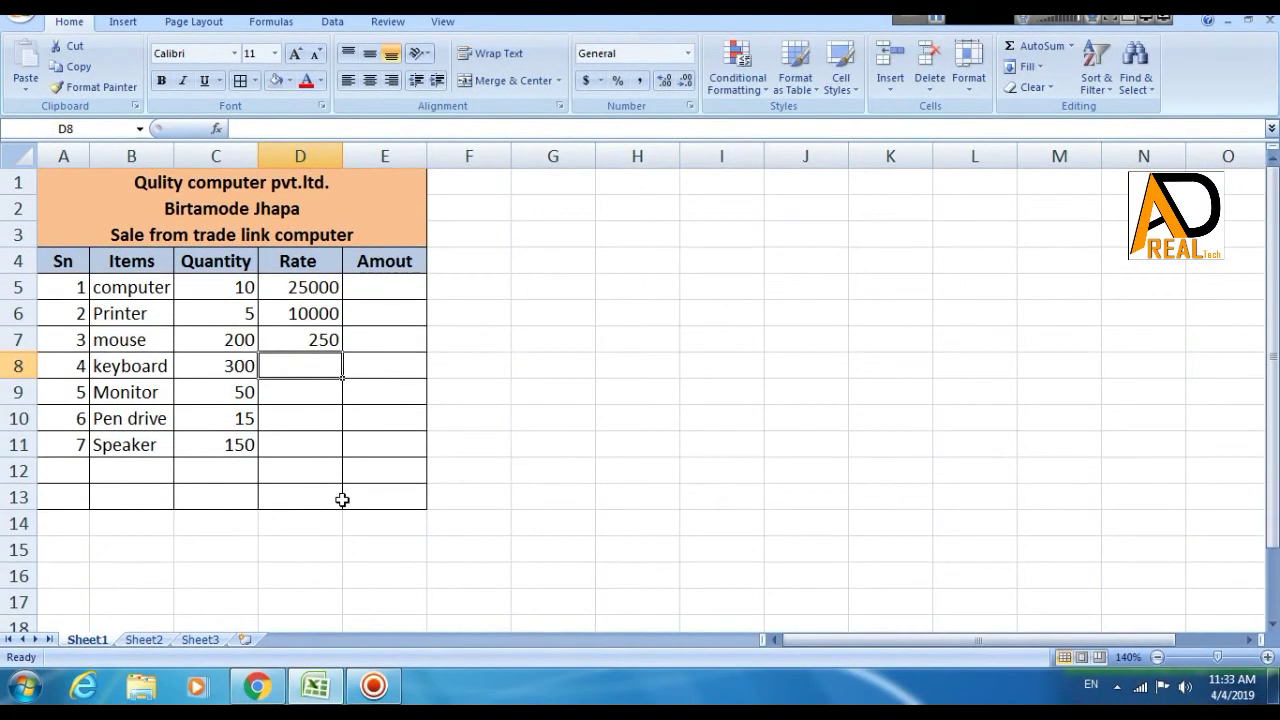
type("350")
key("Return")
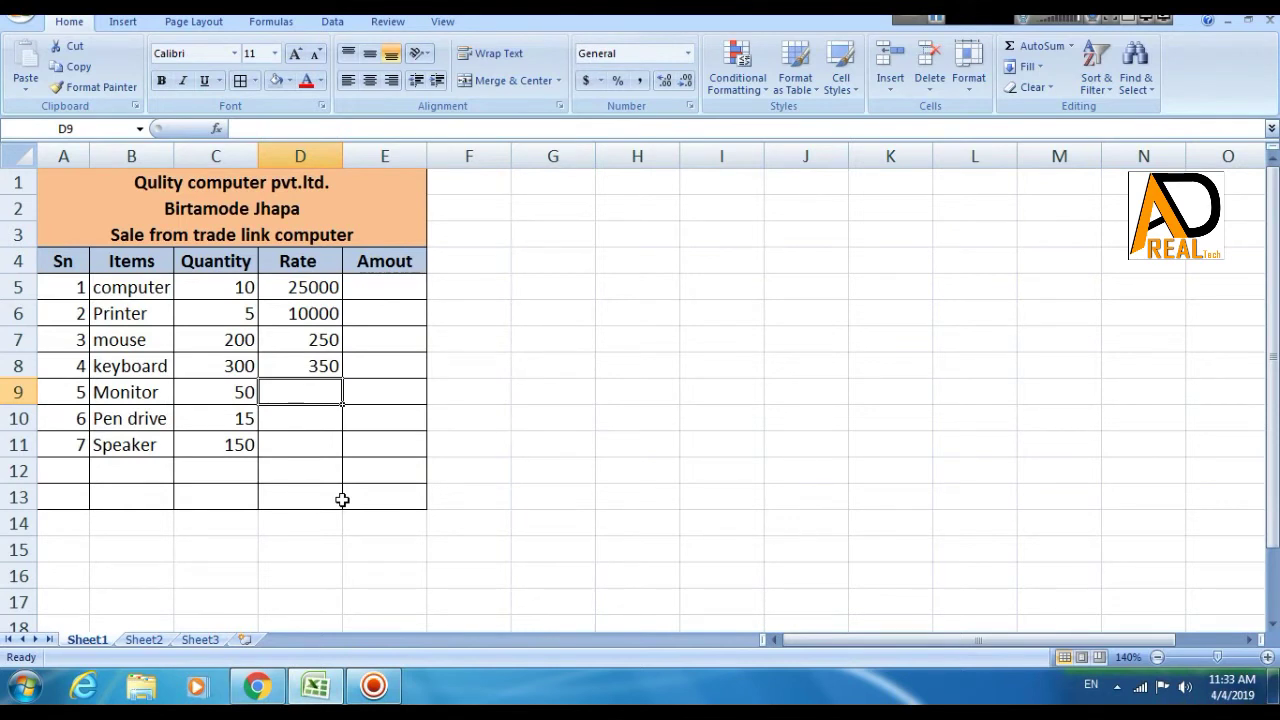
- Enter rates 5000, 400 and 350 in D9:D11
type("5000")
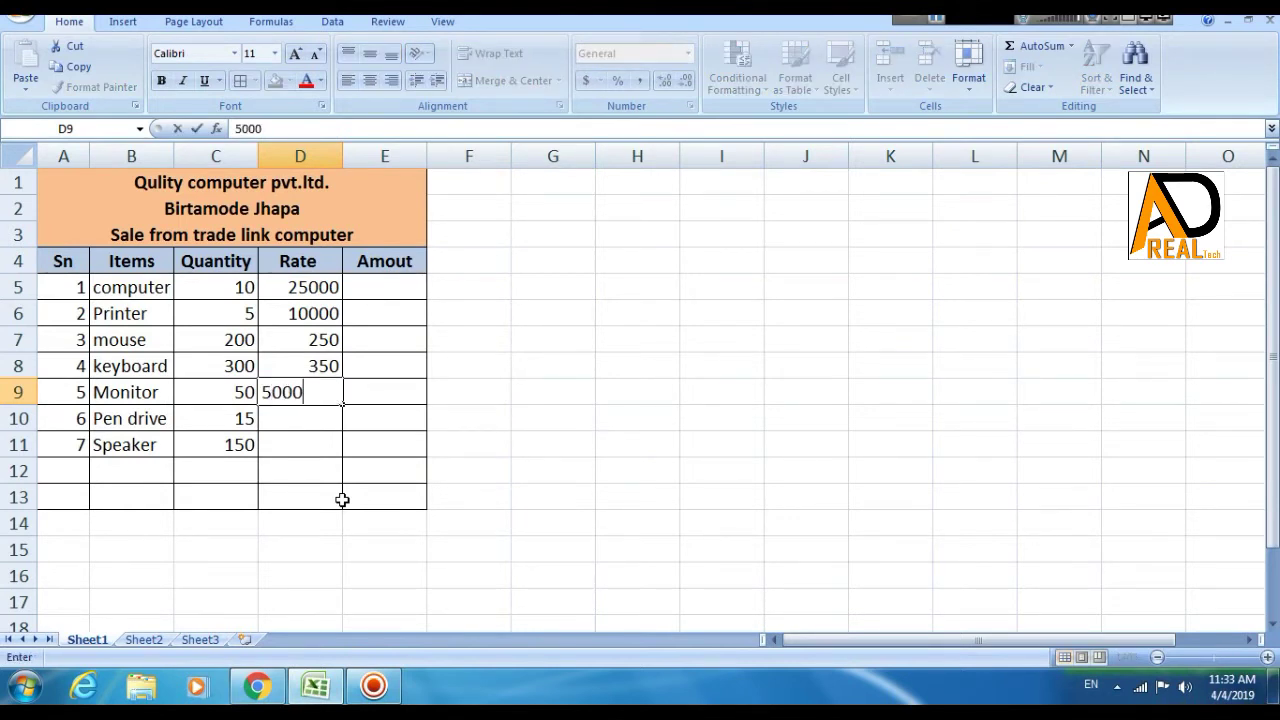
key("Return")
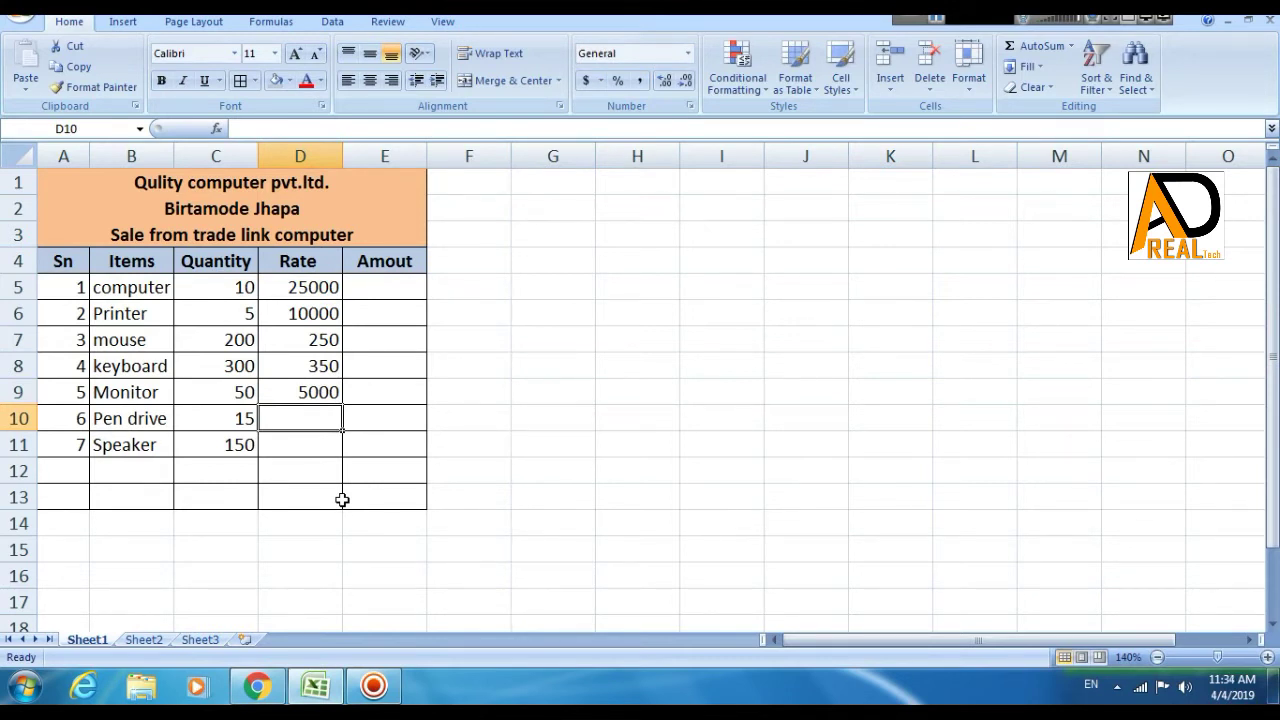
type("40")
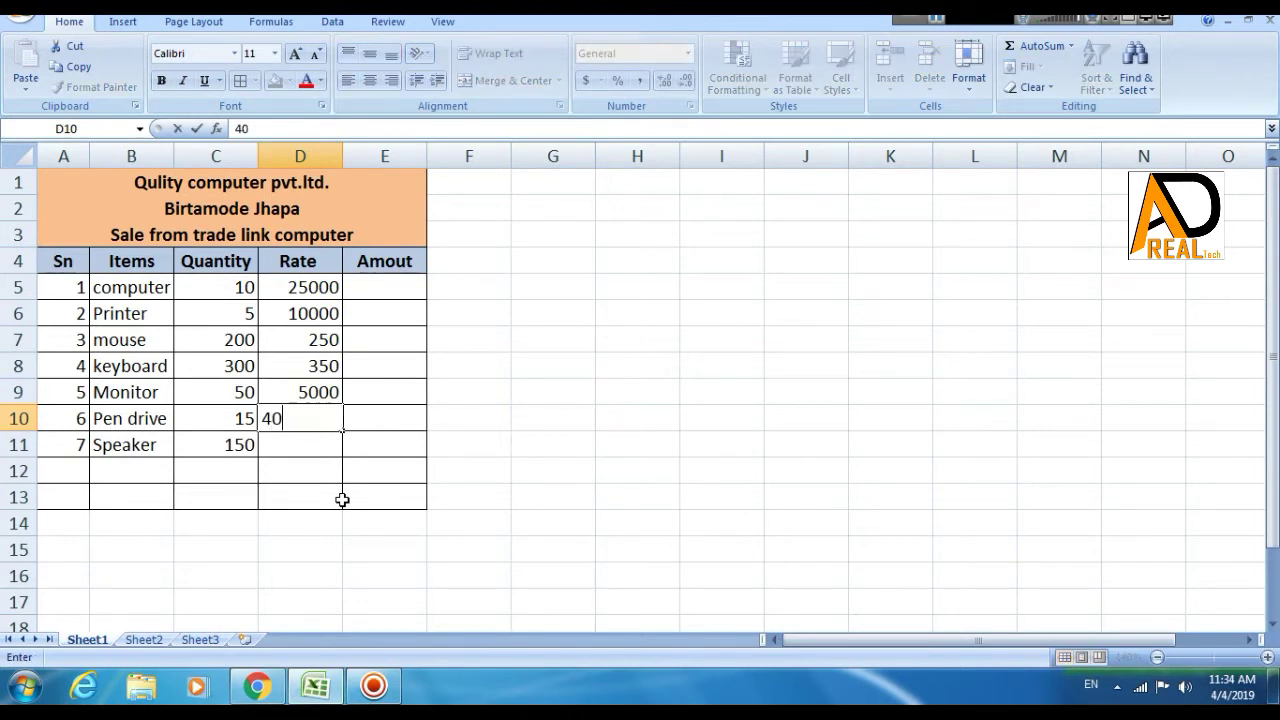
type("0")
key("Return")
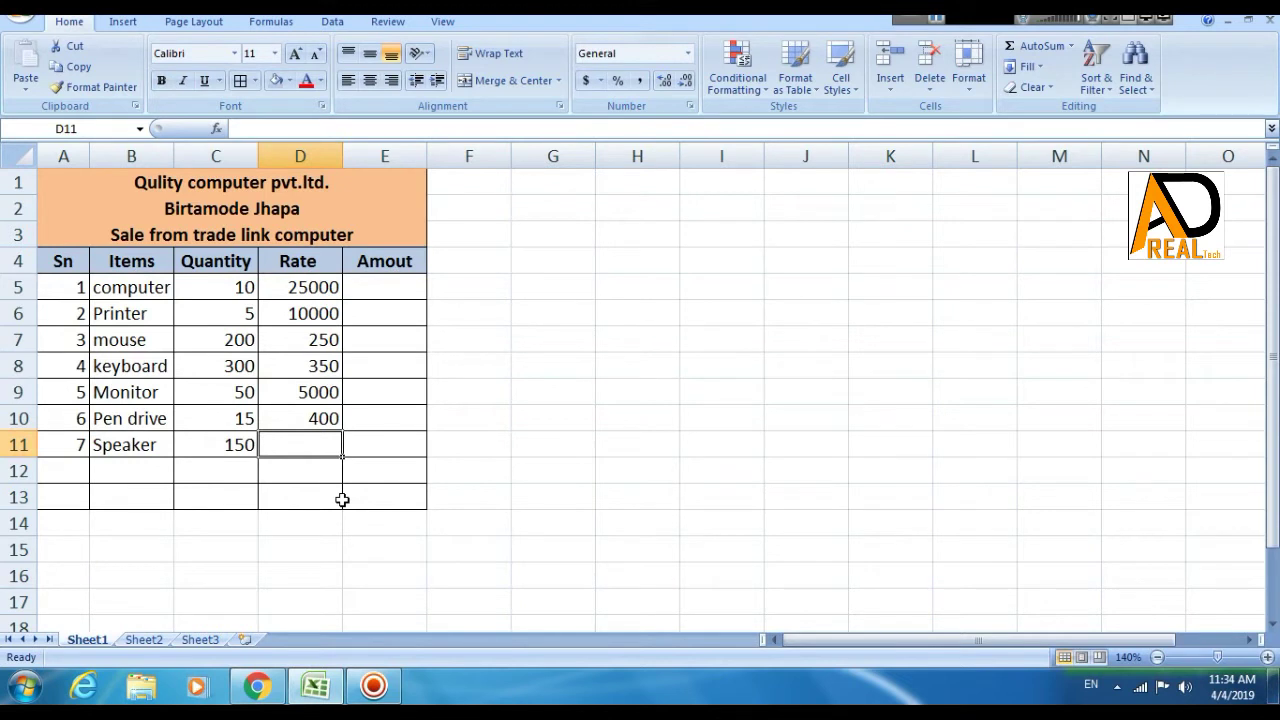
type("350")
key("Right")
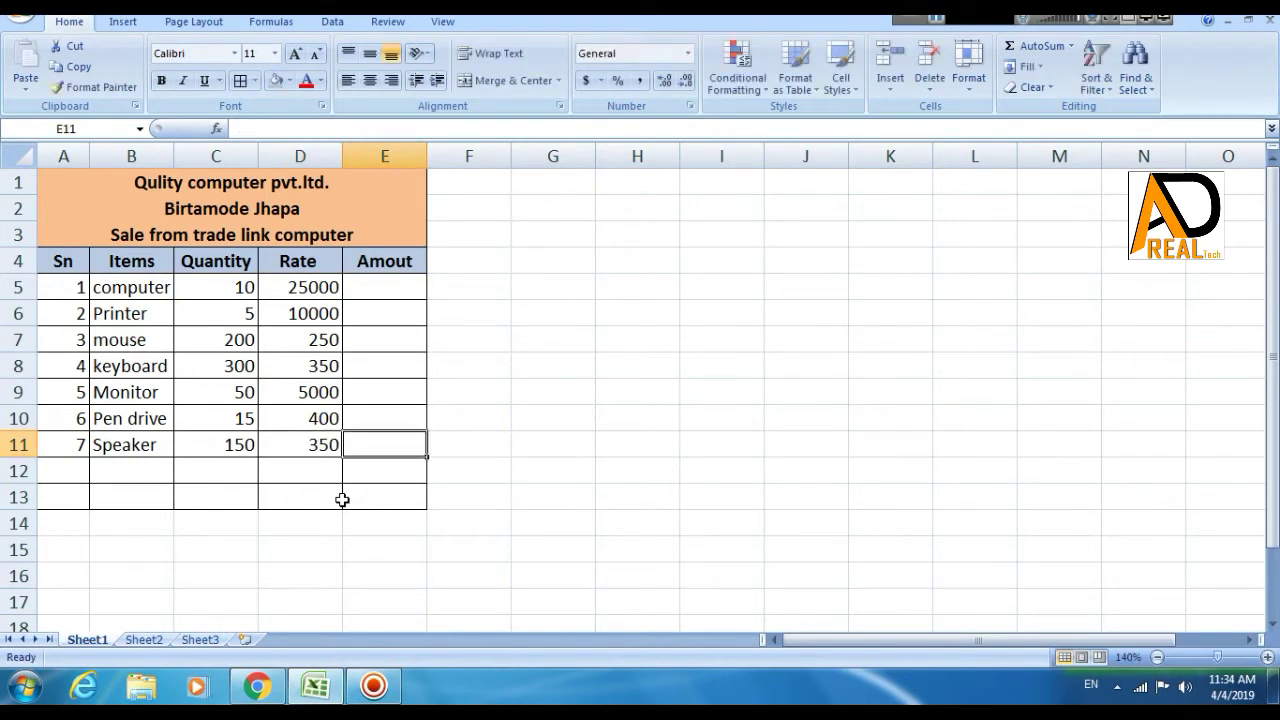
key("Up")
key("Up")
key("Up")
key("Up")
key("Up")
key("Up")
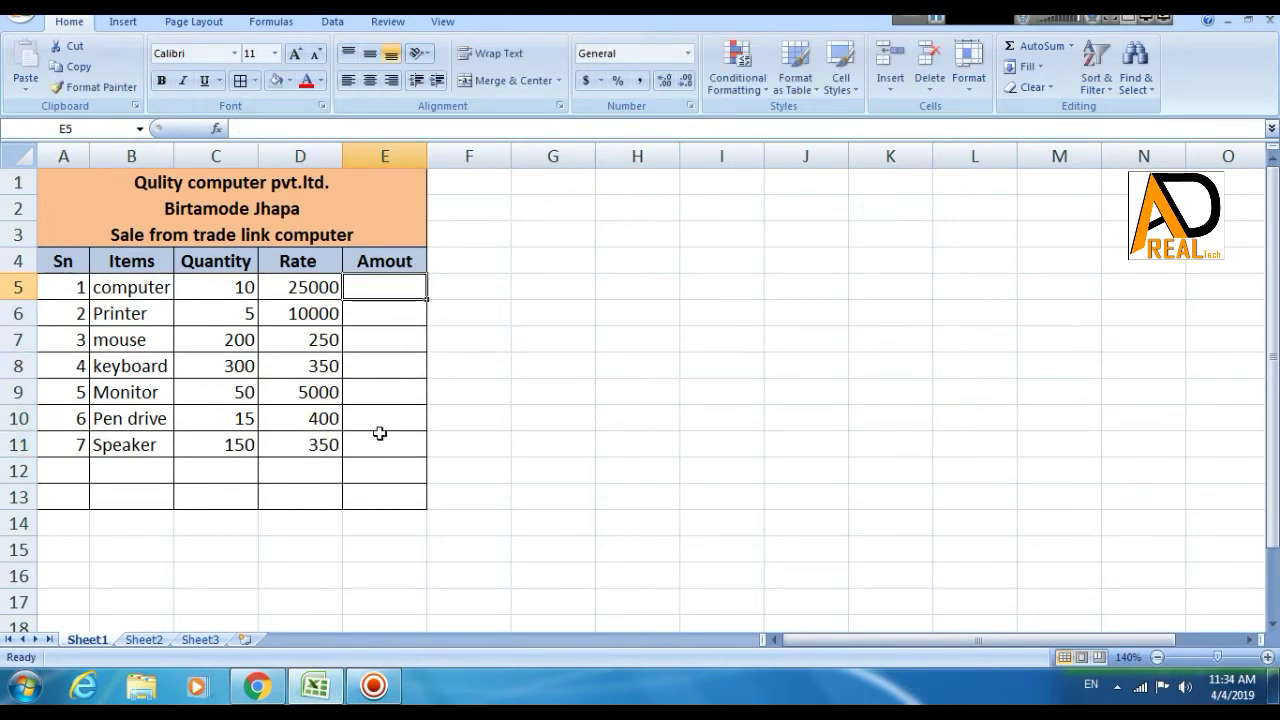
- Apply All Borders to A13:E16 to extend the grid
left_click_drag(57, 500, 393, 578)
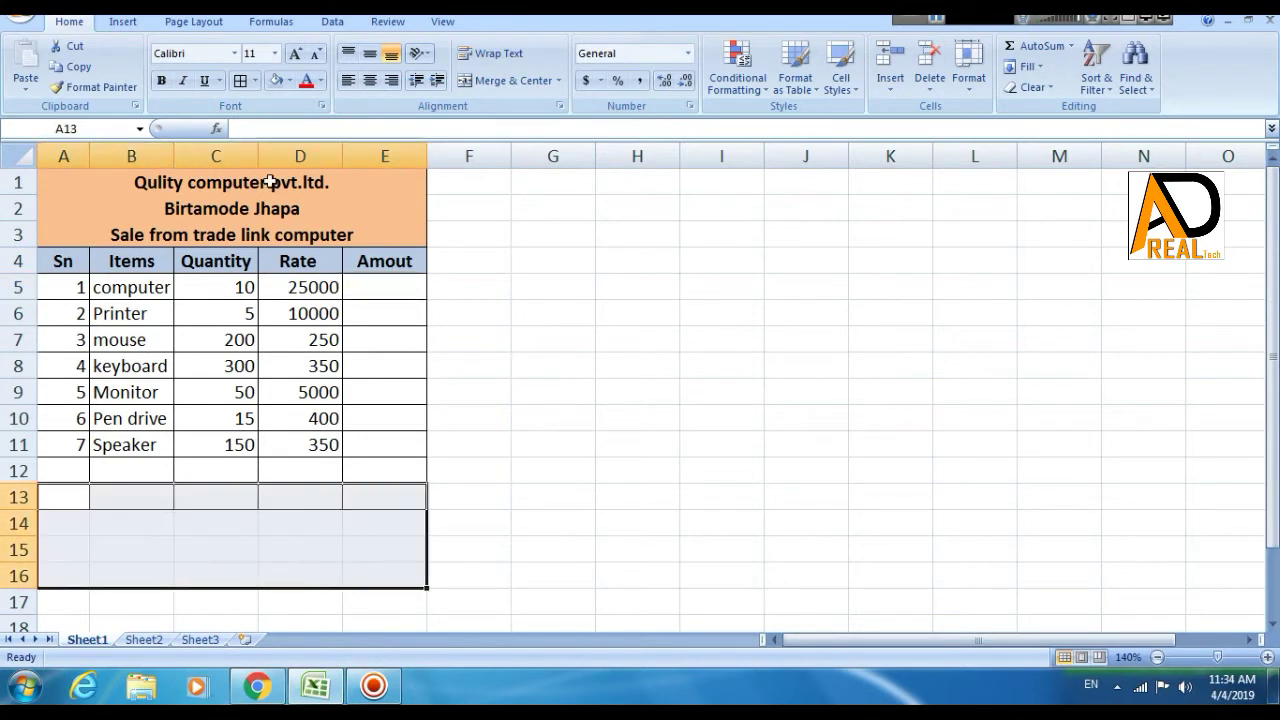
left_click(240, 80)
left_click(637, 470)
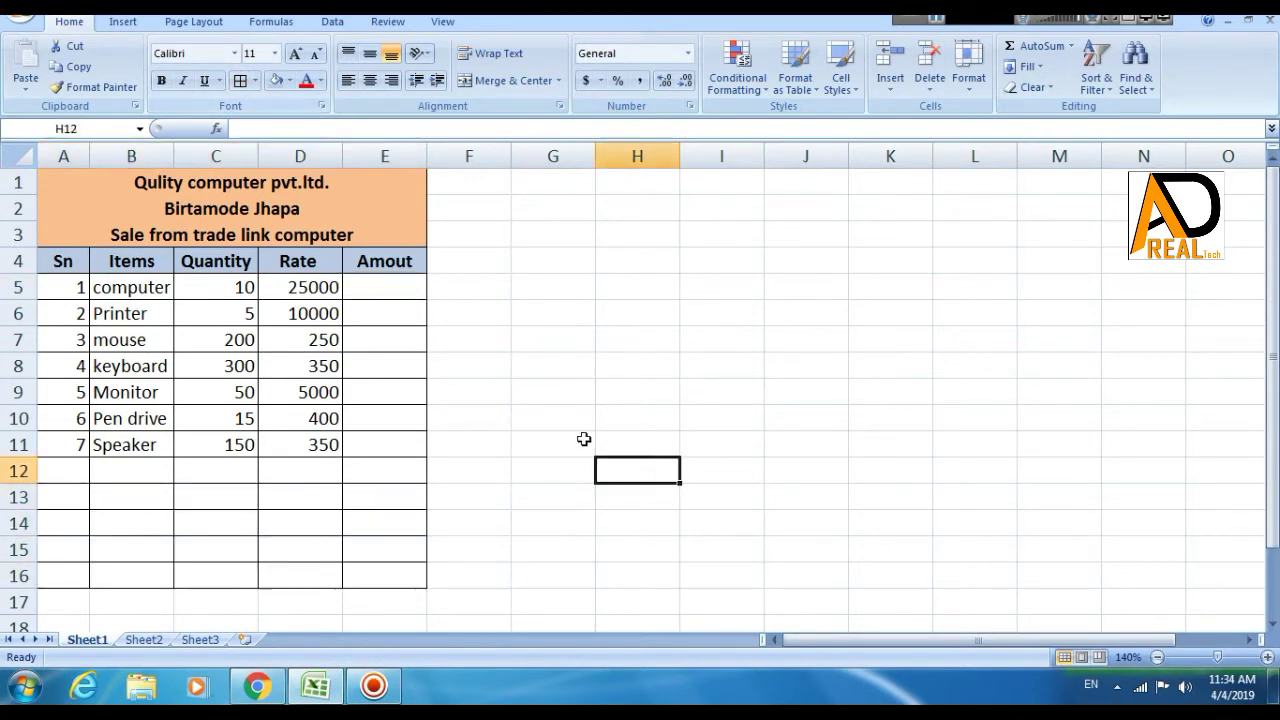
- Enter the formula =D5*C5 in E5 for the first amount
left_click(388, 288)
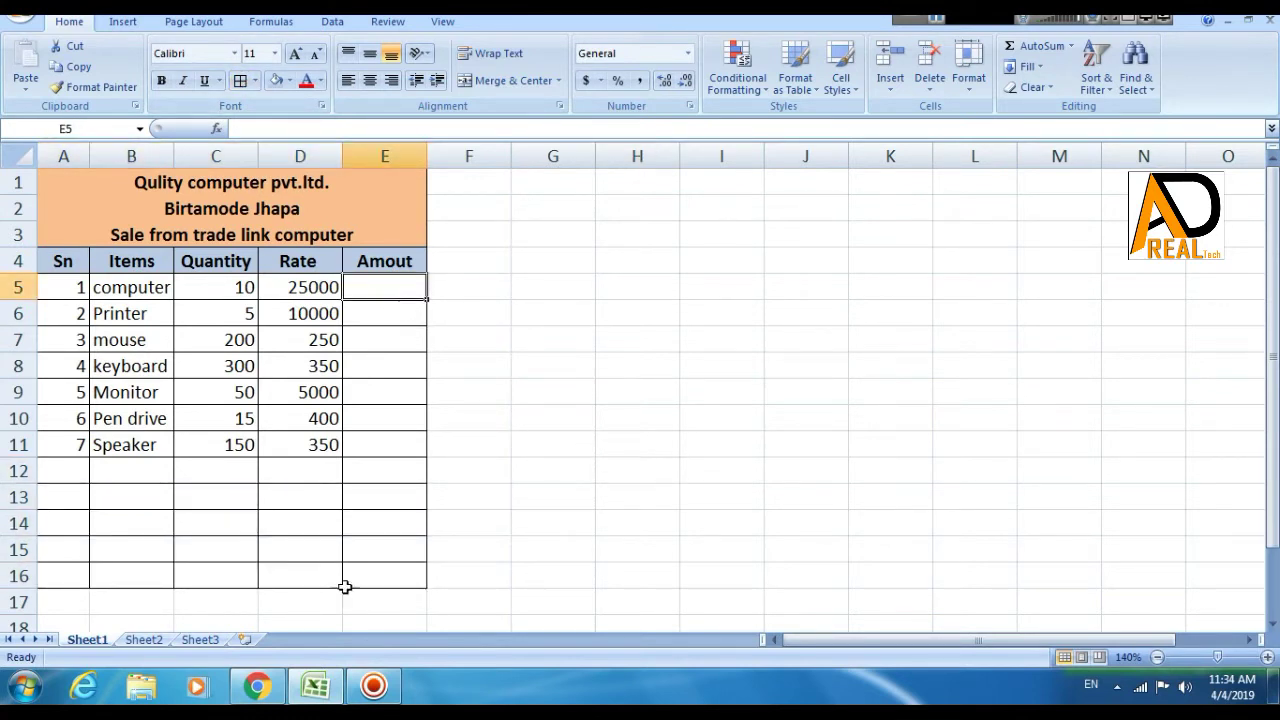
left_click(234, 288)
left_click(328, 288)
left_click(398, 300)
type("=")
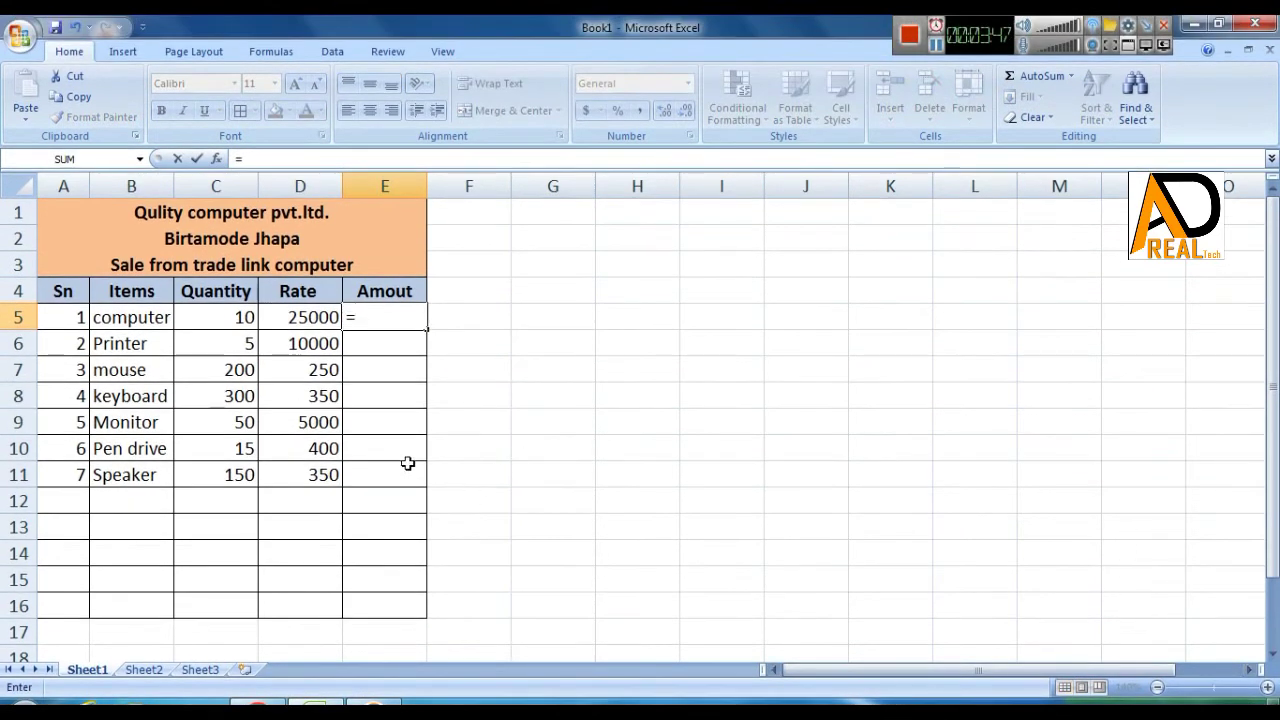
left_click(300, 320)
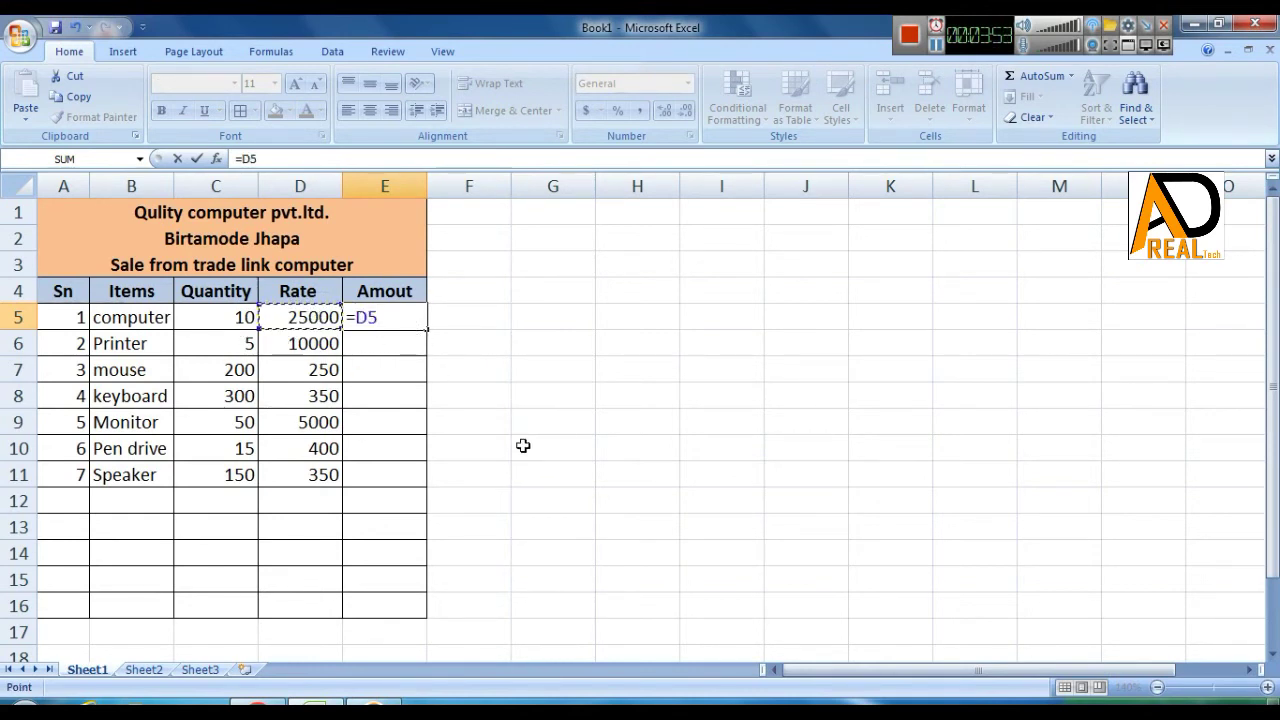
type("*")
left_click(212, 322)
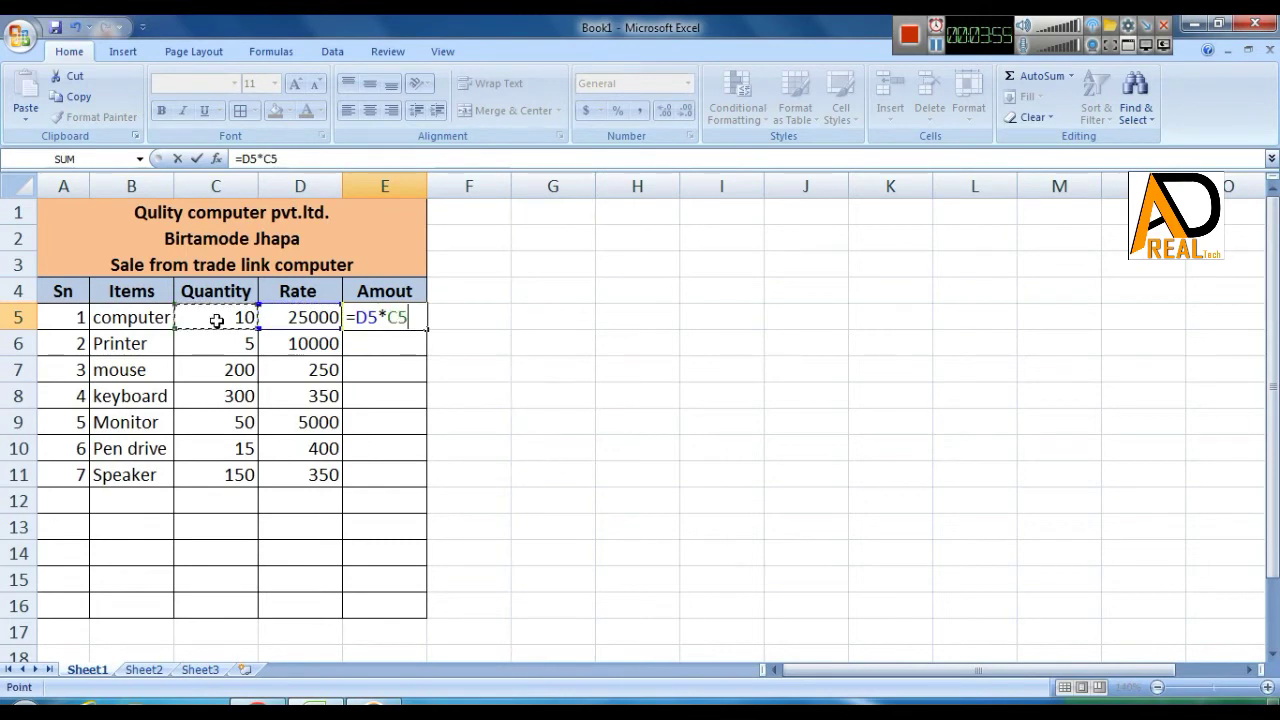
key("Return")
- Fill the amount formula down from E5 to E11
left_click(372, 287)
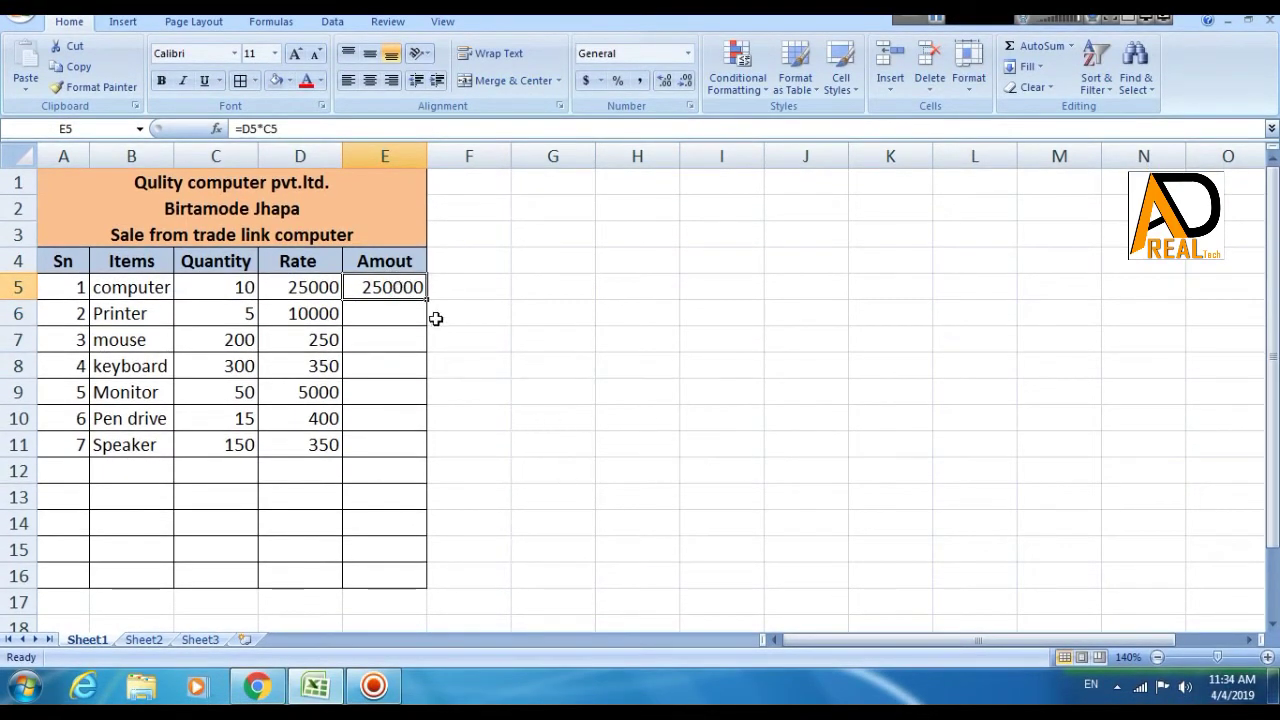
left_click_drag(427, 300, 425, 444)
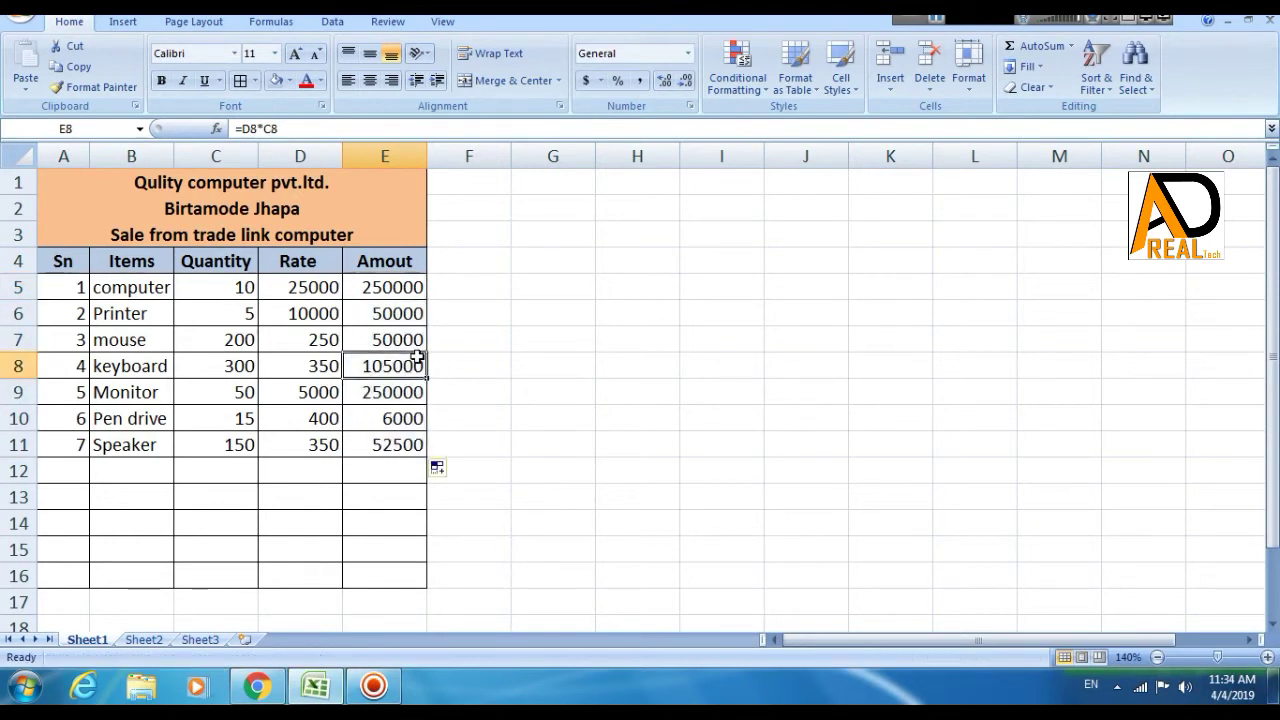
left_click(556, 366)
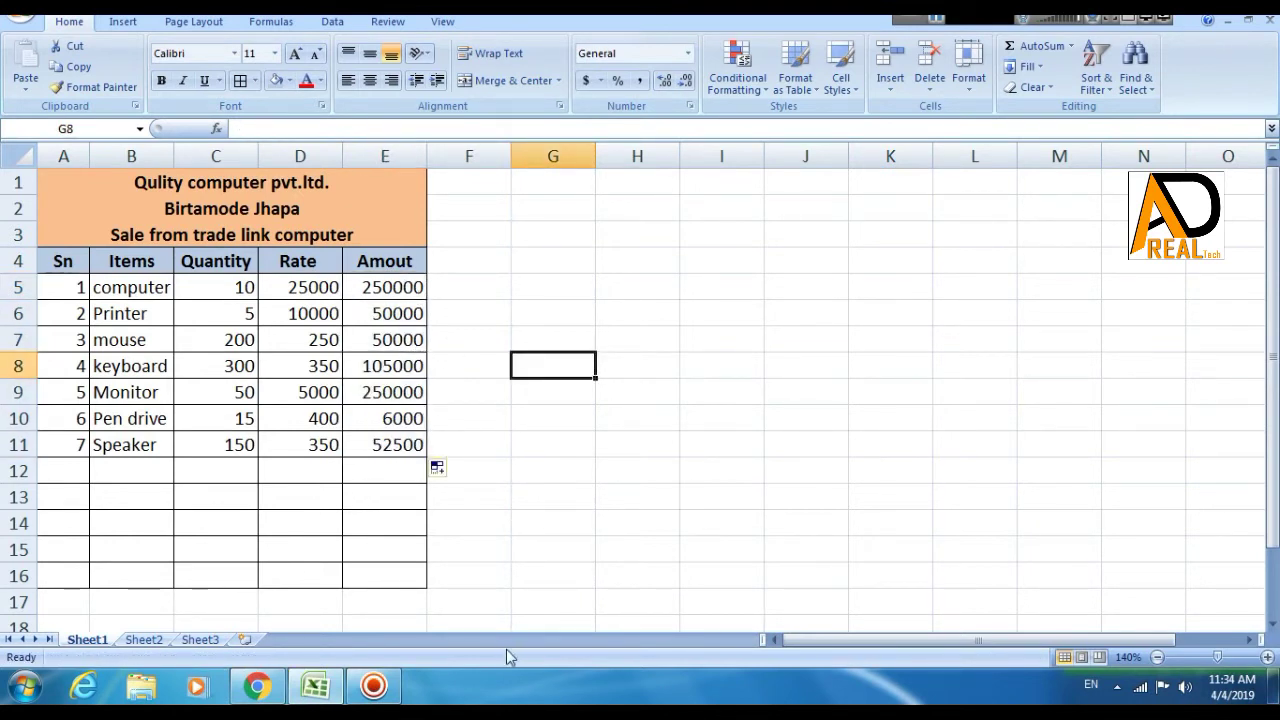
left_click(314, 485)
- Enter the labels Total, Discount and Sub Total in D12:D14
type("T")
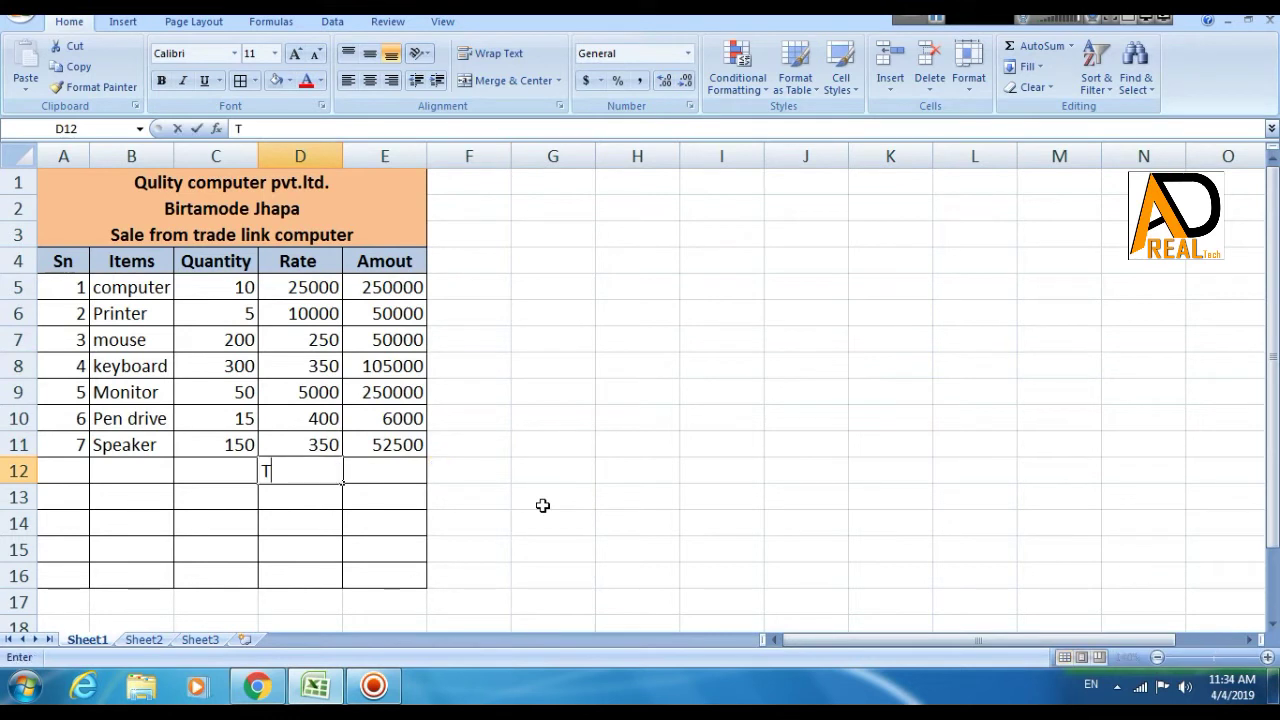
type("otal")
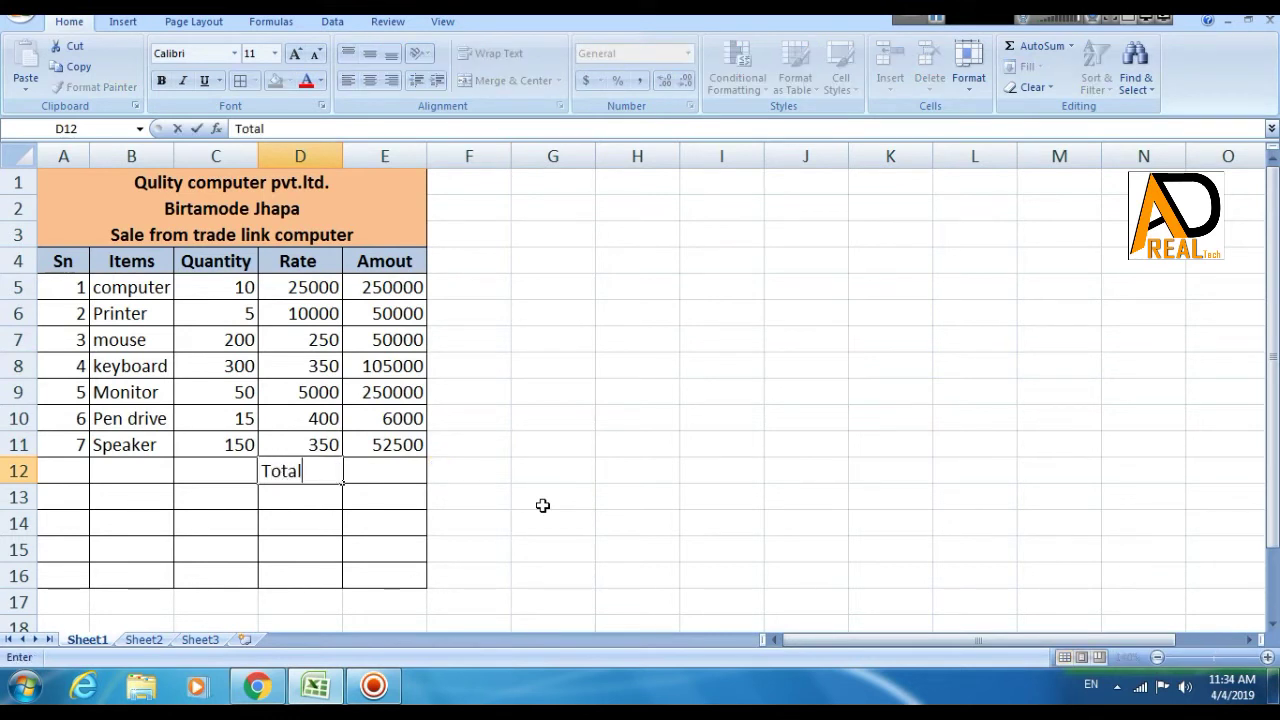
key("Return")
type("dis")
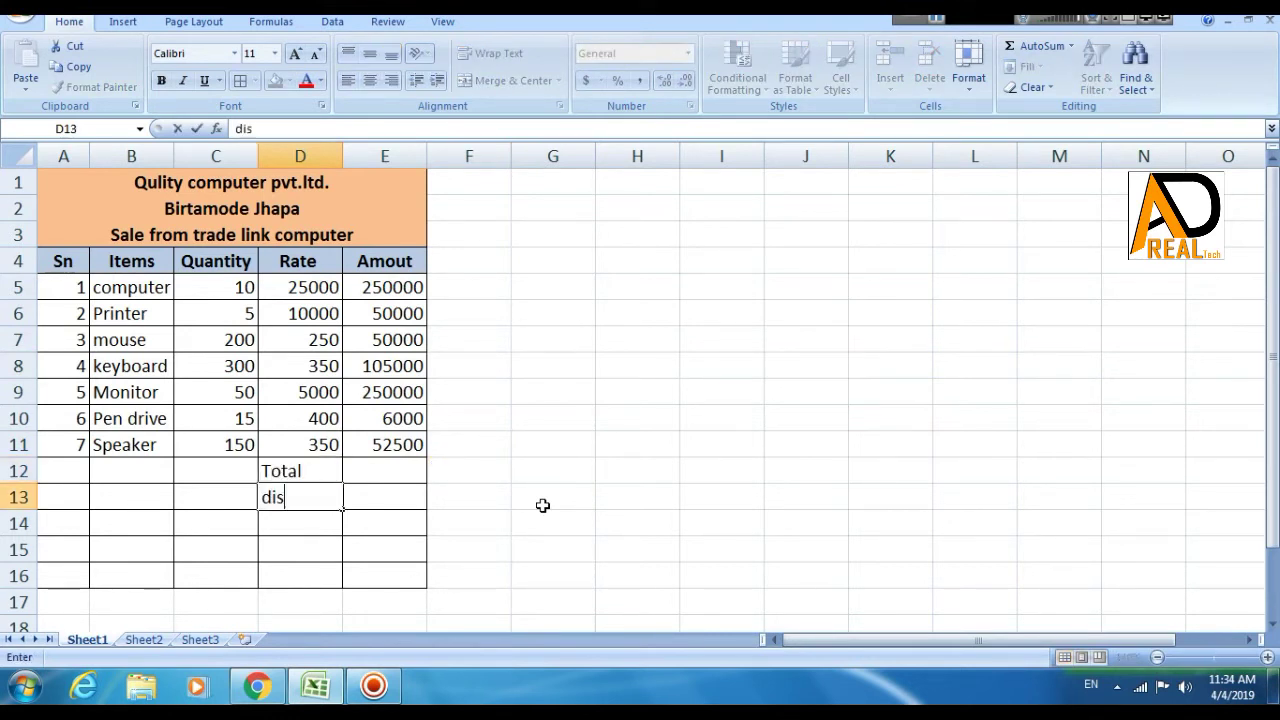
key("BackSpace")
key("BackSpace")
type("count")
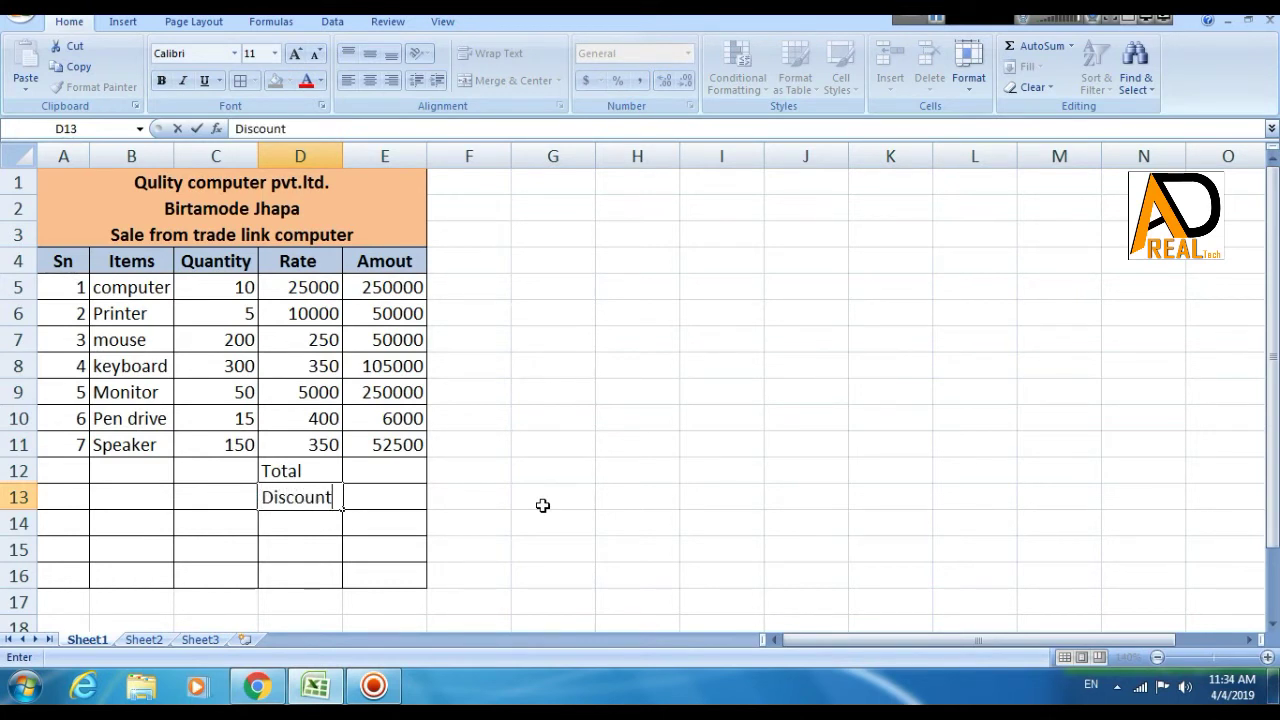
key("Return")
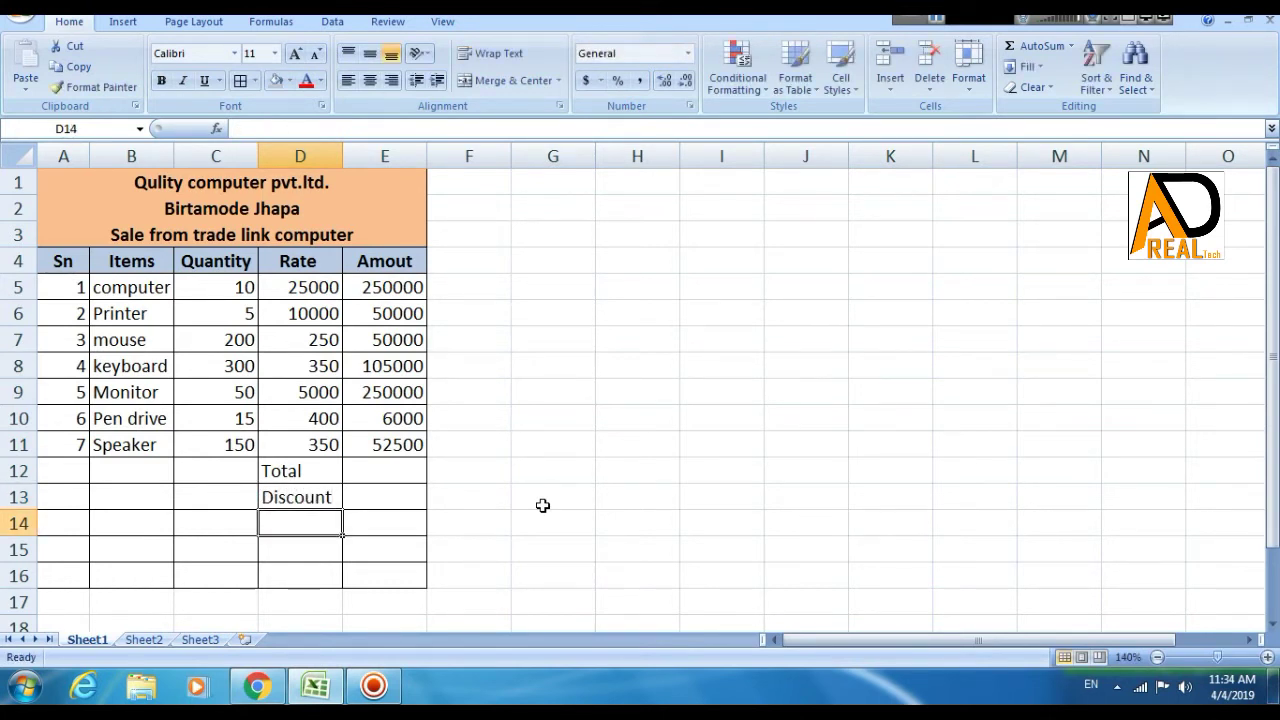
type("Sub ")
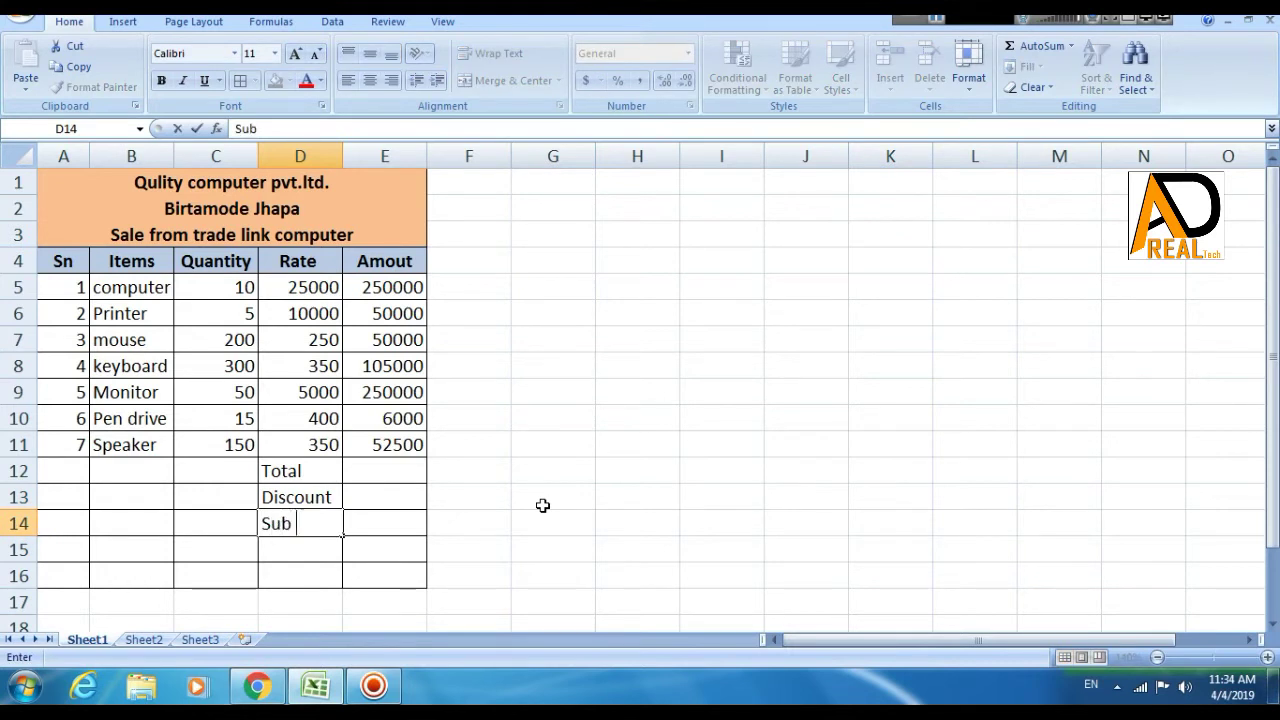
type("Total")
key("Return")
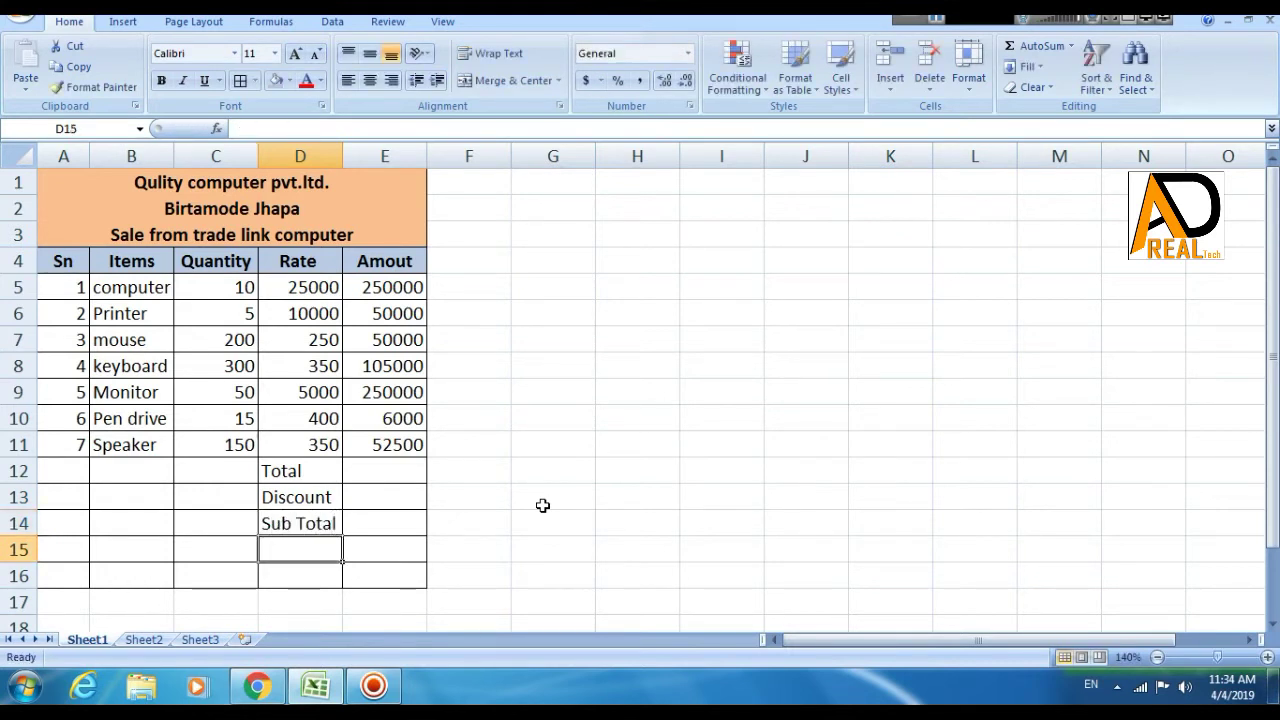
- Add the Vat 13% and Grand Total labels in D15:D16 and widen column D to fit
type("Vat ")
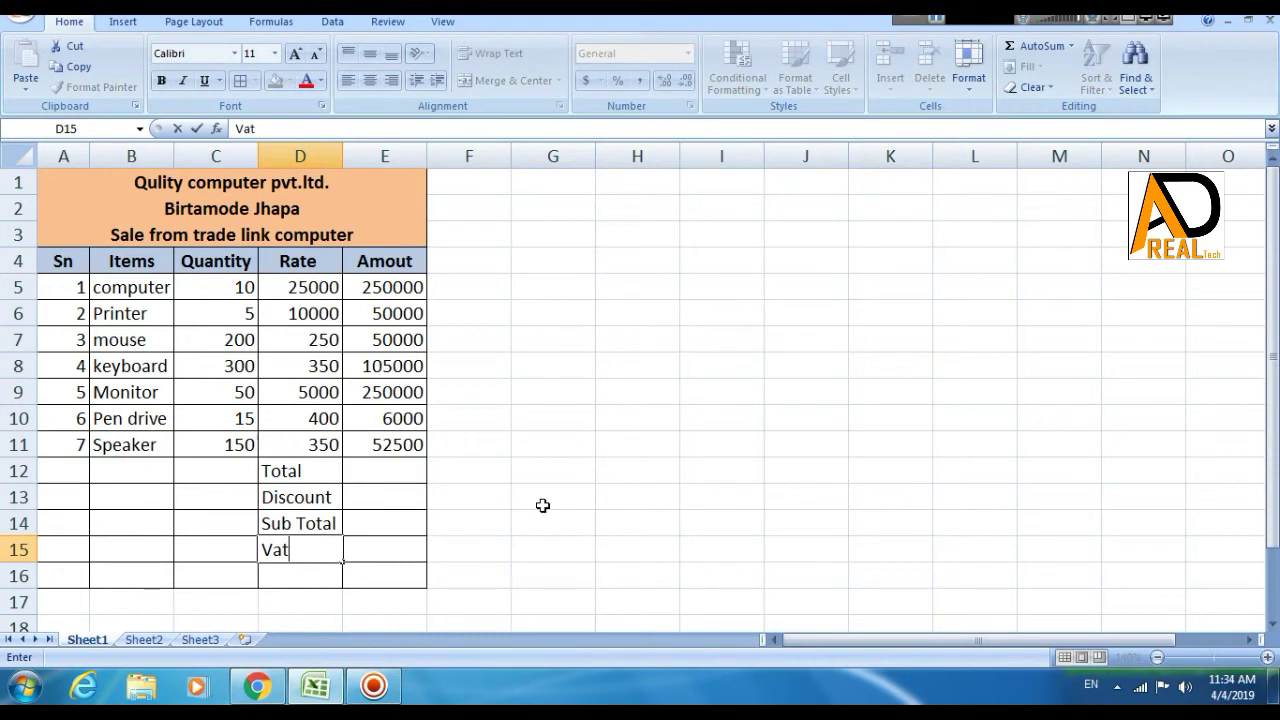
type("13")
type("%")
key("Tab")
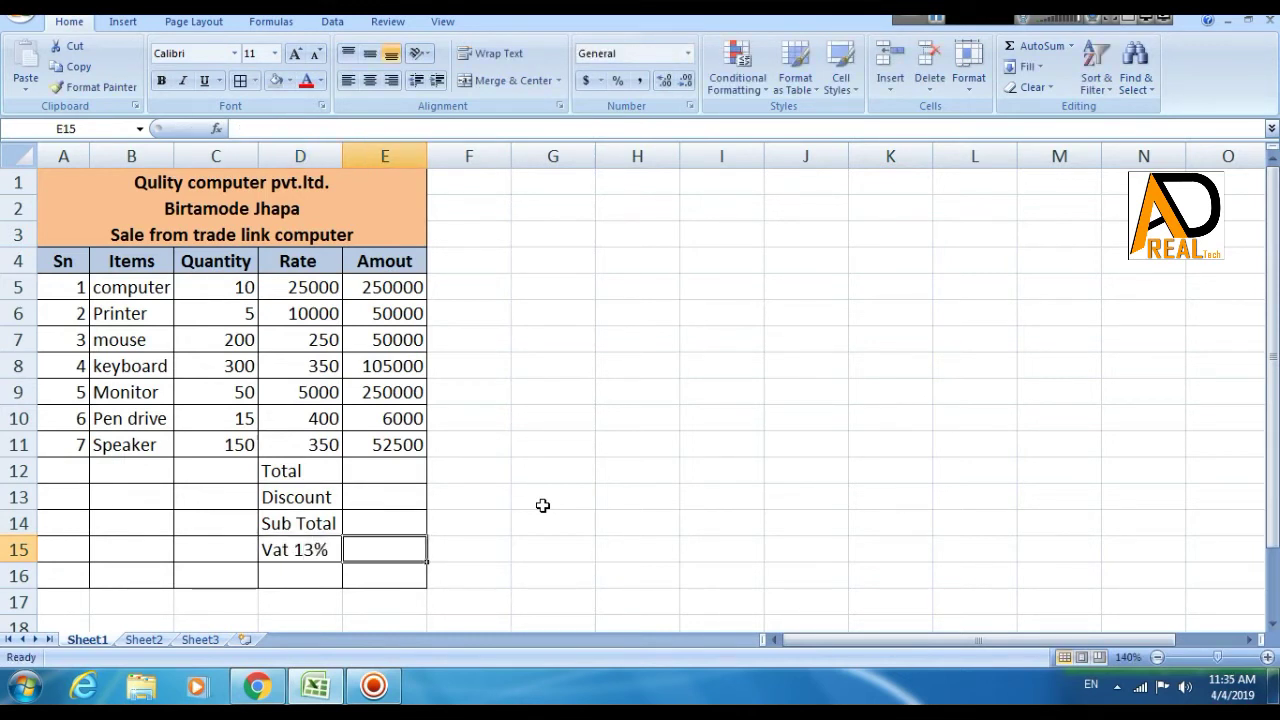
key("Left")
key("Down")
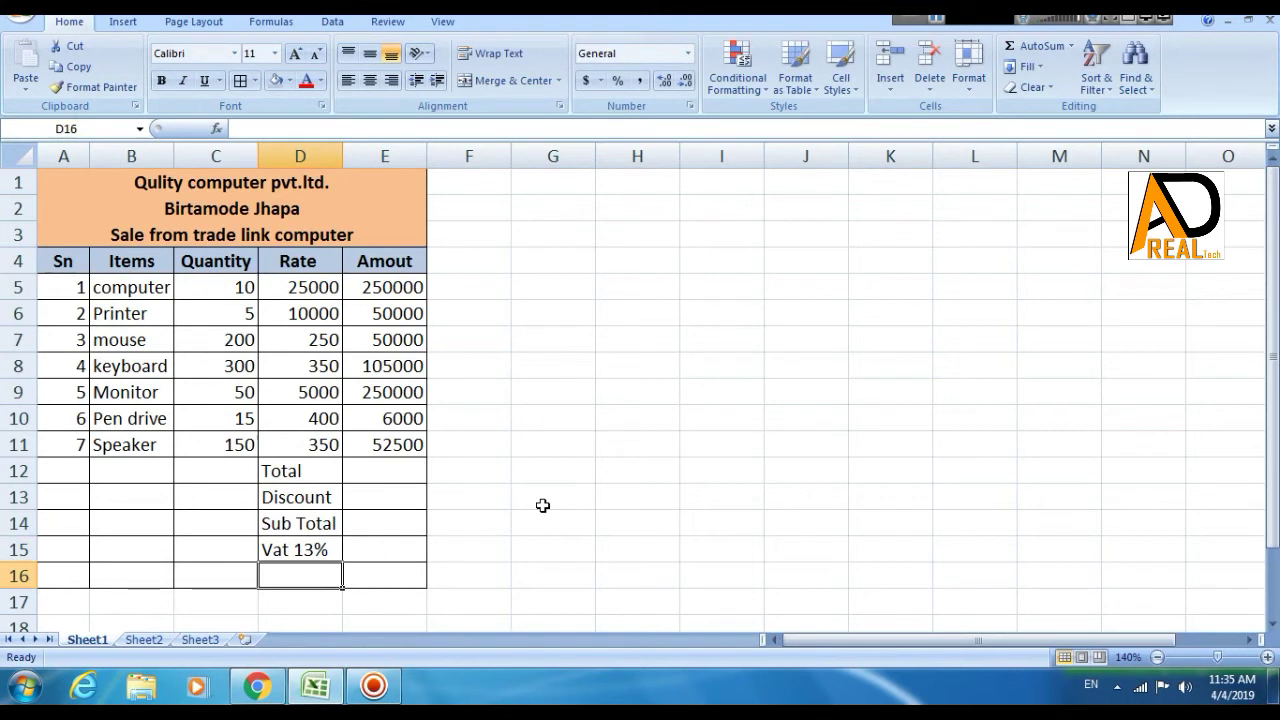
type("Grand T")
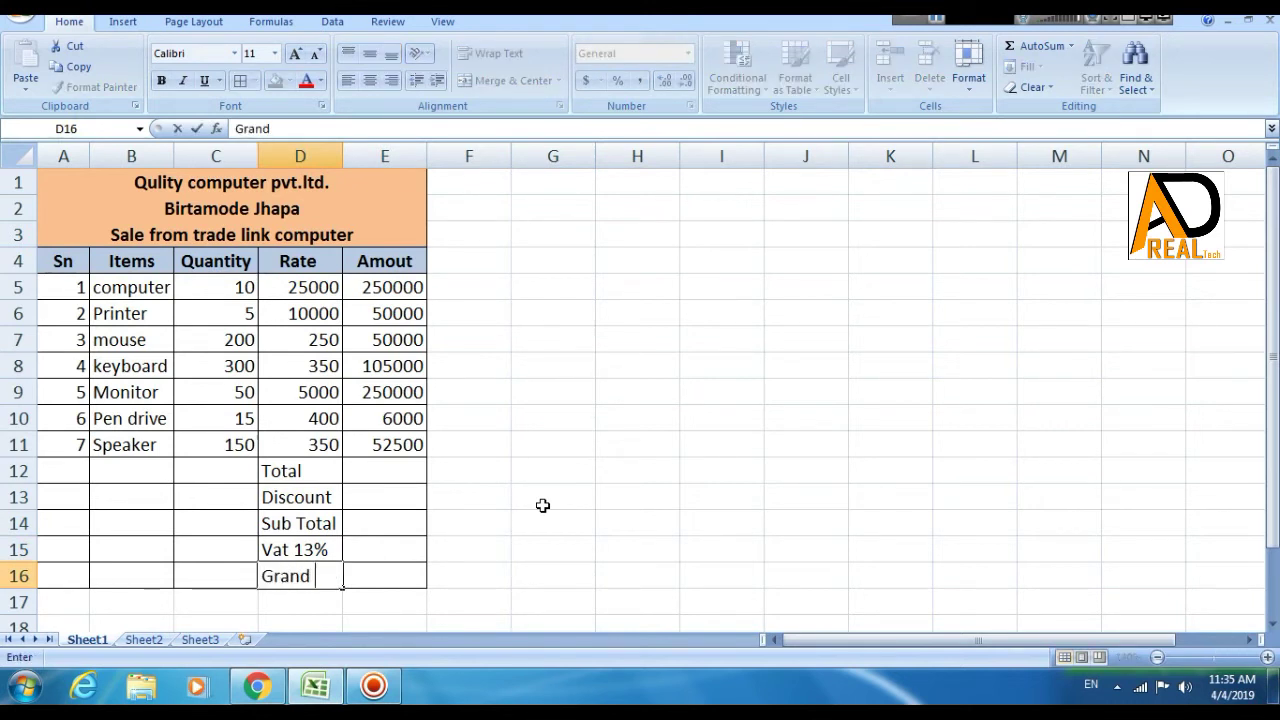
type("otal")
key("Return")
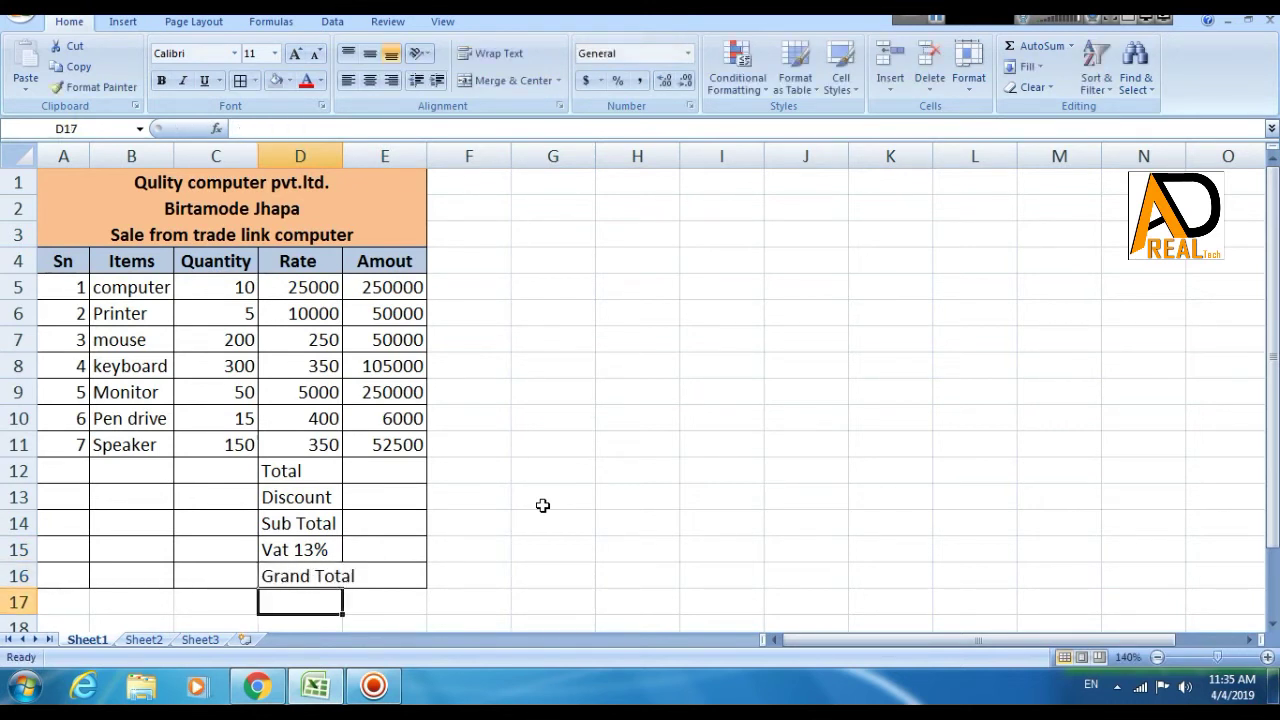
left_click_drag(340, 153, 358, 153)
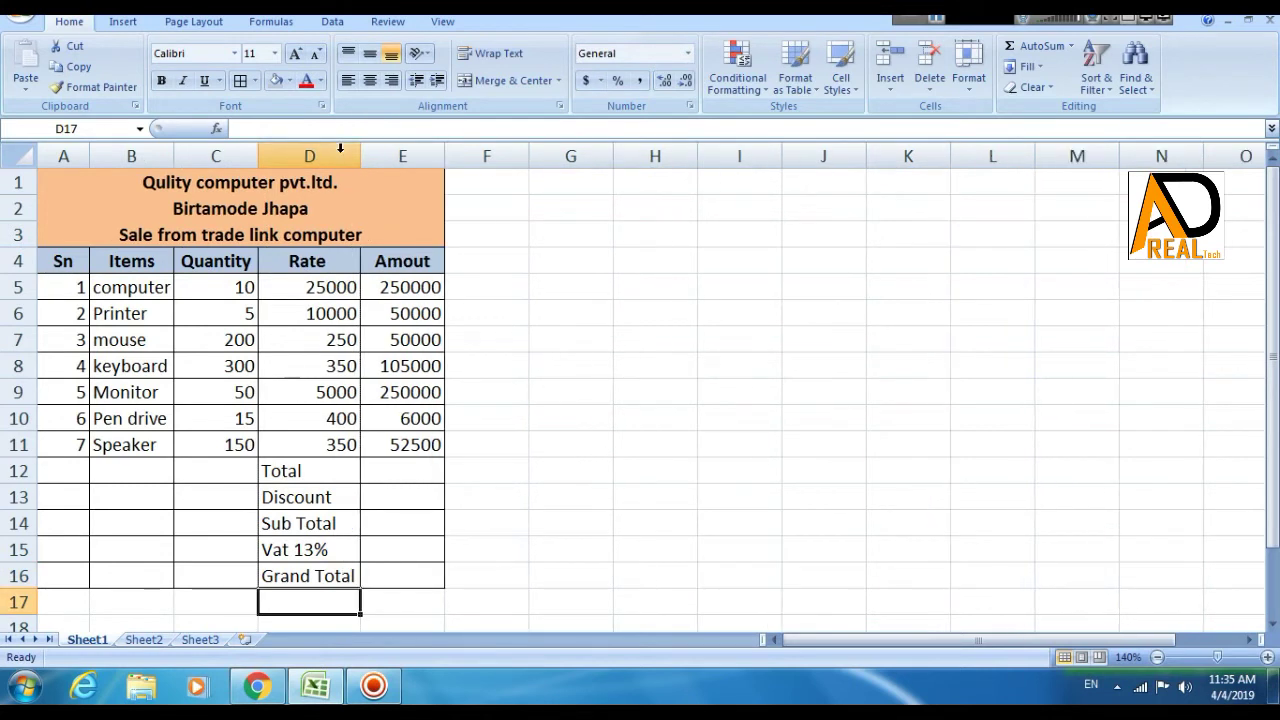
left_click(415, 527)
left_click(401, 469)
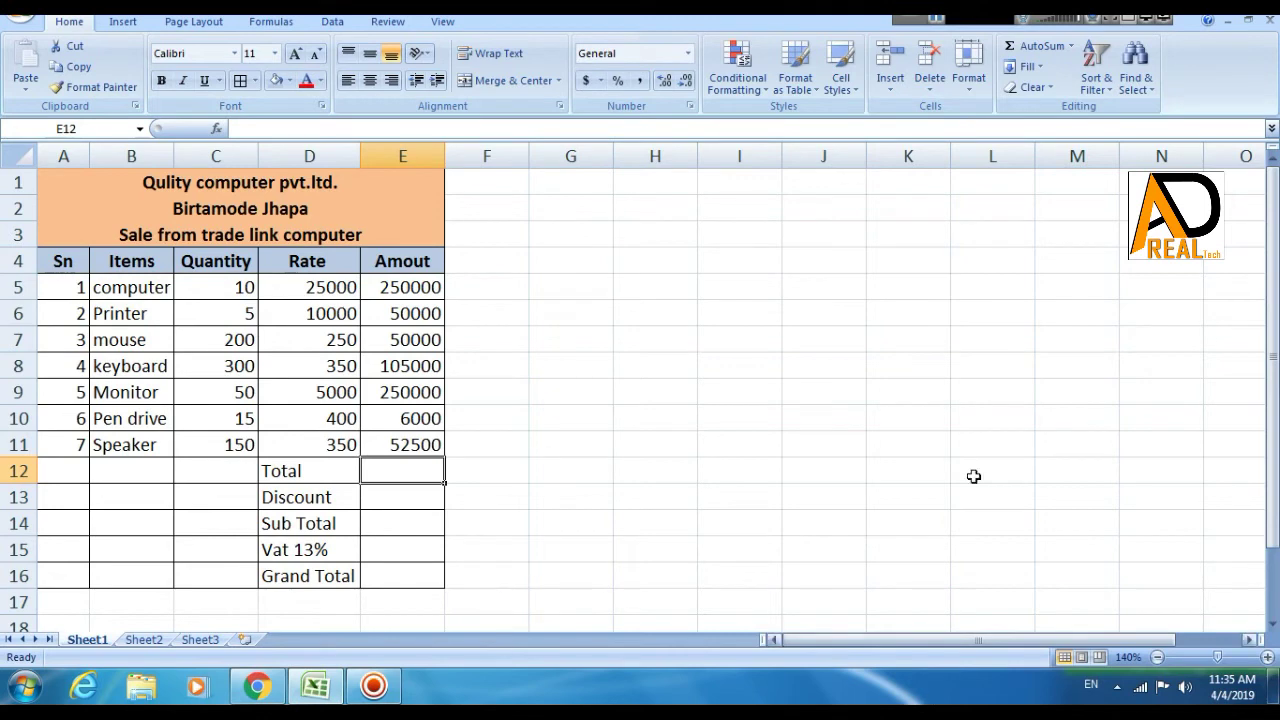
- Put =SUM(E5:E11) in E12 so the Total shows 763500
type("=")
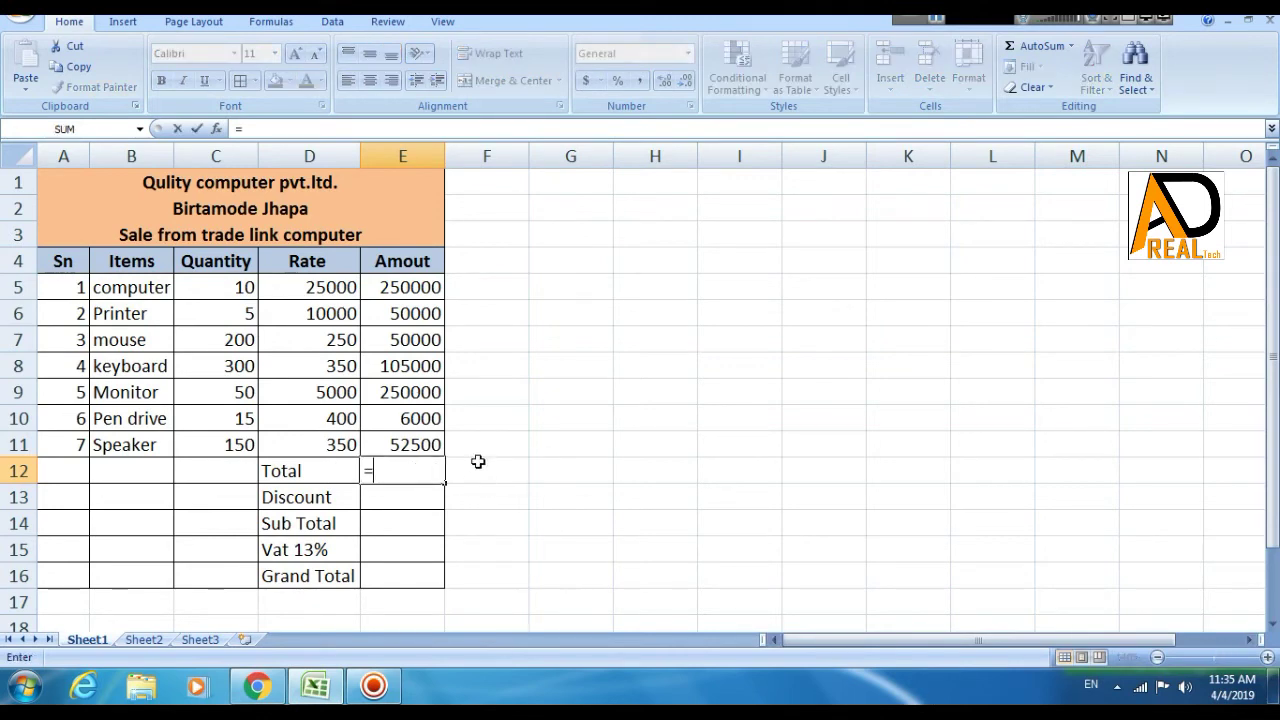
left_click(216, 128)
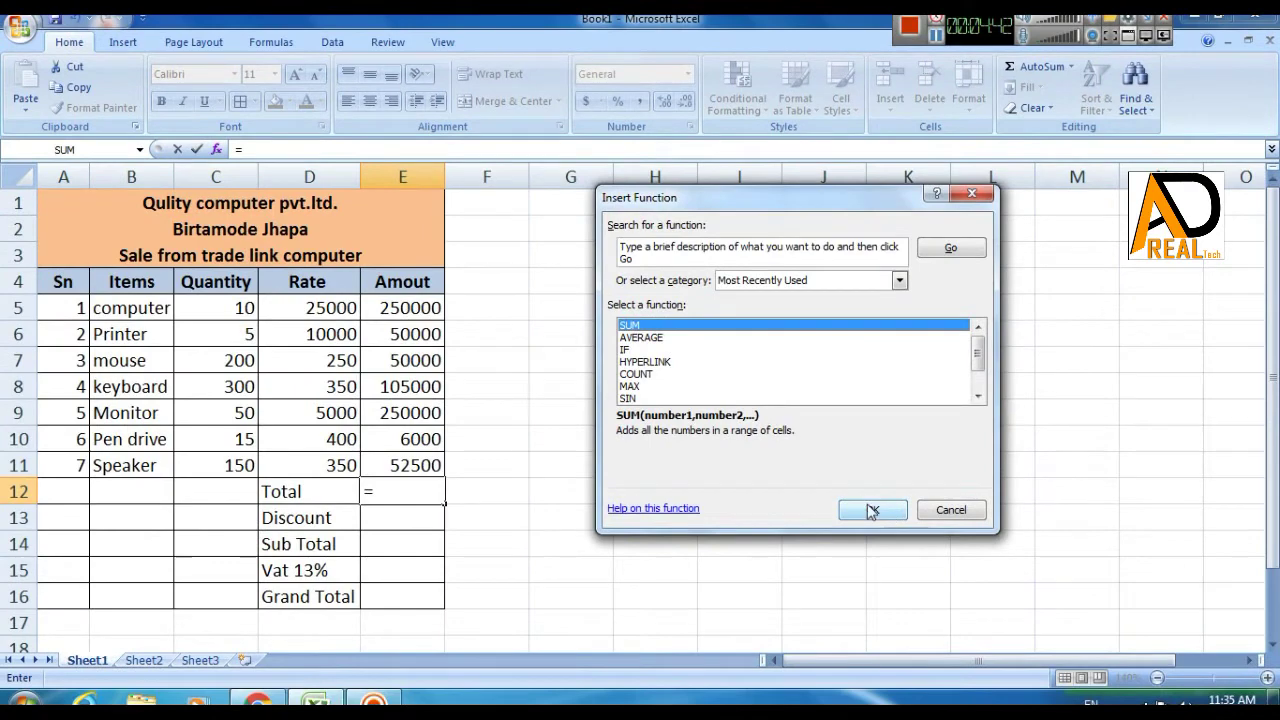
left_click(872, 516)
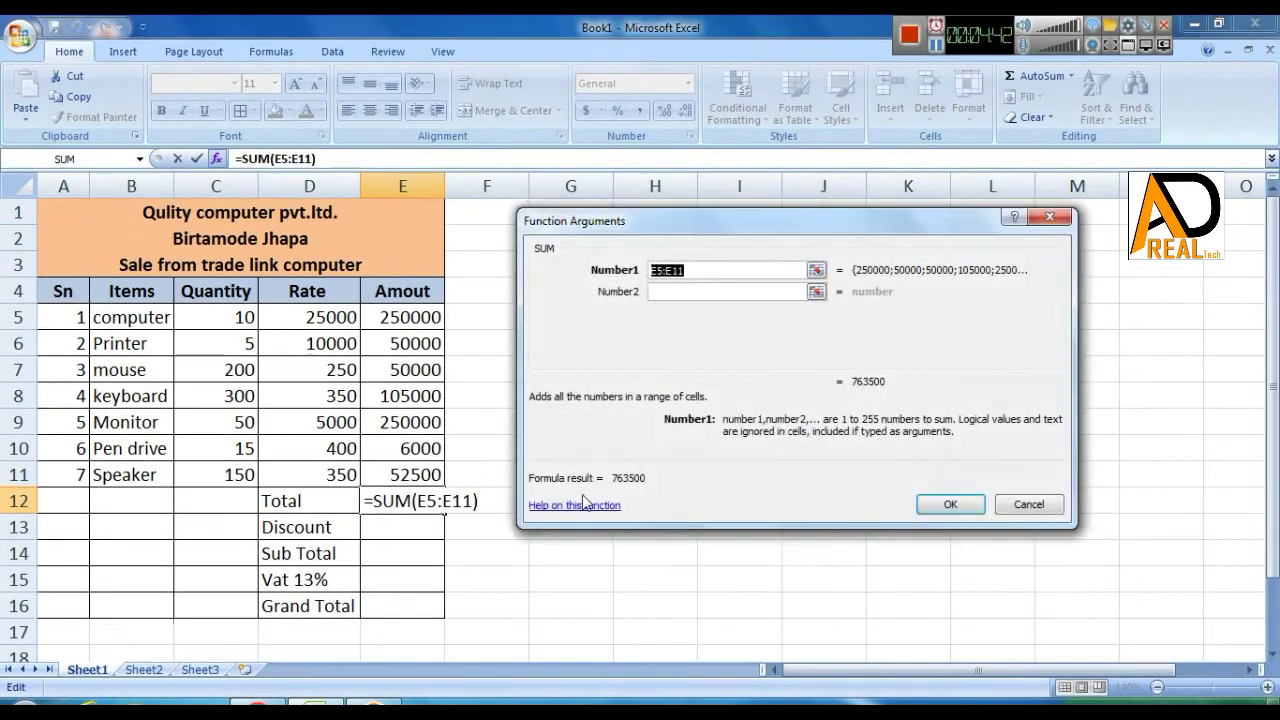
left_click(958, 505)
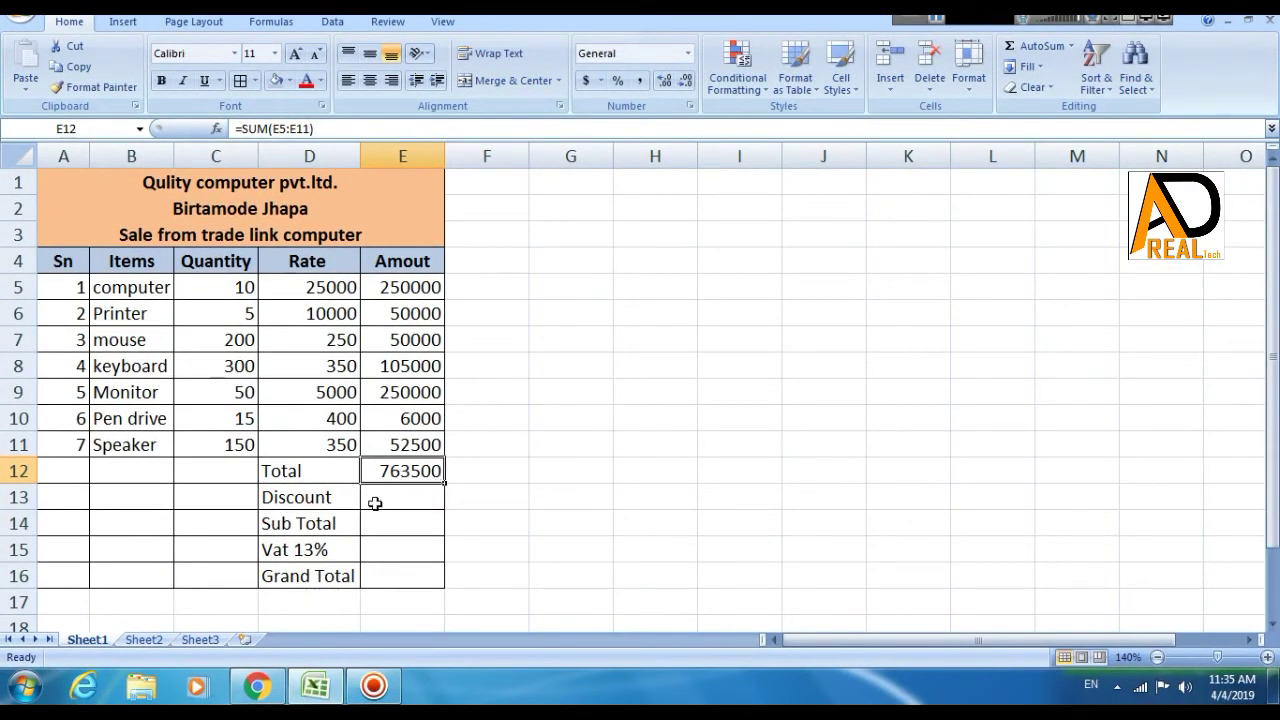
left_click(423, 506)
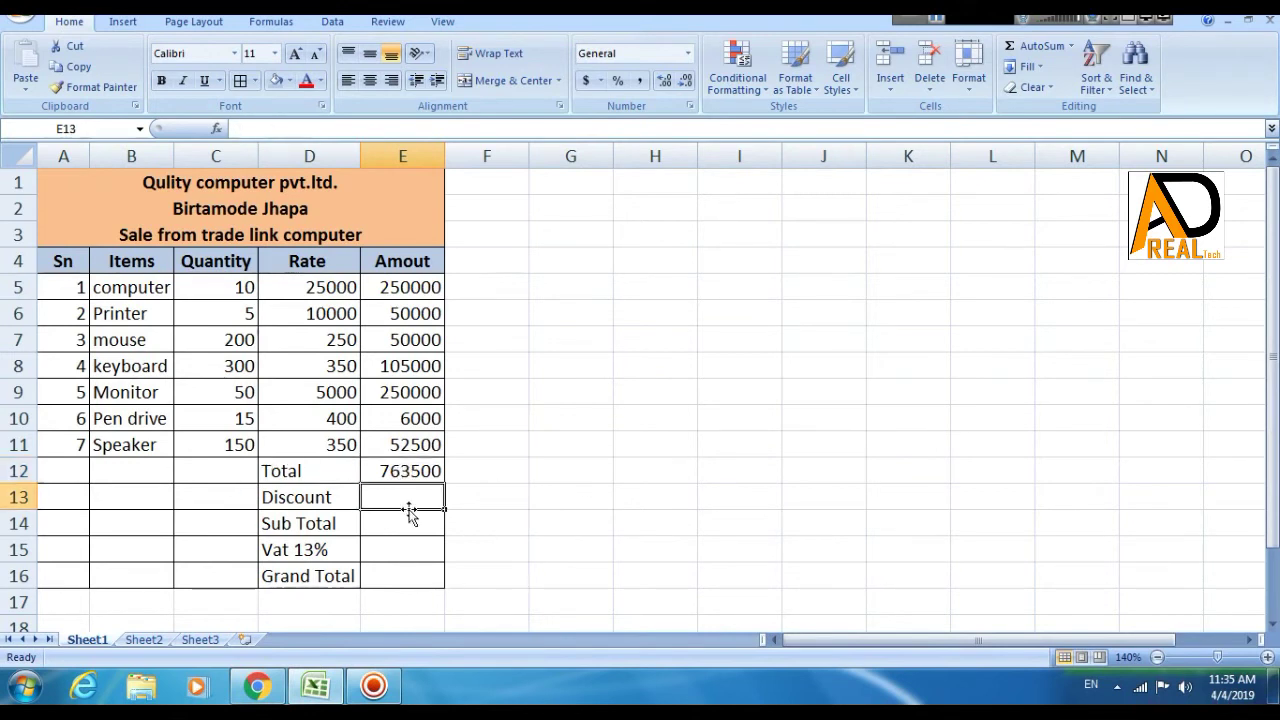
- Enter =E12*5% in E13 to get a discount of 38175
type("=")
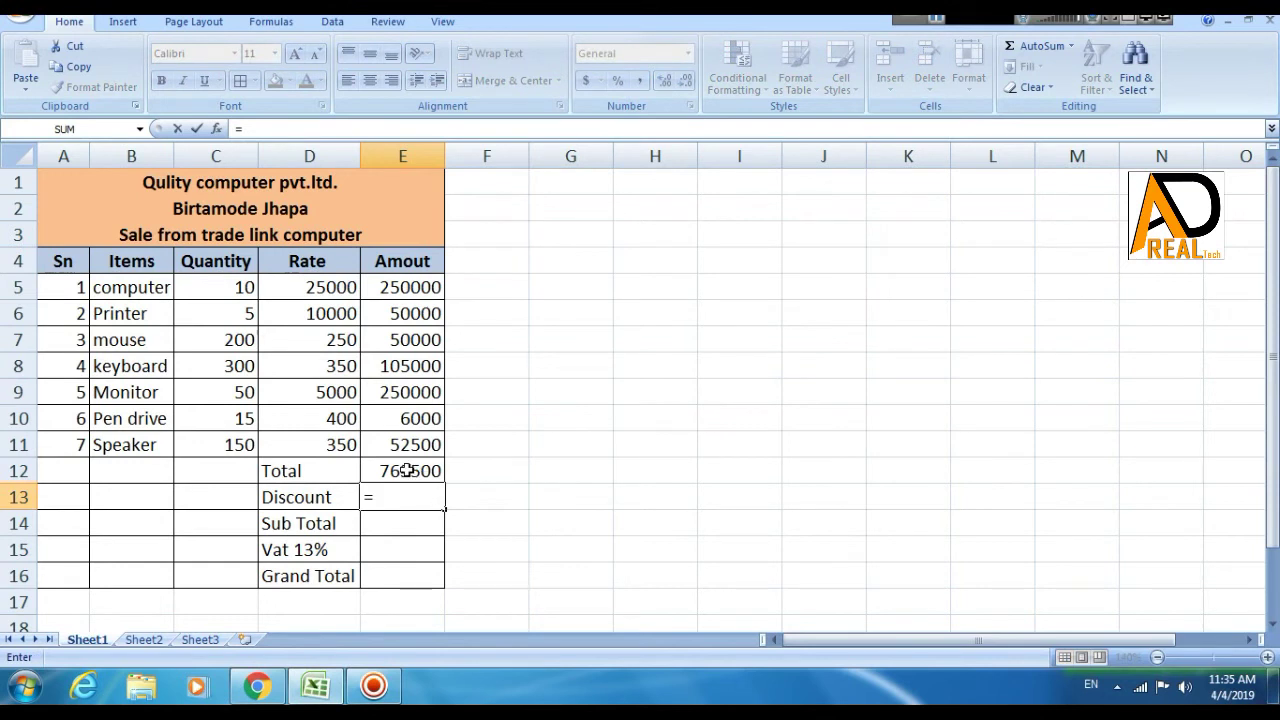
left_click(407, 470)
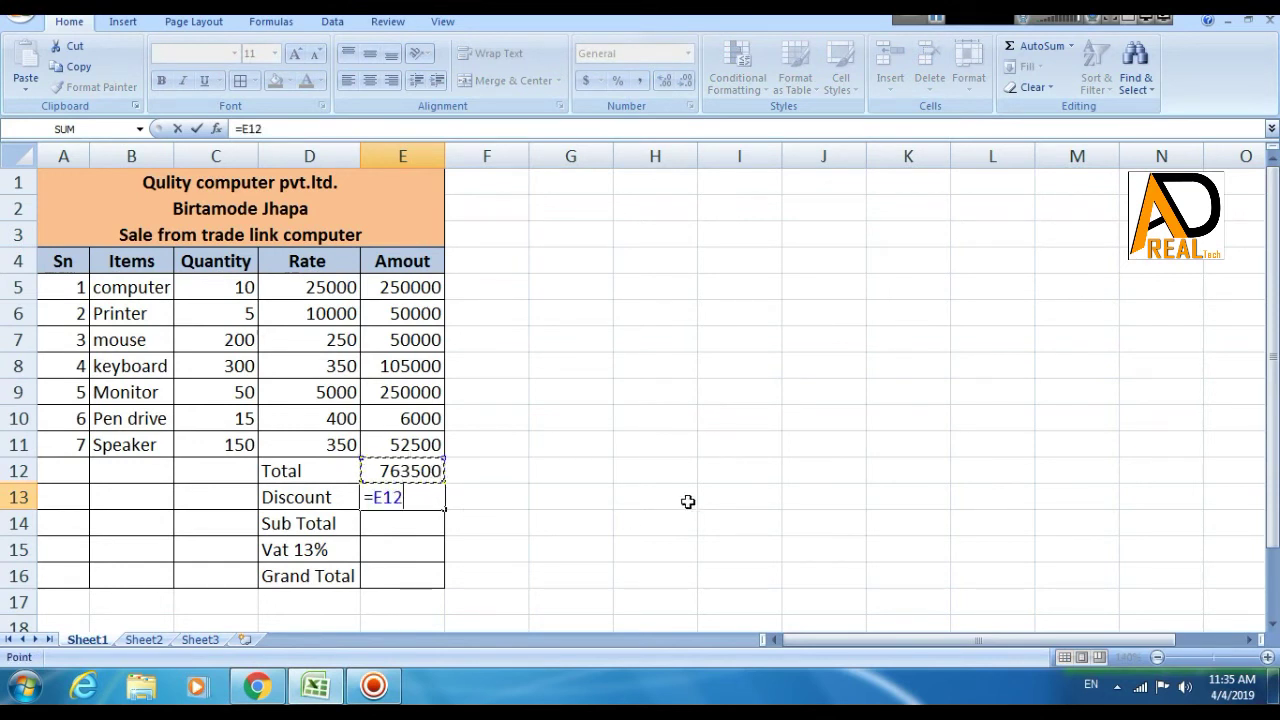
type("*5")
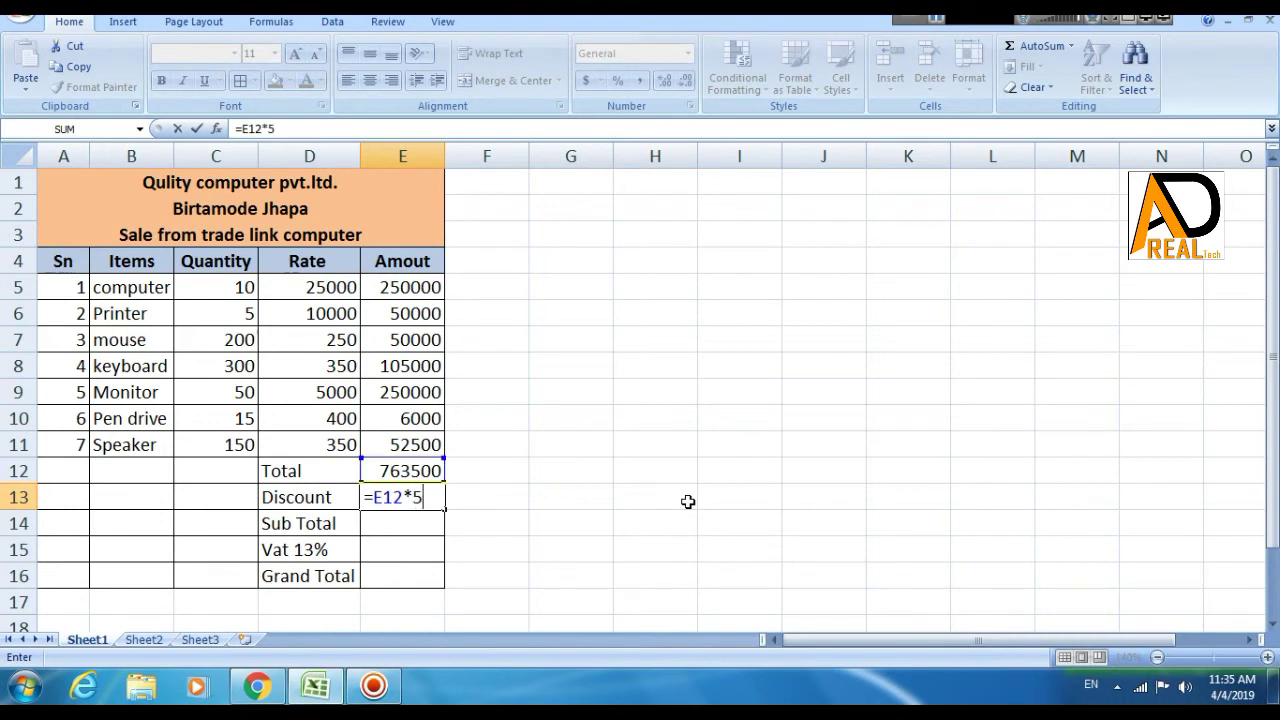
type("%")
key("Return")
- Rename the D13 label from Discount to Discount 5%
left_click(335, 500)
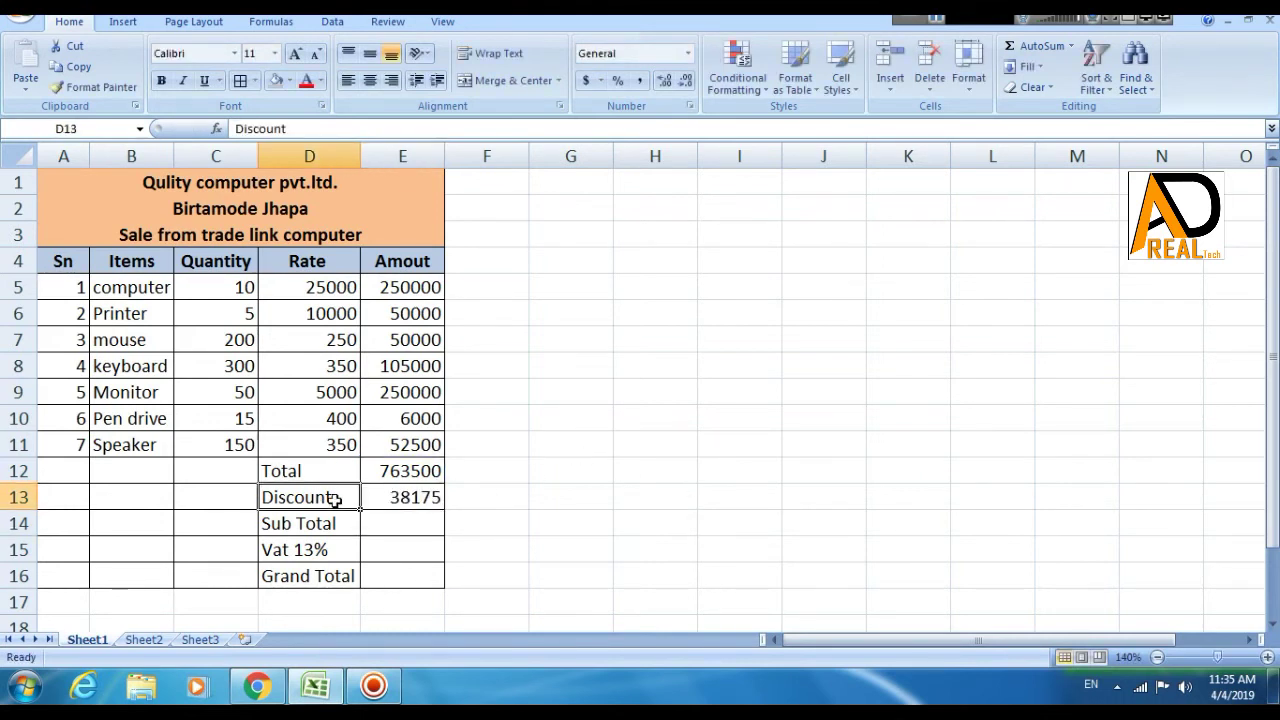
double_click(335, 500)
type("5")
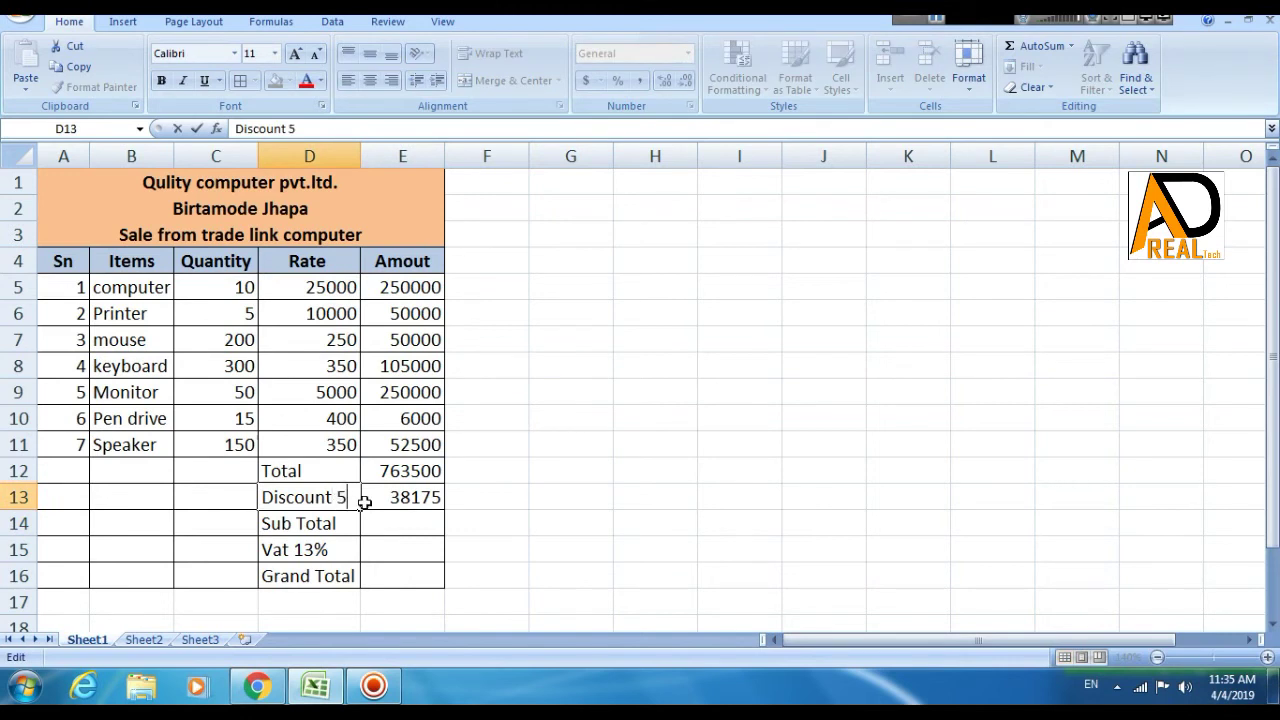
type("%")
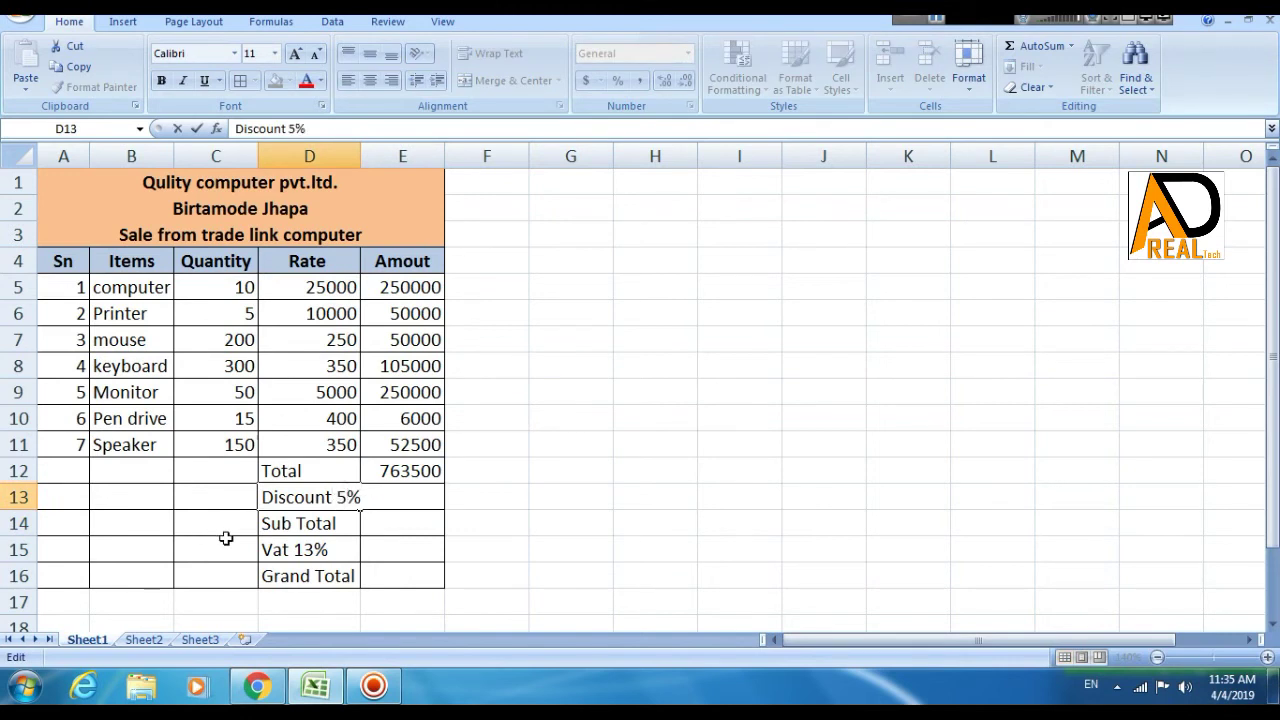
left_click(408, 523)
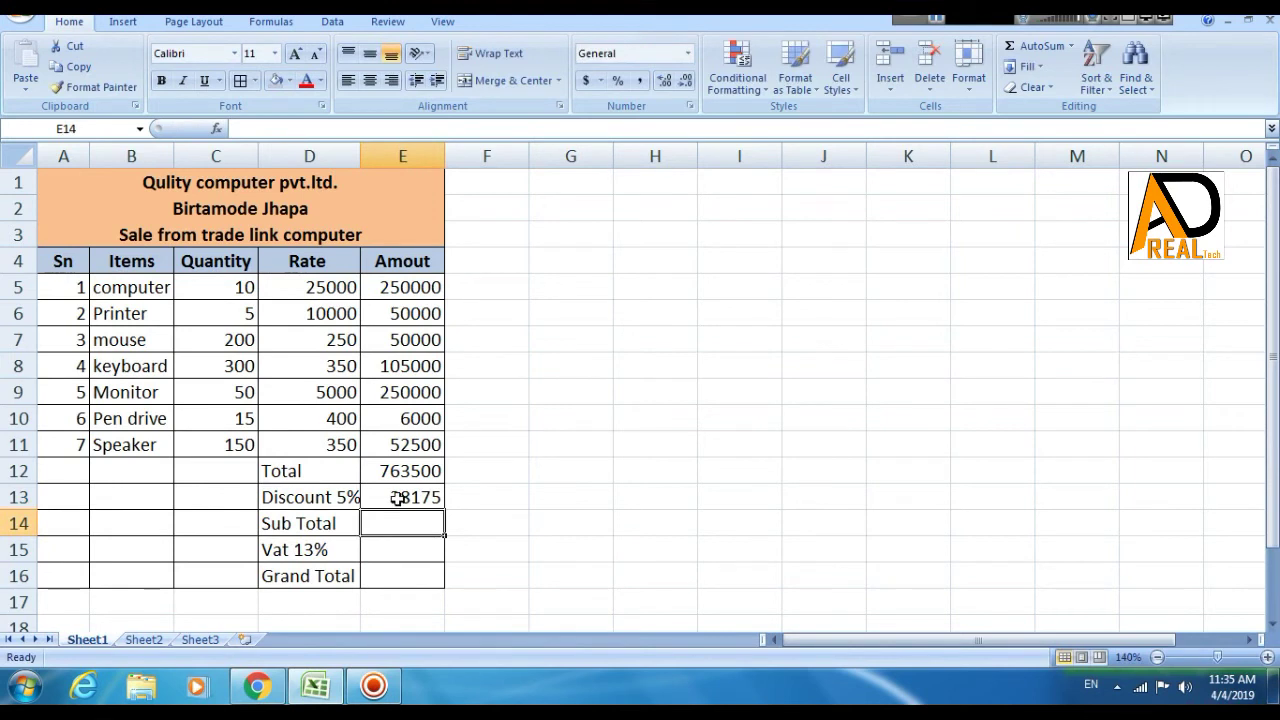
- Auto-fit column D to the Discount 5% label and review the Total and Discount values
left_click(403, 496)
double_click(361, 156)
left_click(400, 523)
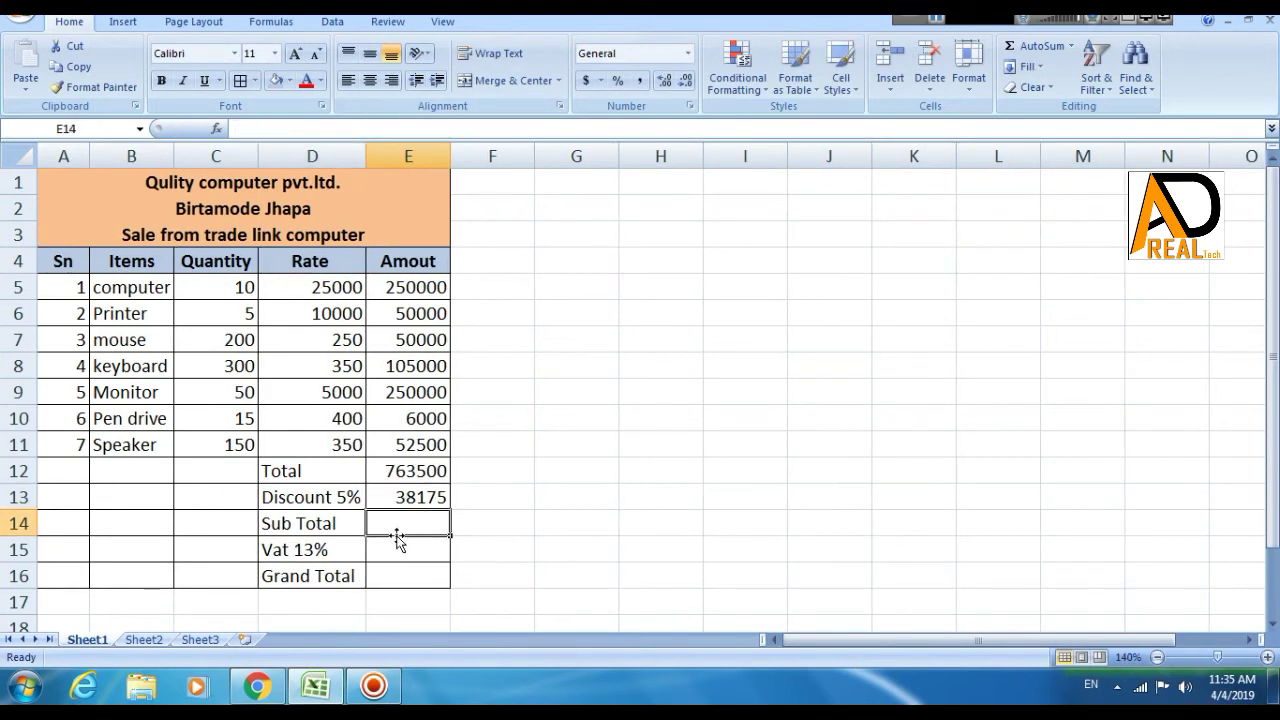
left_click(415, 471)
left_click(418, 500)
left_click(422, 477)
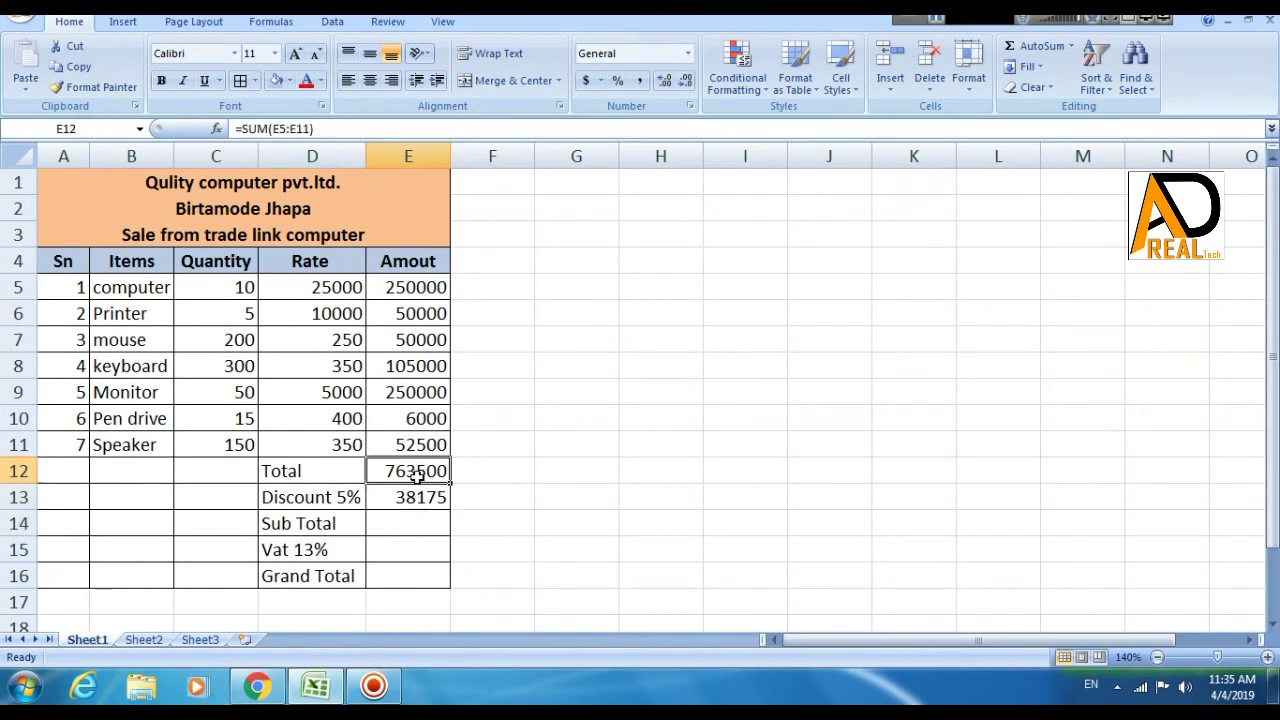
left_click(418, 495)
left_click(420, 471)
left_click(420, 500)
left_click(409, 521)
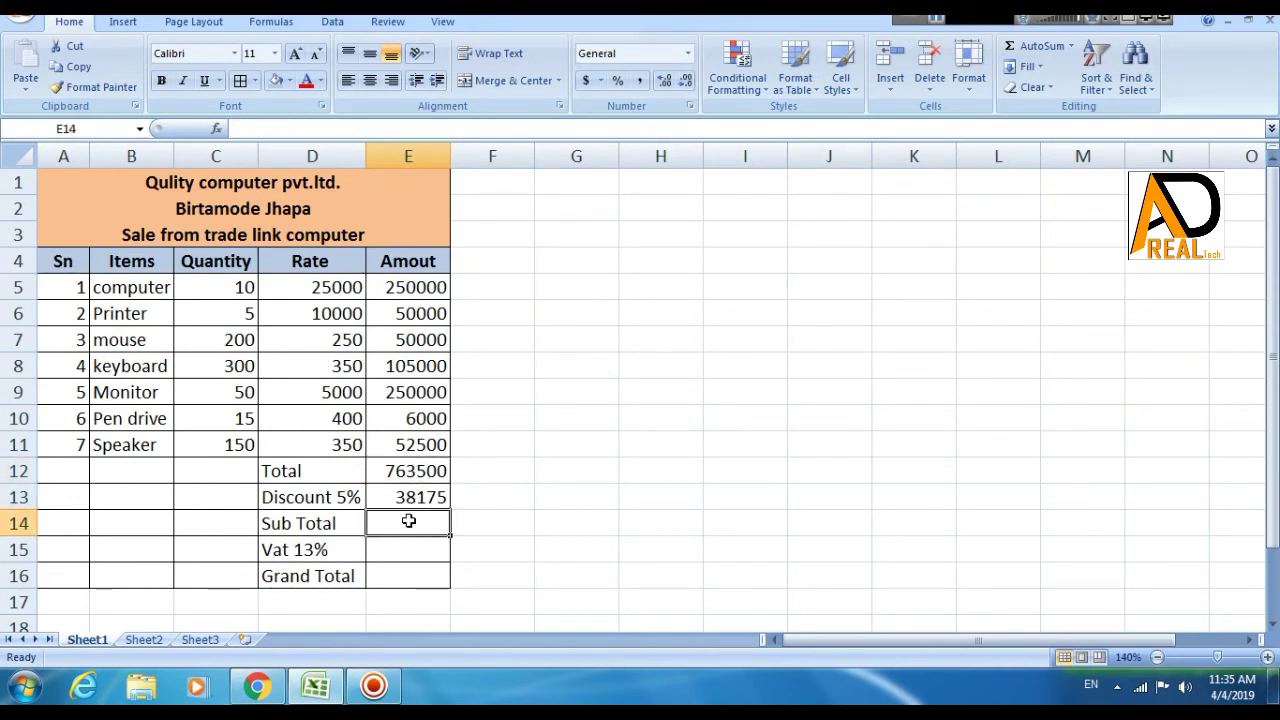
- Enter =E12-E13 in E14 so Sub Total shows 725325
type("=")
left_click(399, 474)
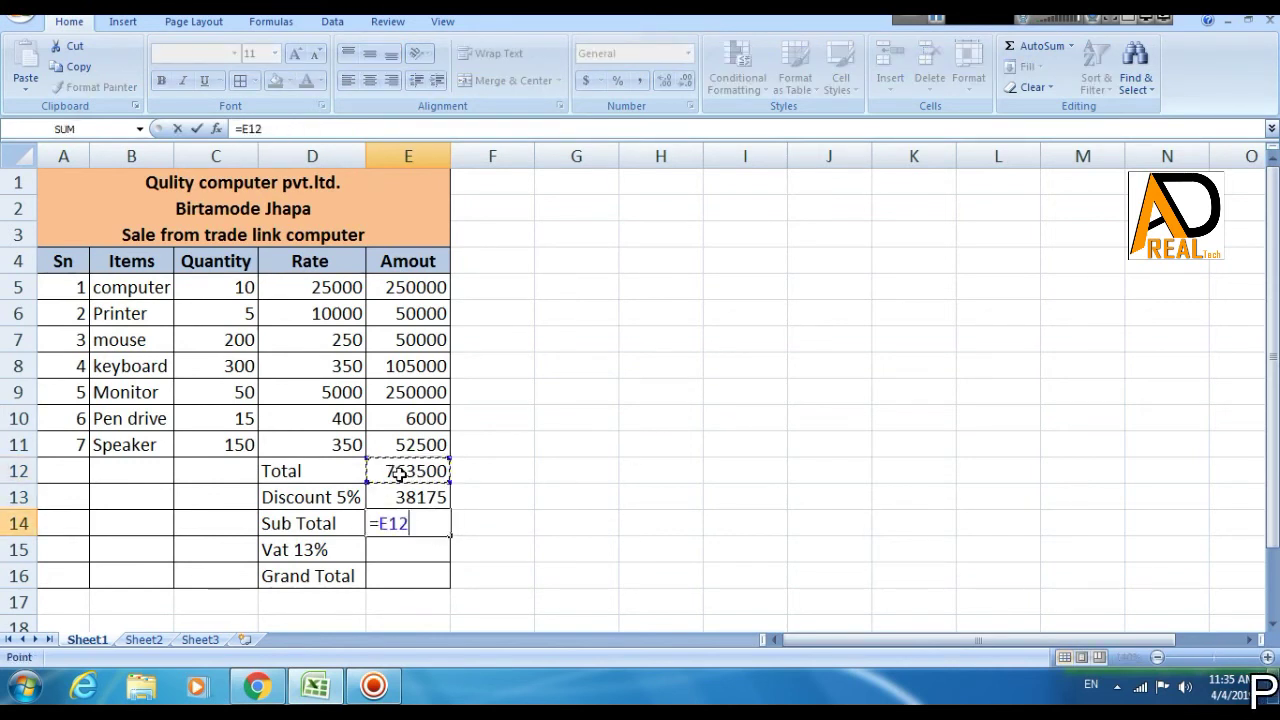
type("-")
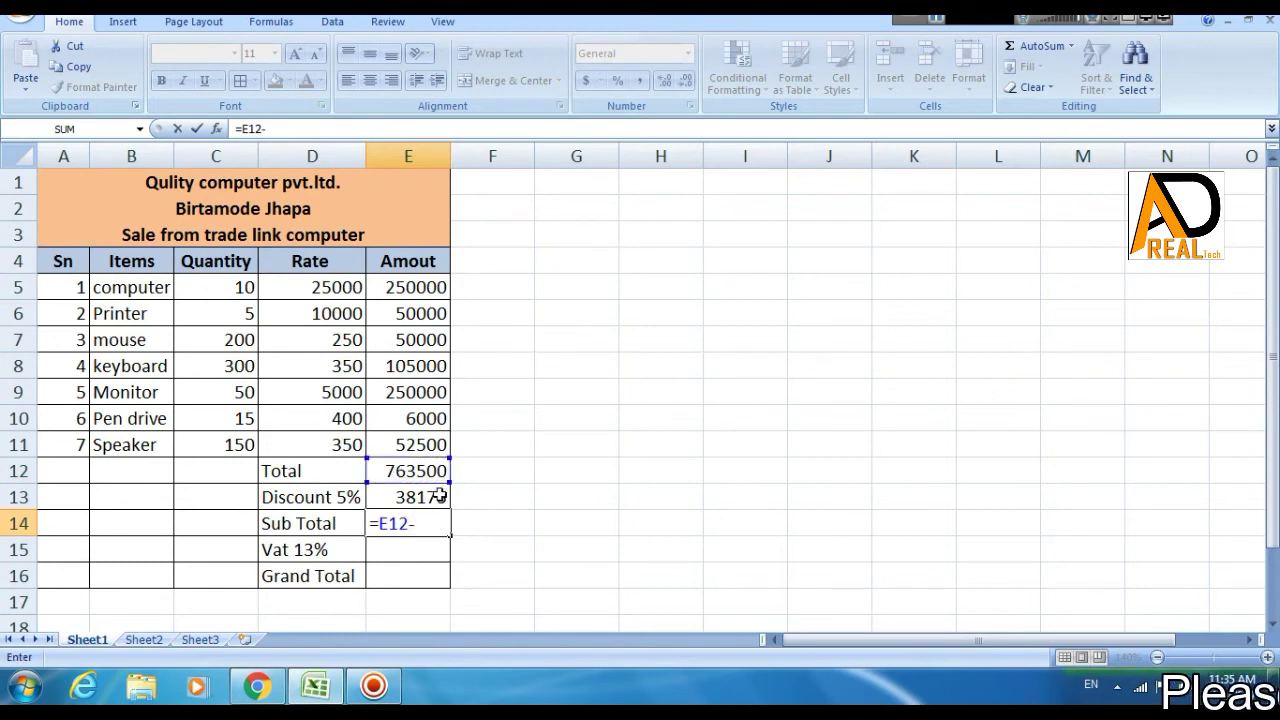
left_click(440, 497)
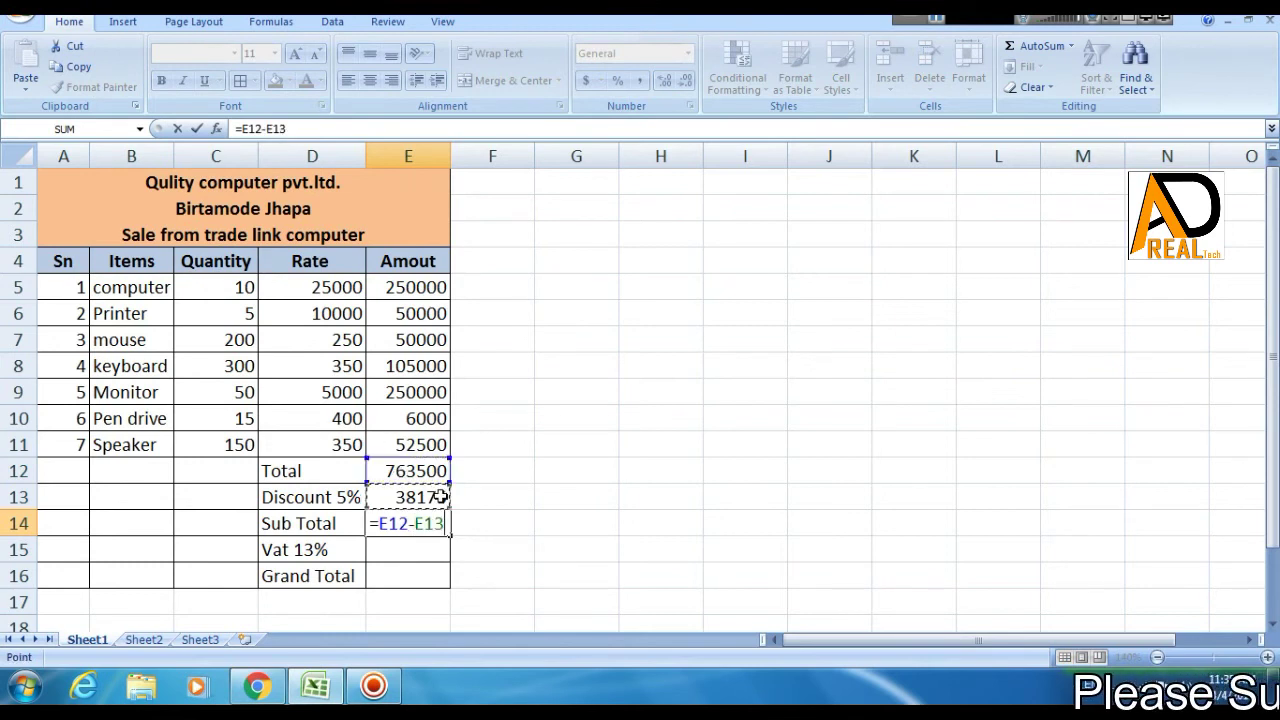
key("Return")
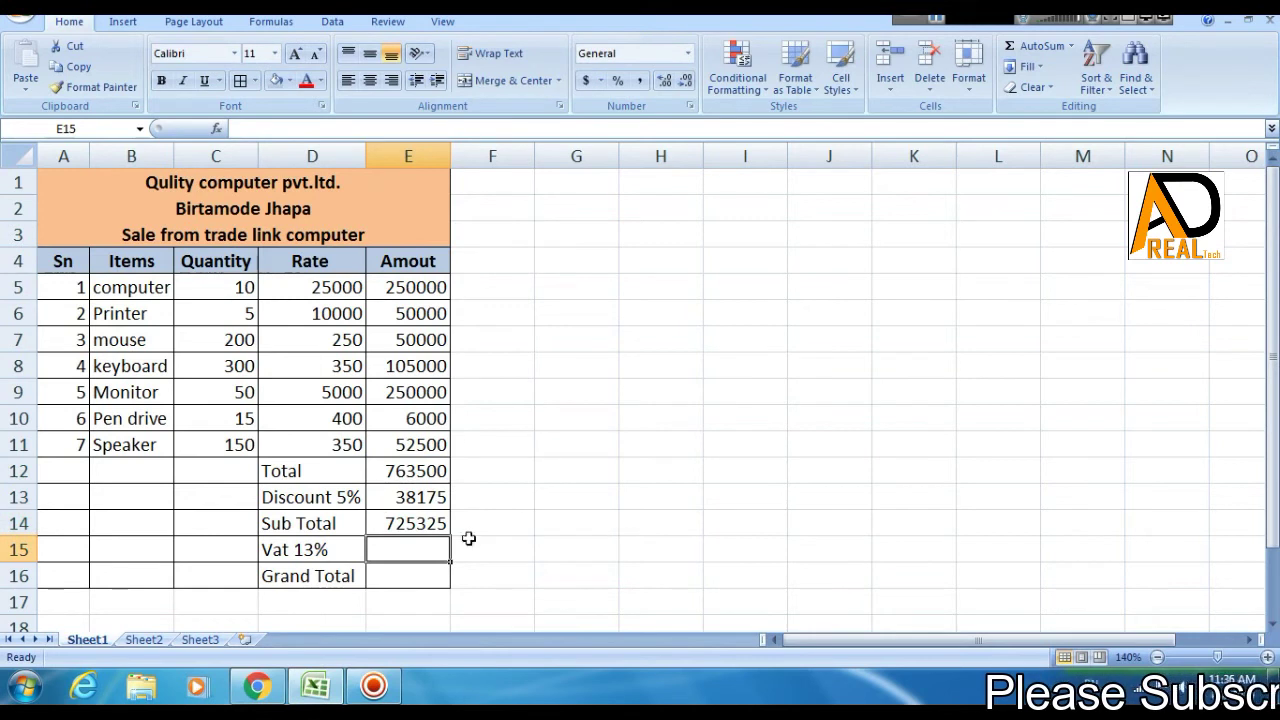
left_click(408, 524)
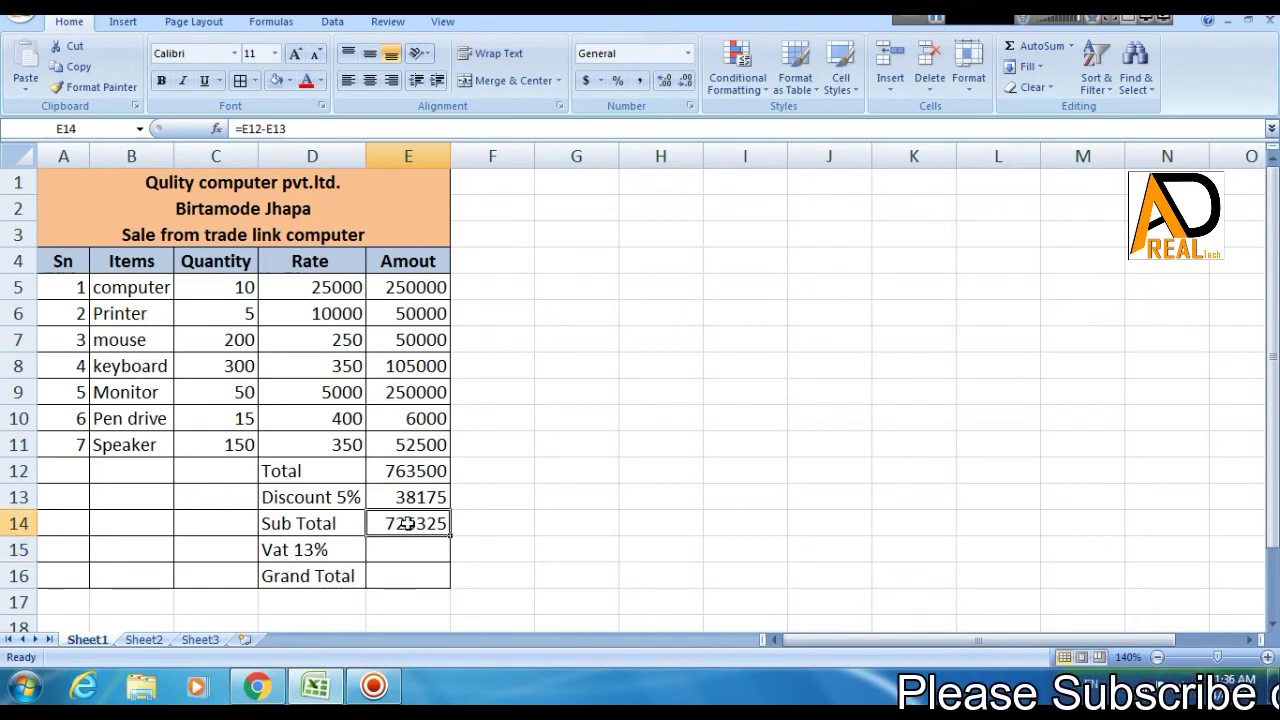
left_click(414, 552)
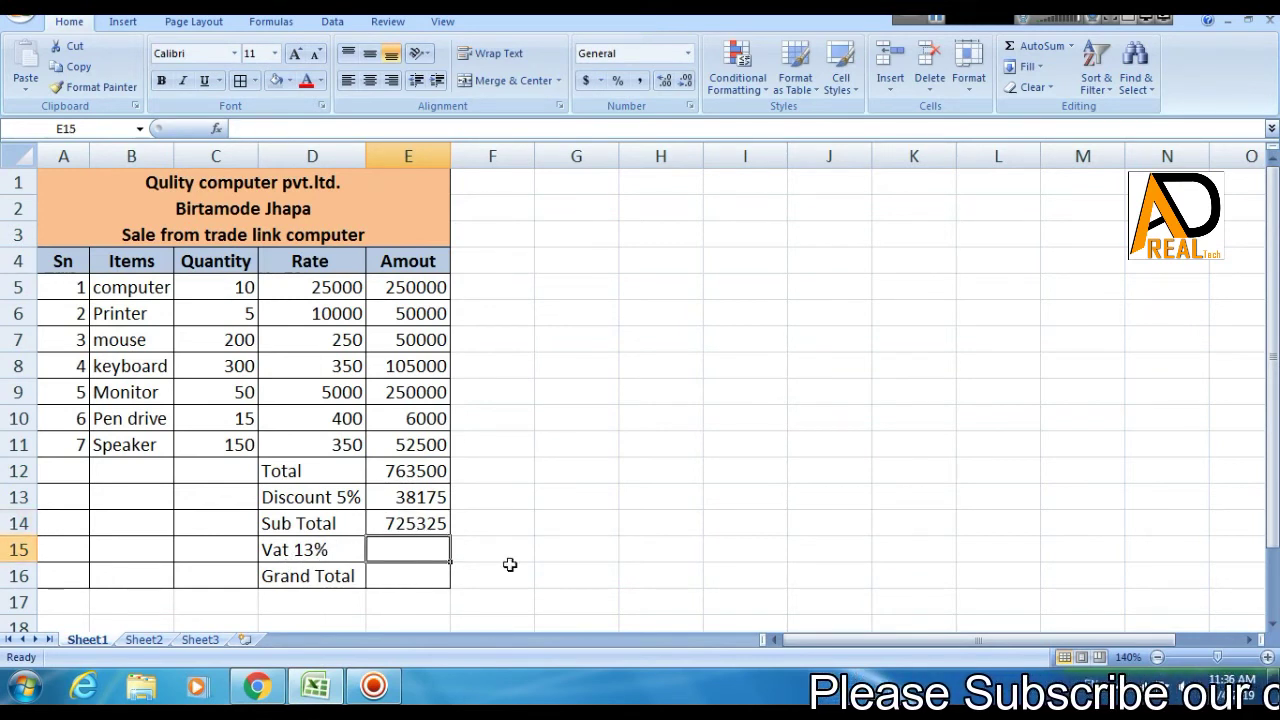
- Enter =E14*13% in E15 so the VAT shows 94292.3
type("=")
left_click(408, 522)
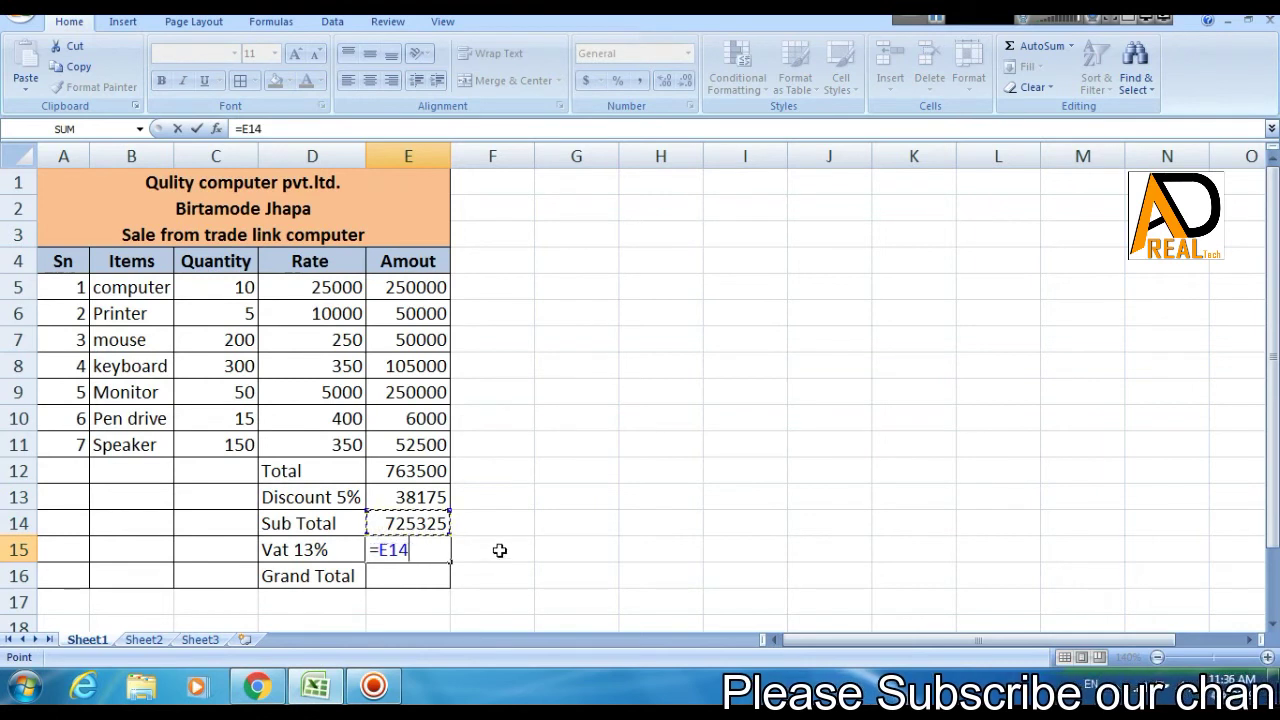
type("*13")
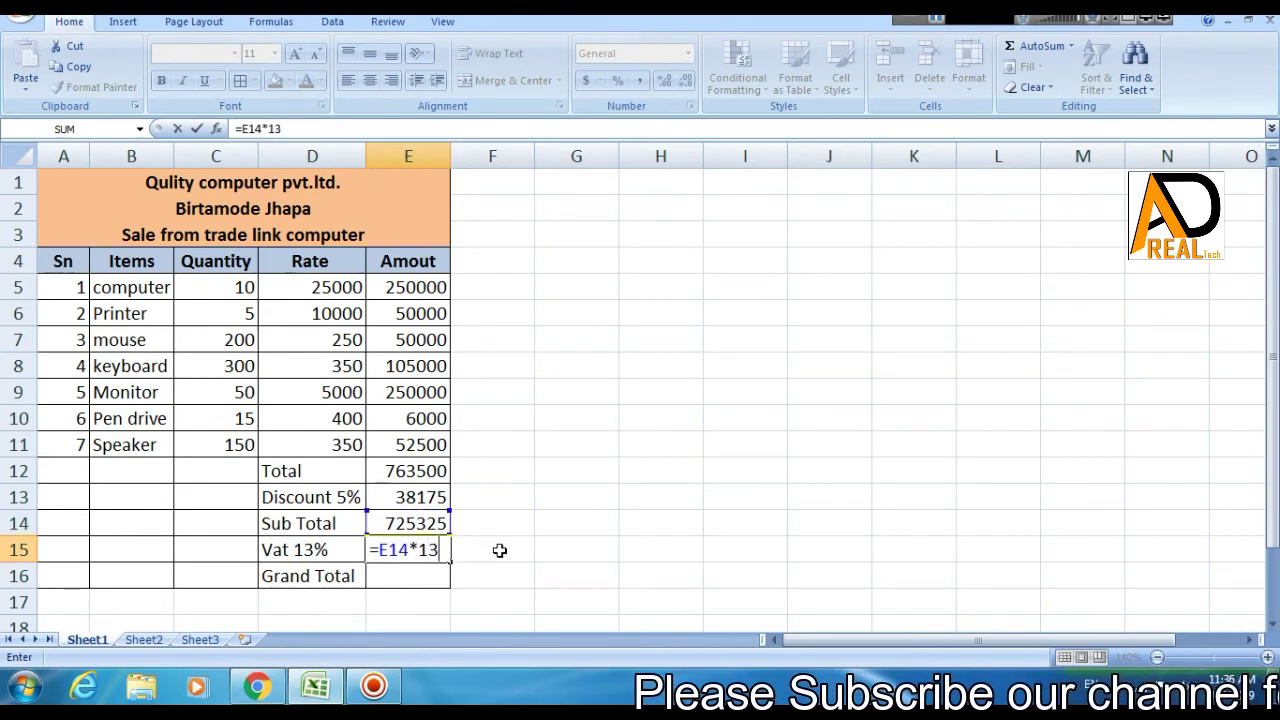
type("%")
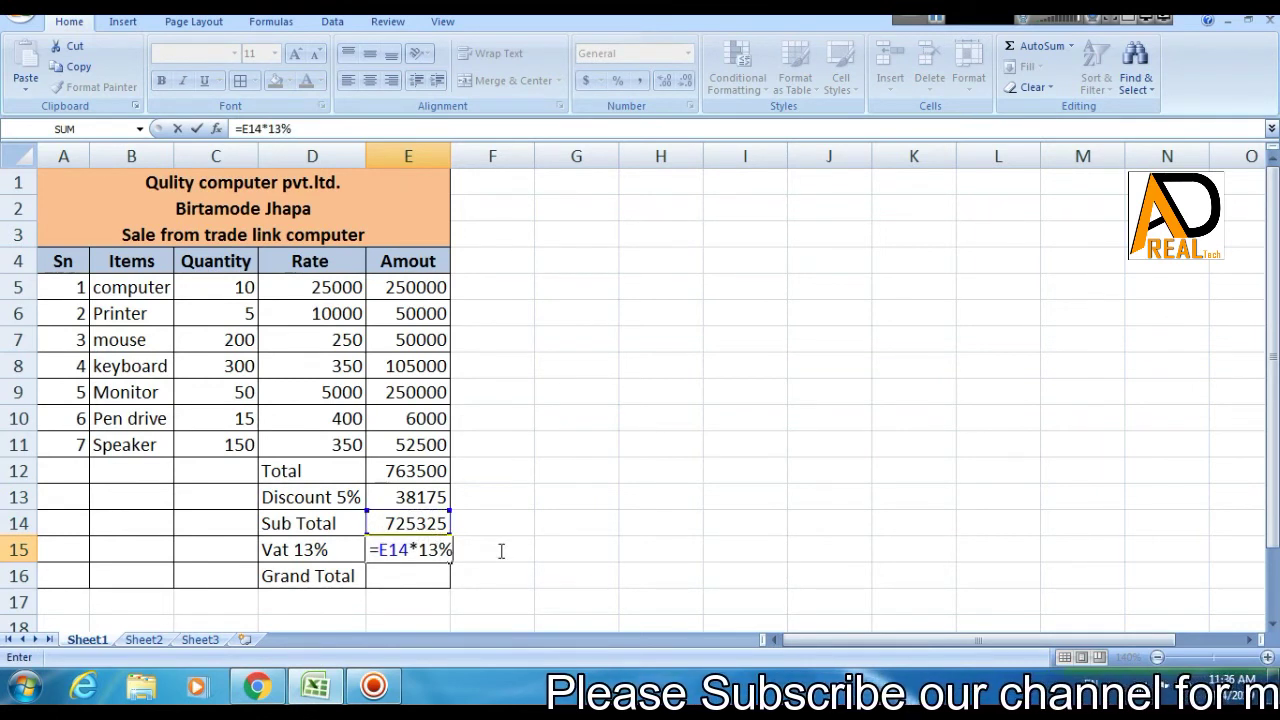
key("Return")
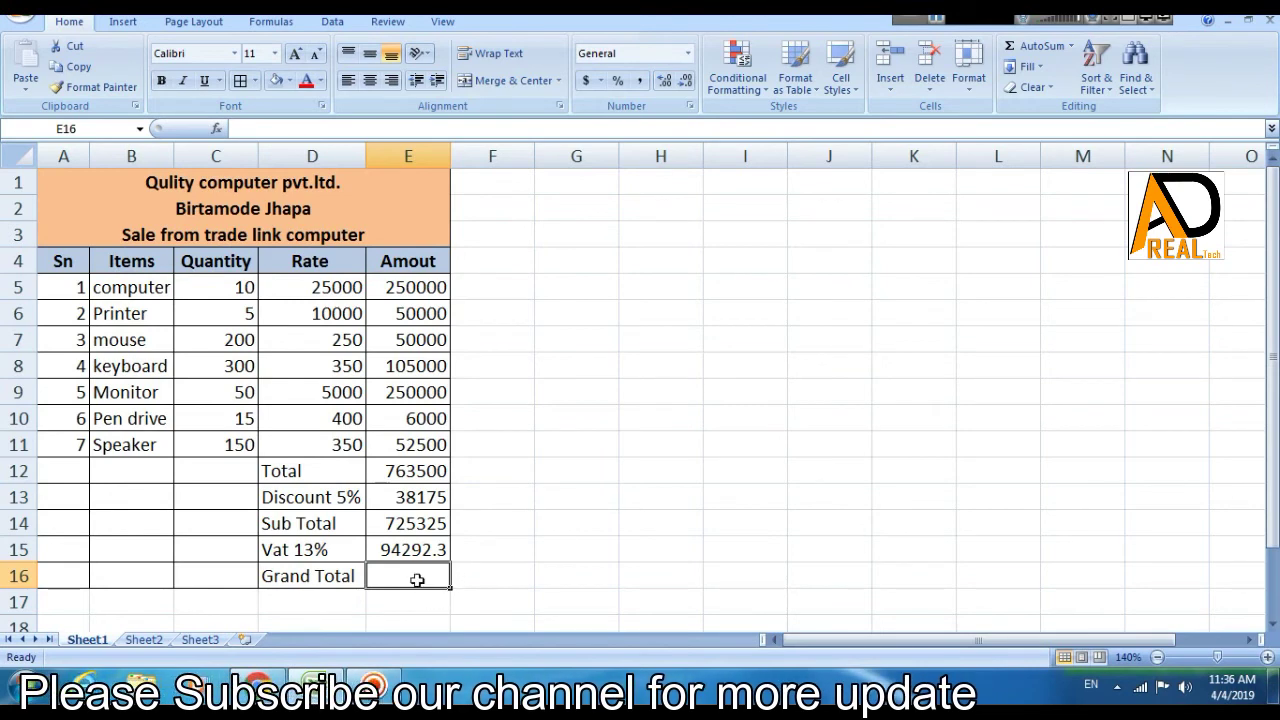
- Enter =E14+E15 in E16 so the Grand Total shows 819617
type("=")
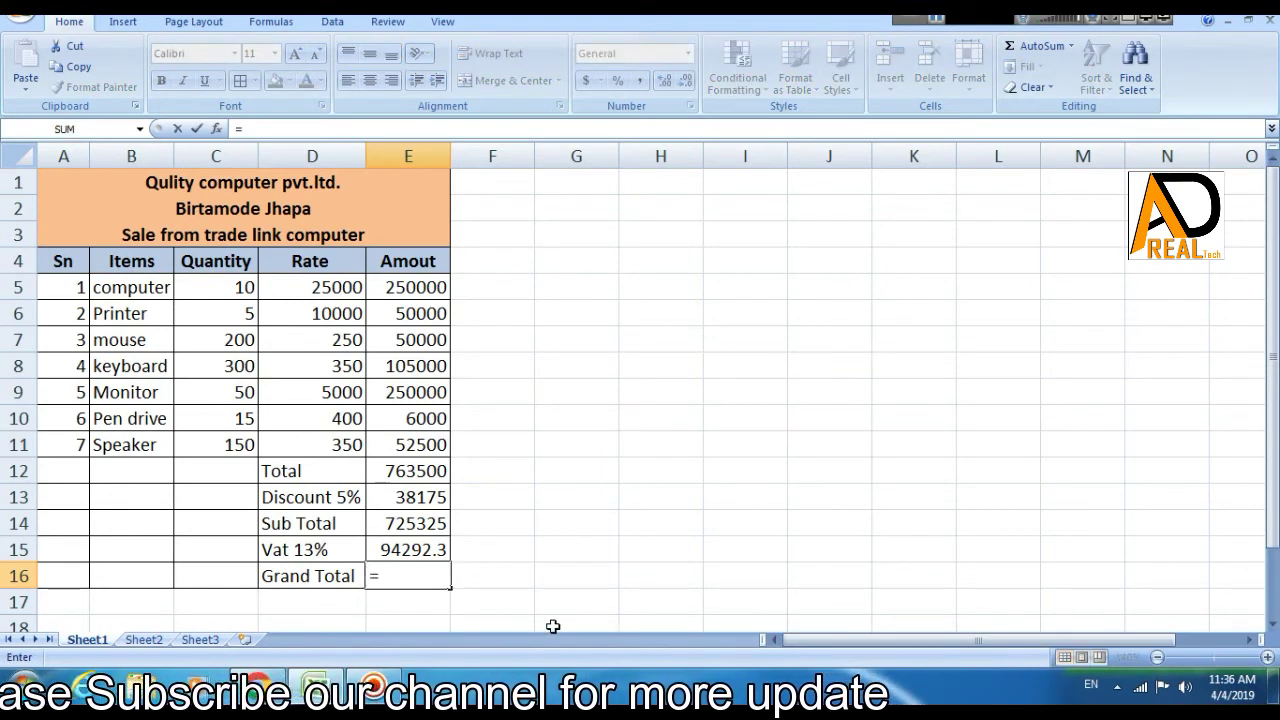
left_click(412, 524)
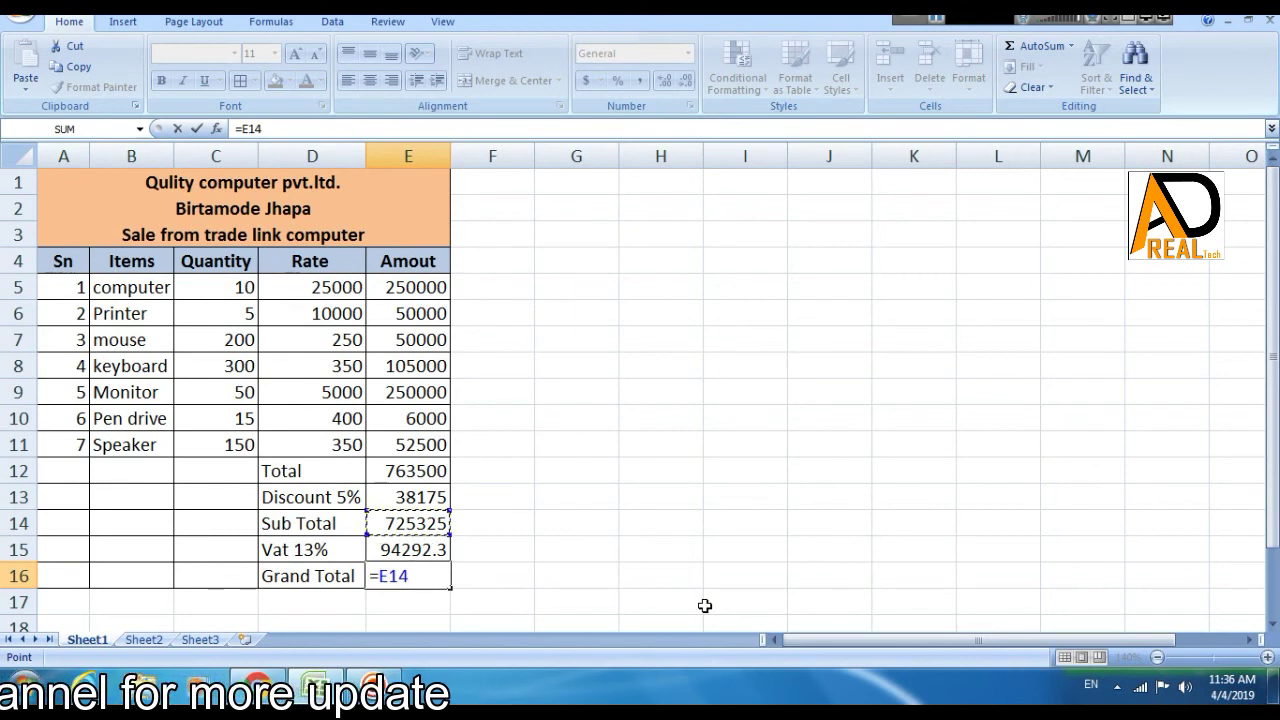
type("+")
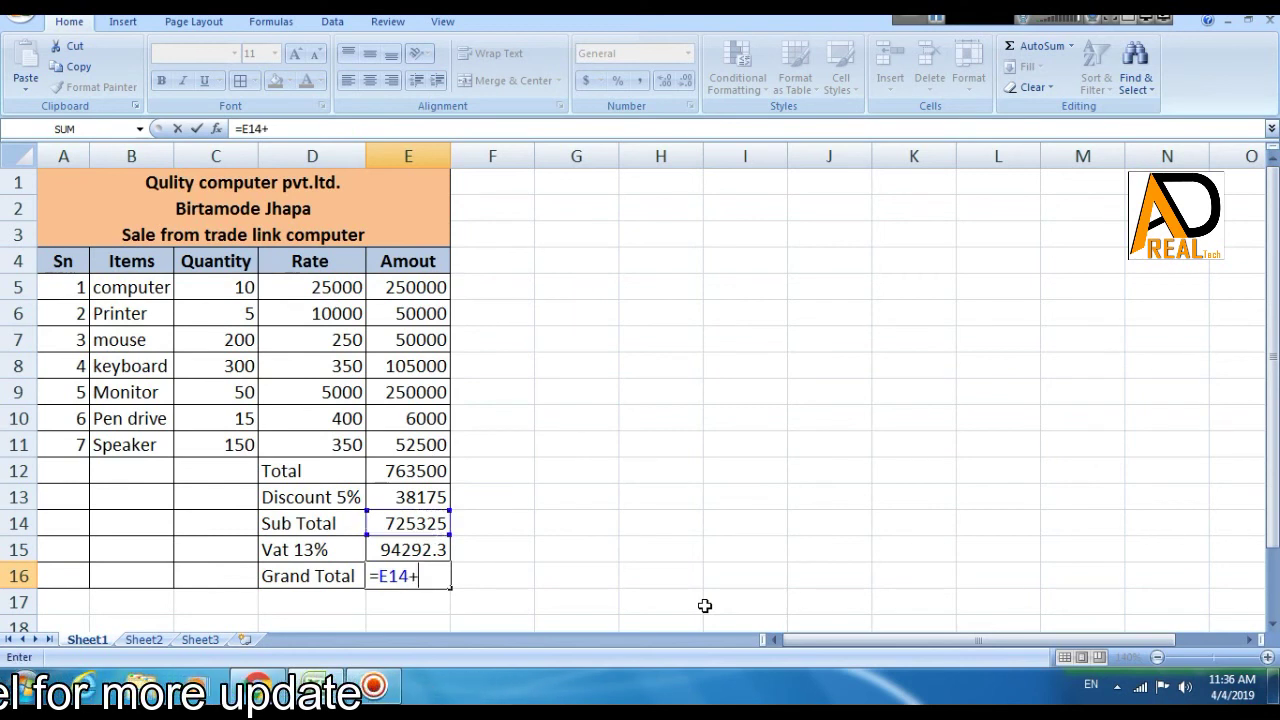
left_click(419, 552)
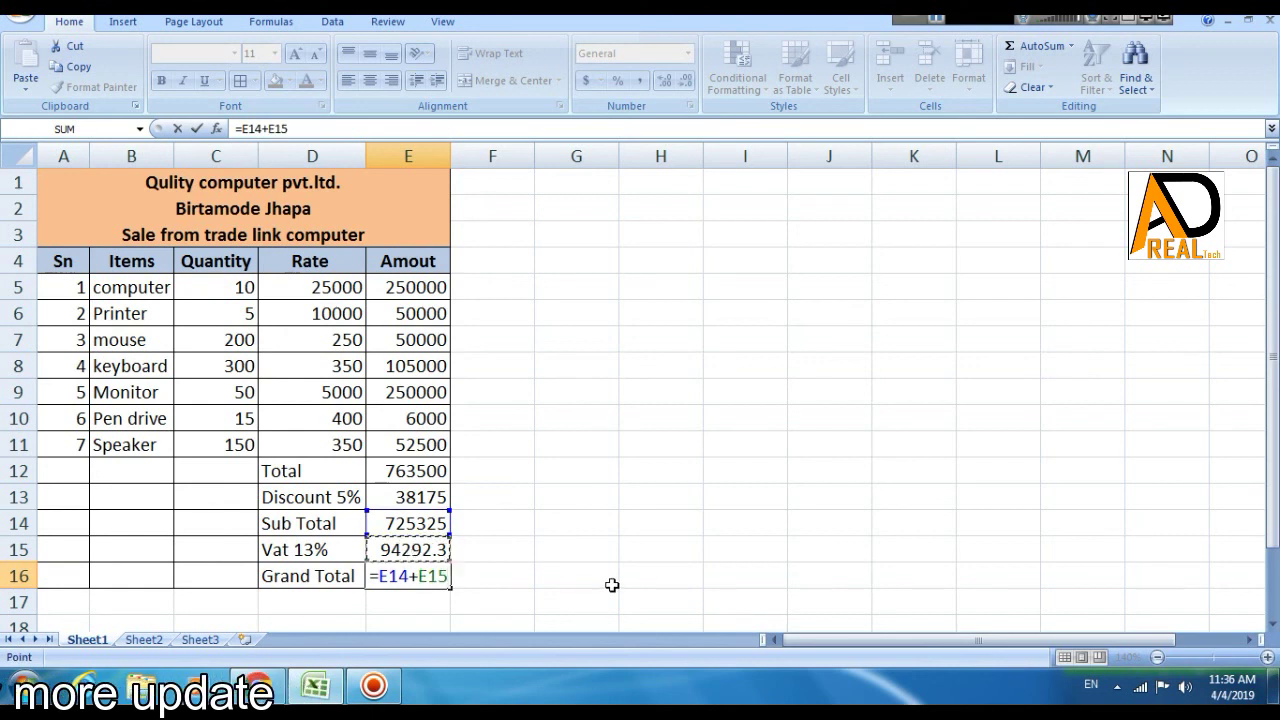
key("Return")
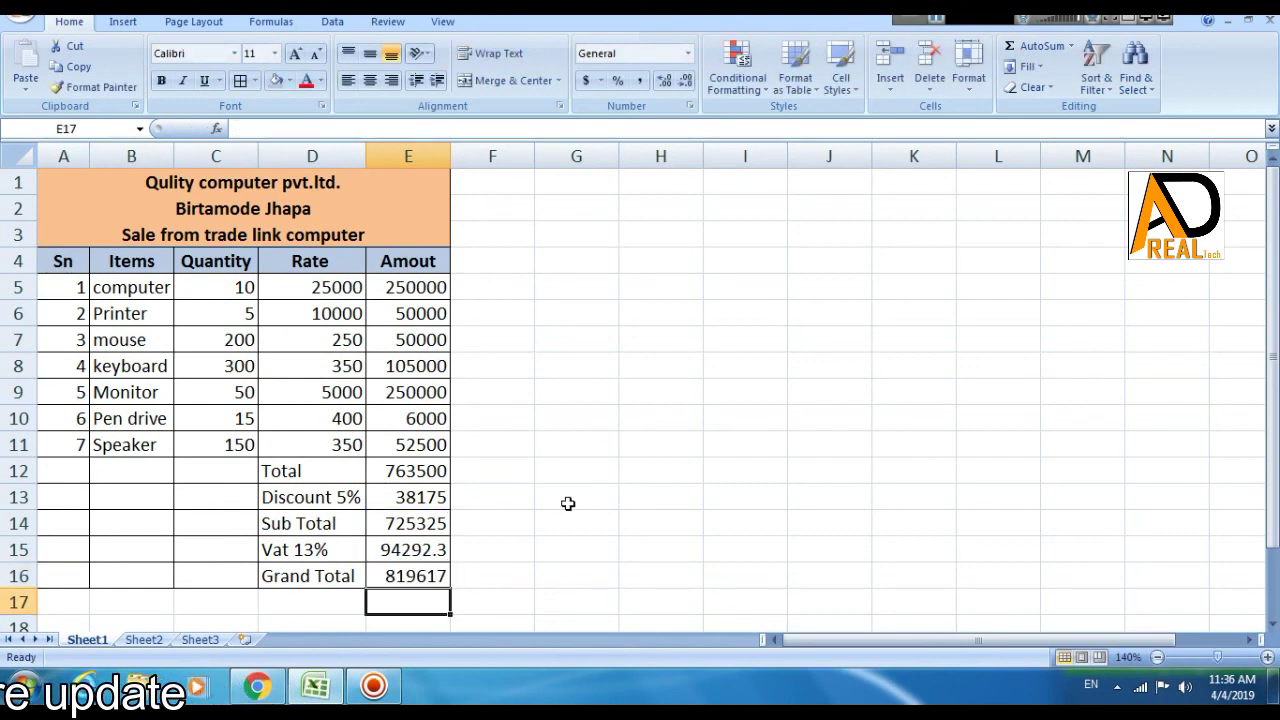
left_click(577, 546)
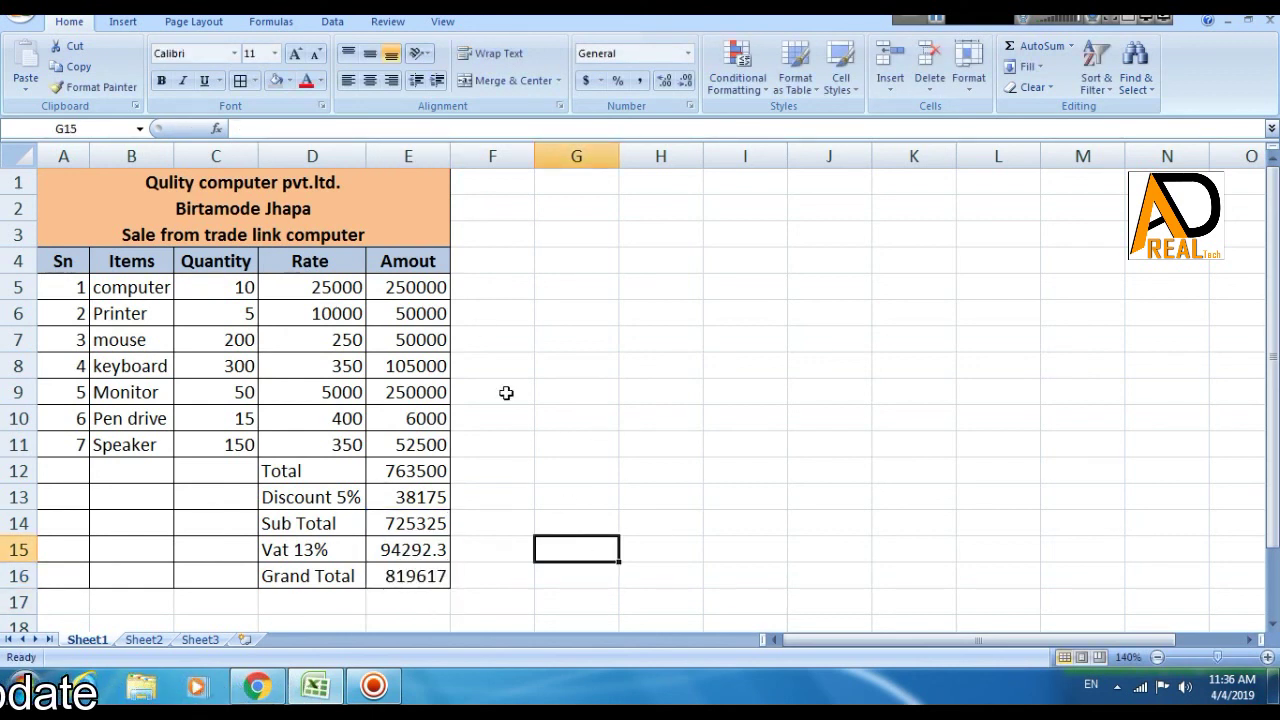